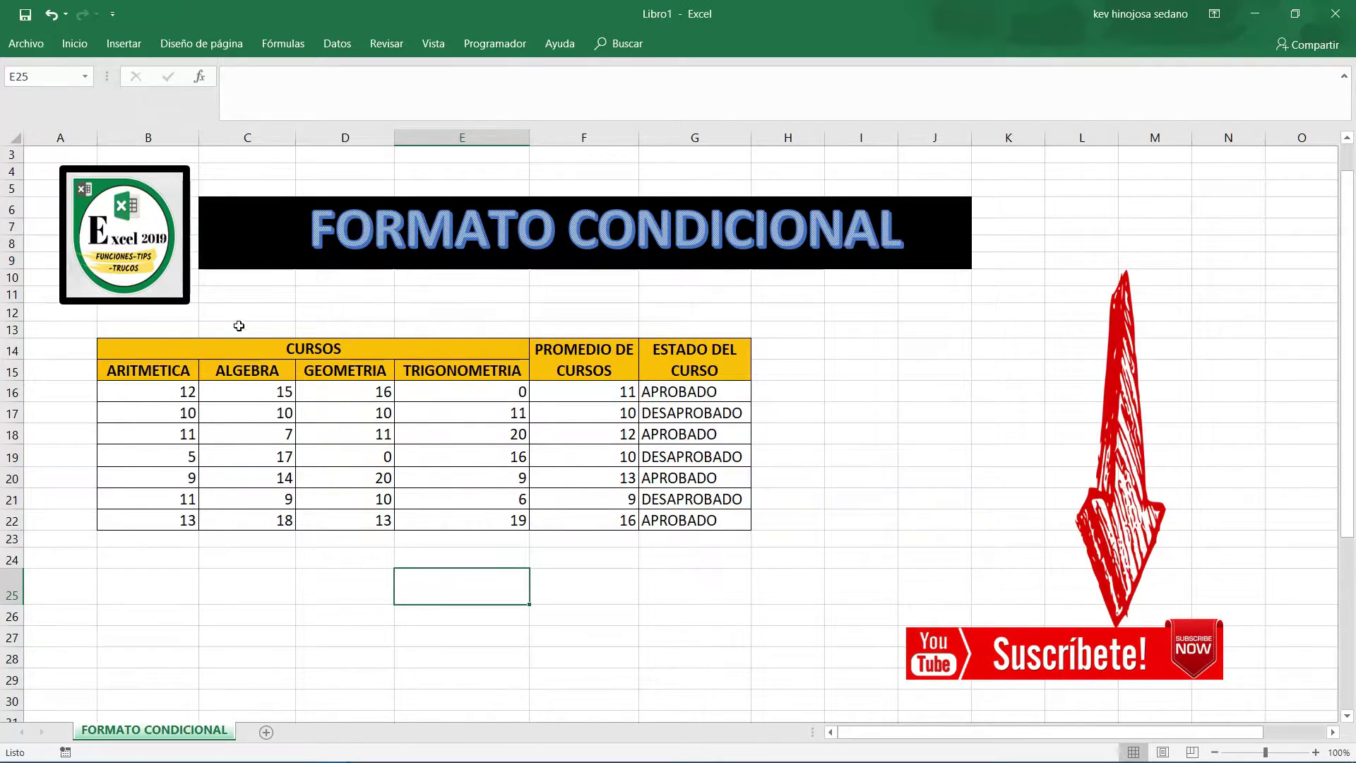
- Select an empty cell above the table, ending on C13
{"action": "left_click", "coordinate": [291, 329]}
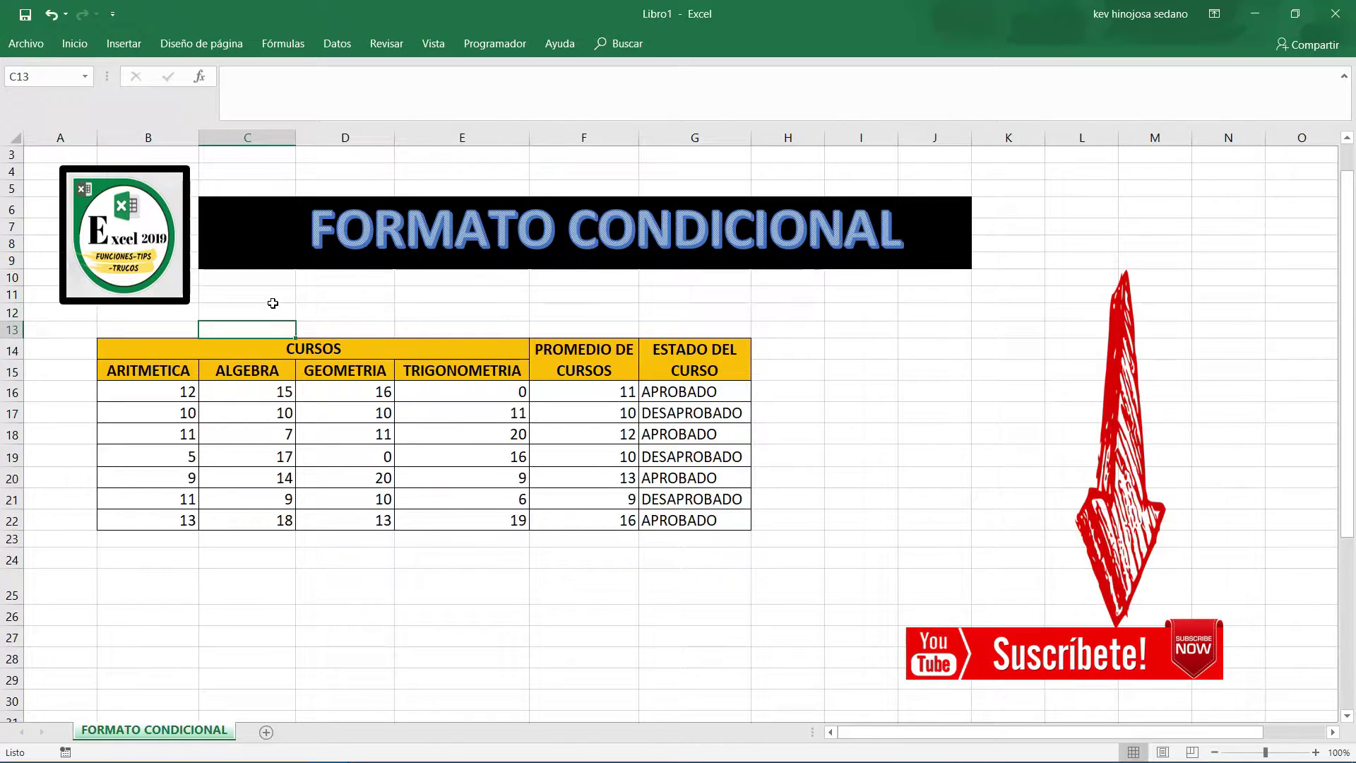
{"action": "key", "text": "Up"}
{"action": "key", "text": "Up"}
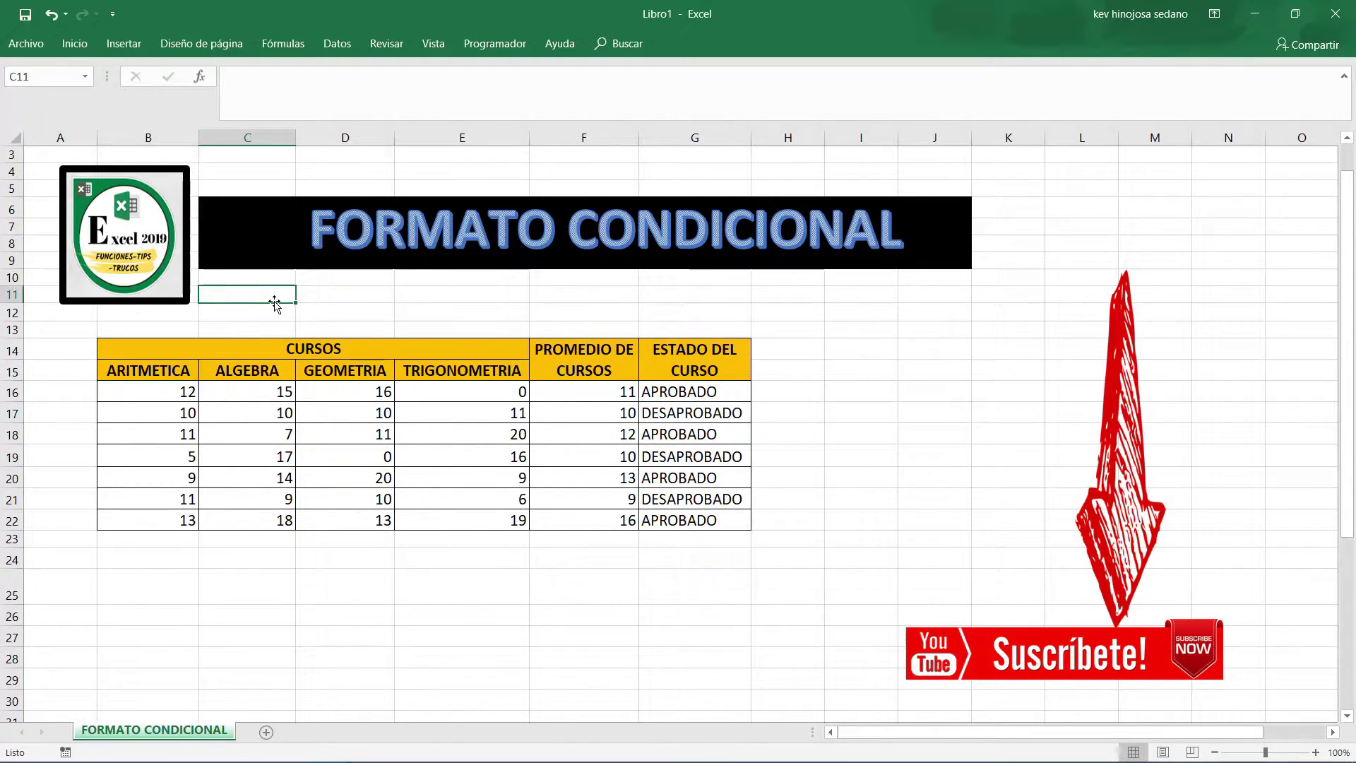
{"action": "left_click", "coordinate": [339, 311]}
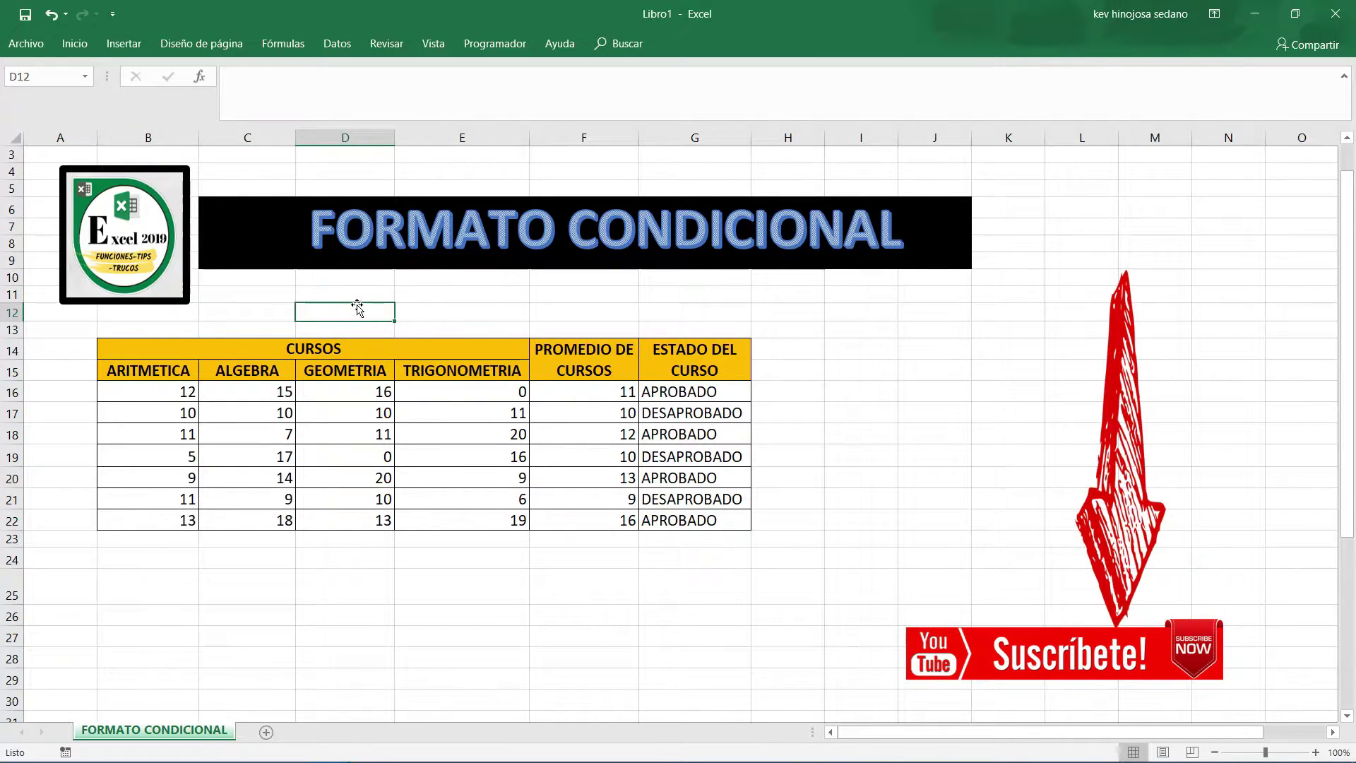
{"action": "left_click", "coordinate": [212, 337]}
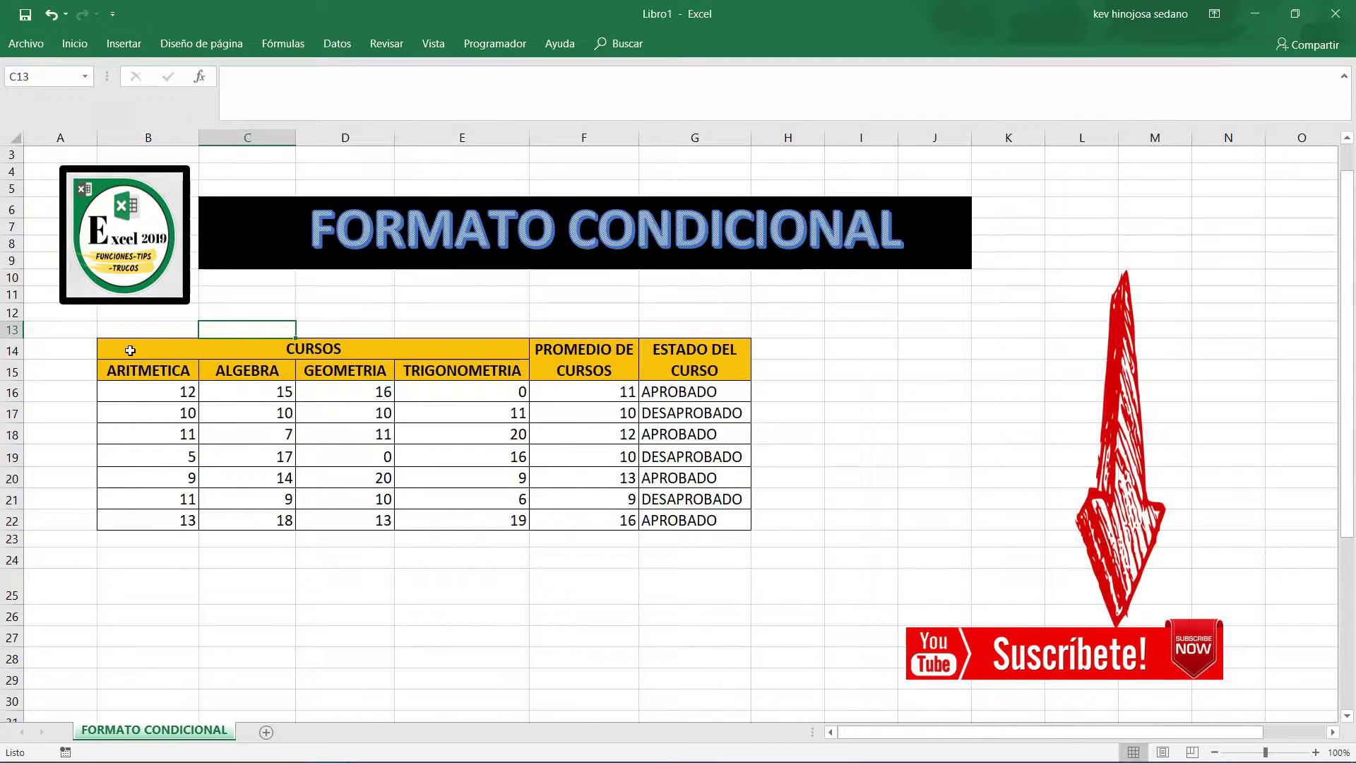
- Highlight the grades table, then the course columns, averages column and status column in turn
{"action": "mouse_move", "coordinate": [130, 349]}
{"action": "left_mouse_down"}
{"action": "mouse_move", "coordinate": [702, 507]}
{"action": "mouse_move", "coordinate": [715, 524]}
{"action": "left_mouse_up"}
{"action": "left_click", "coordinate": [389, 434]}
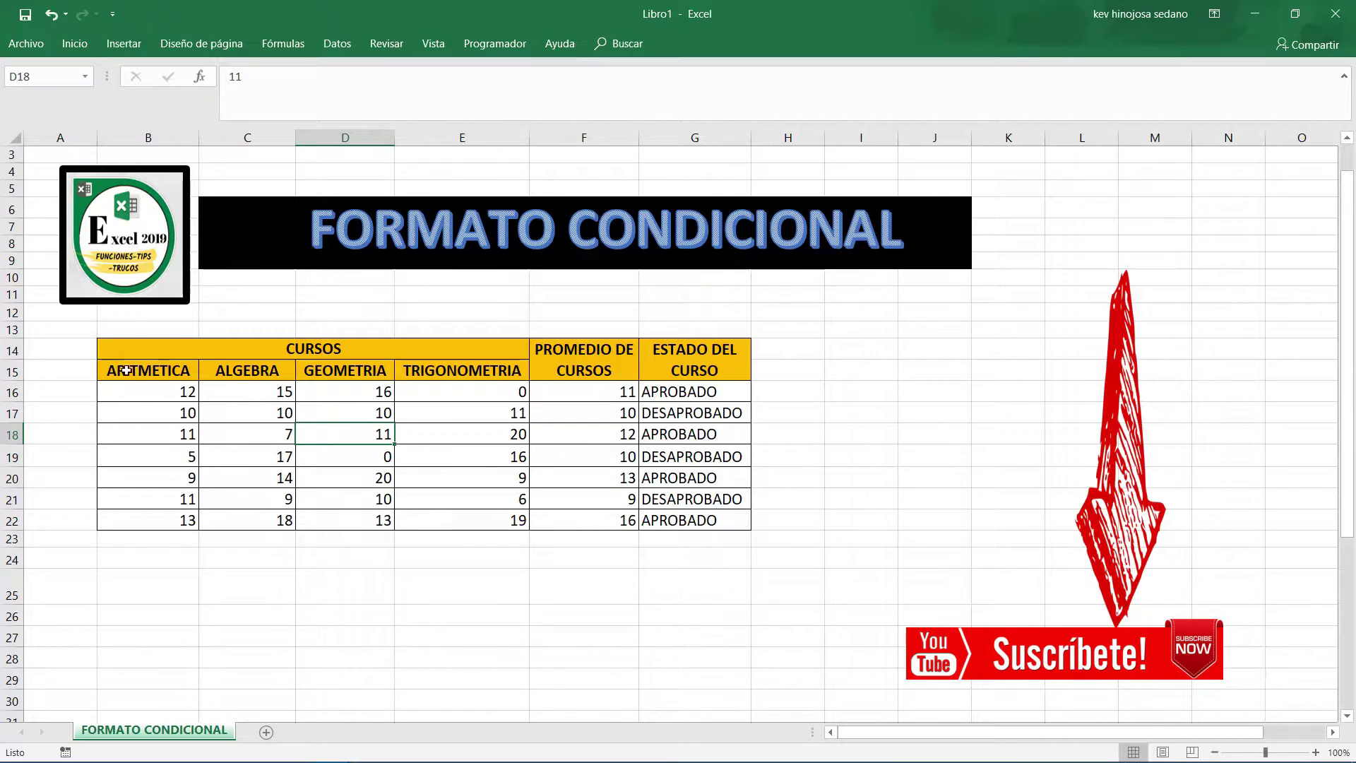
{"action": "left_click_drag", "start_coordinate": [138, 370], "coordinate": [505, 521]}
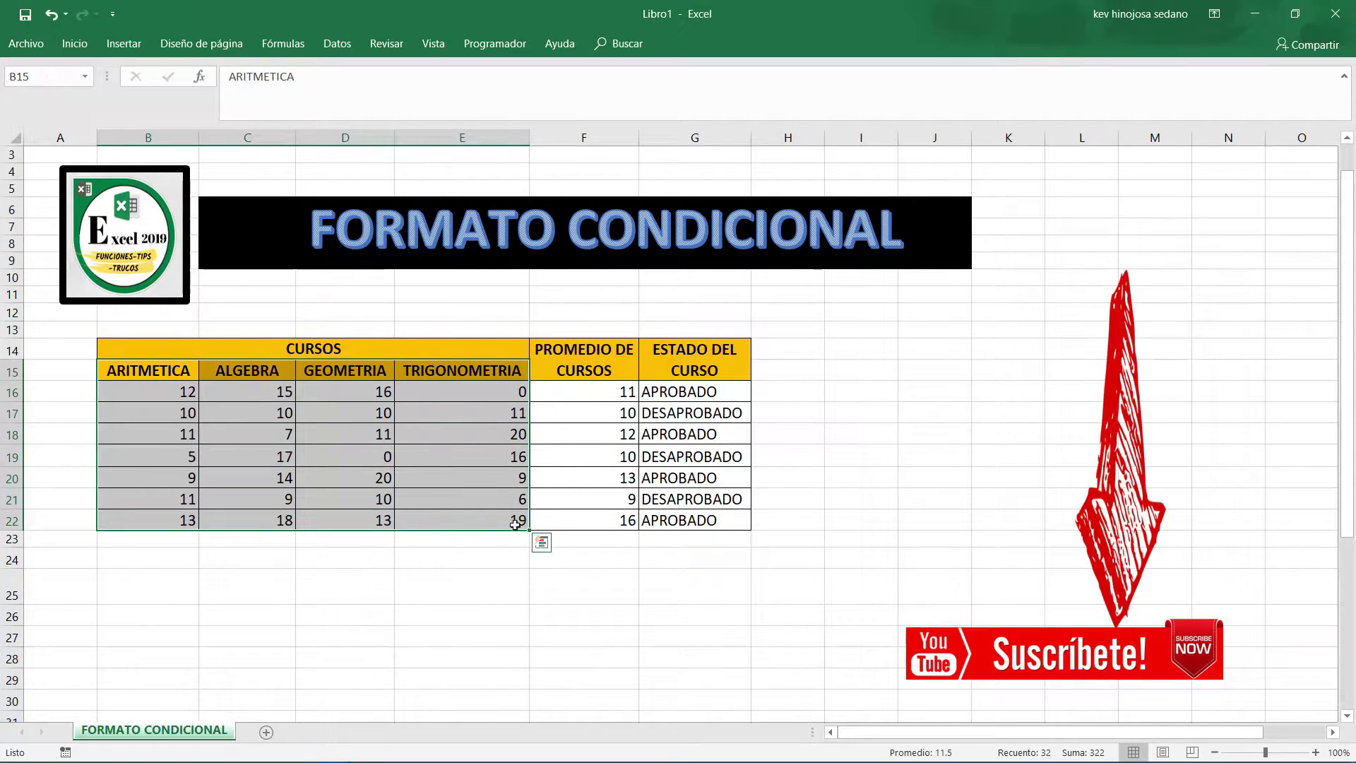
{"action": "left_click", "coordinate": [578, 374]}
{"action": "left_click_drag", "start_coordinate": [580, 390], "coordinate": [583, 522]}
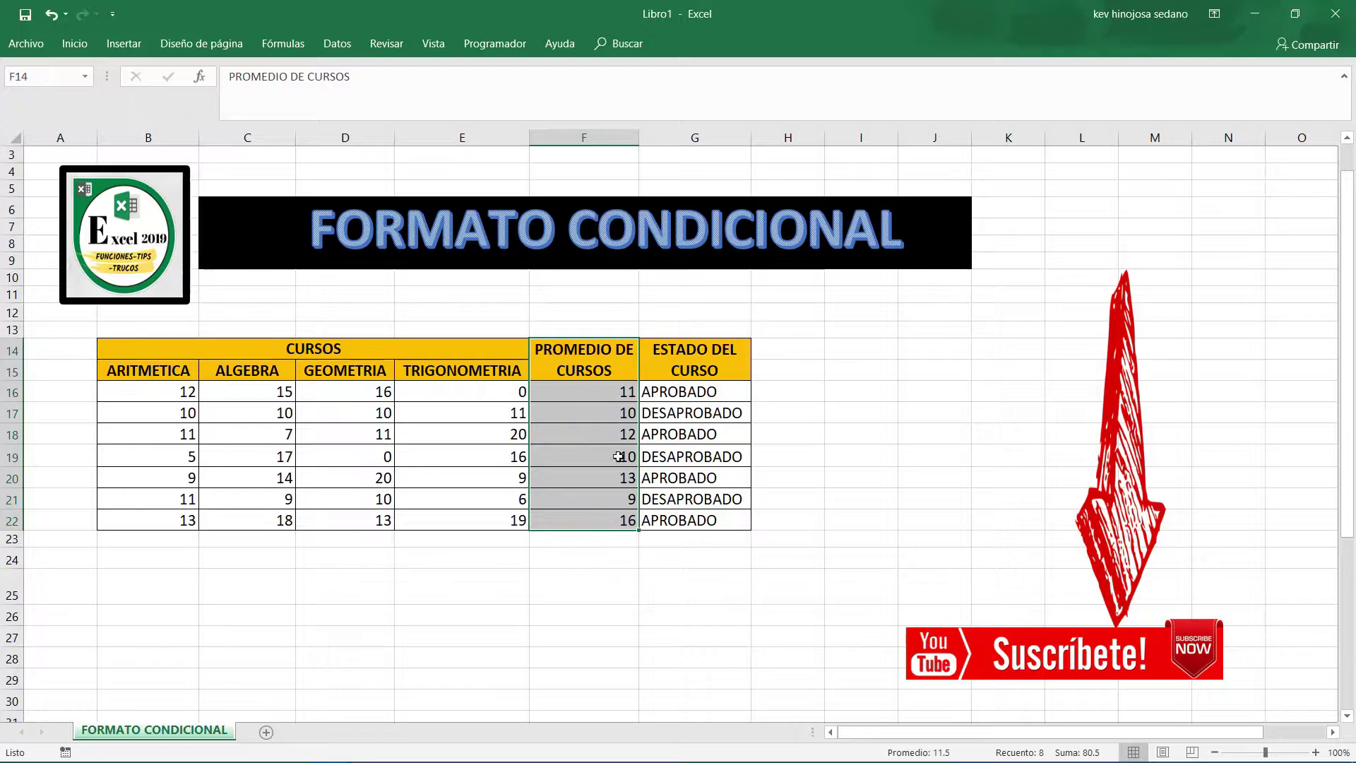
{"action": "left_click_drag", "start_coordinate": [674, 369], "coordinate": [692, 521]}
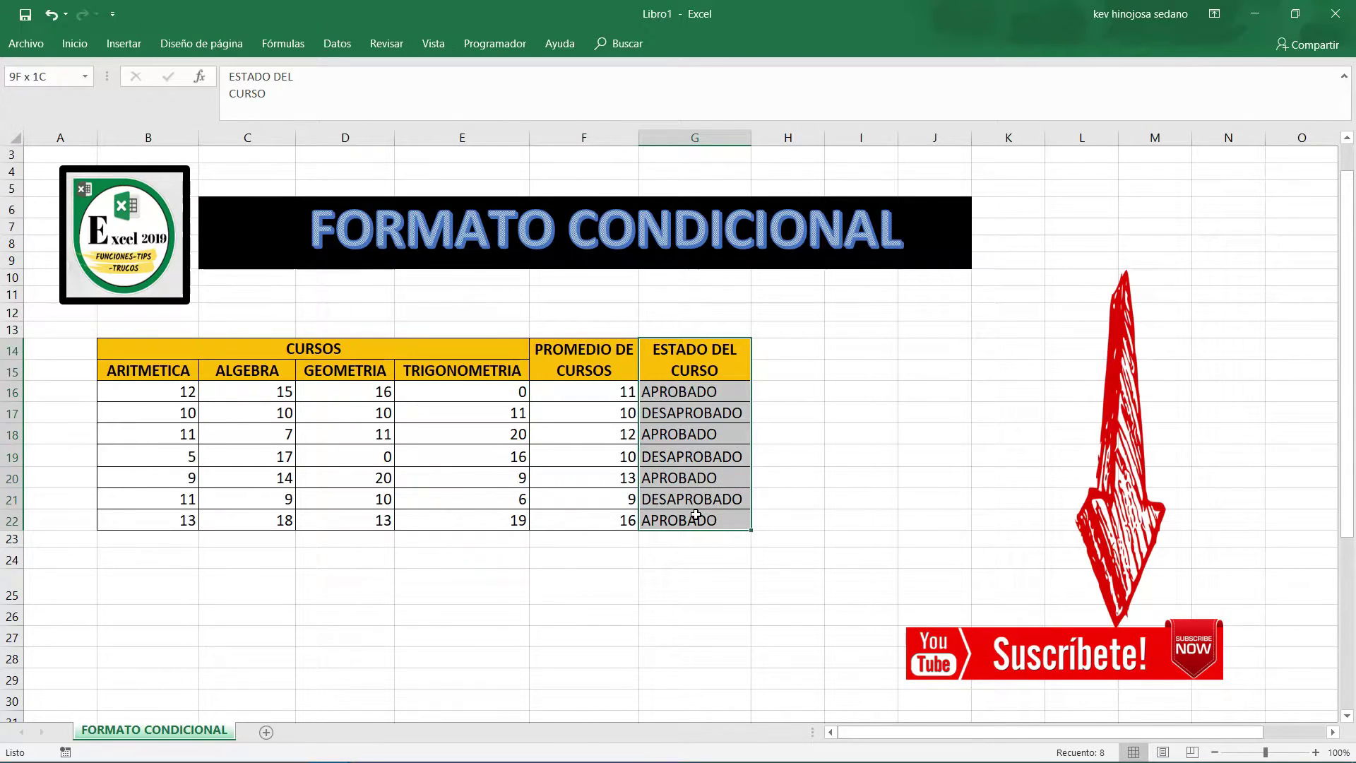
{"action": "left_click", "coordinate": [300, 429]}
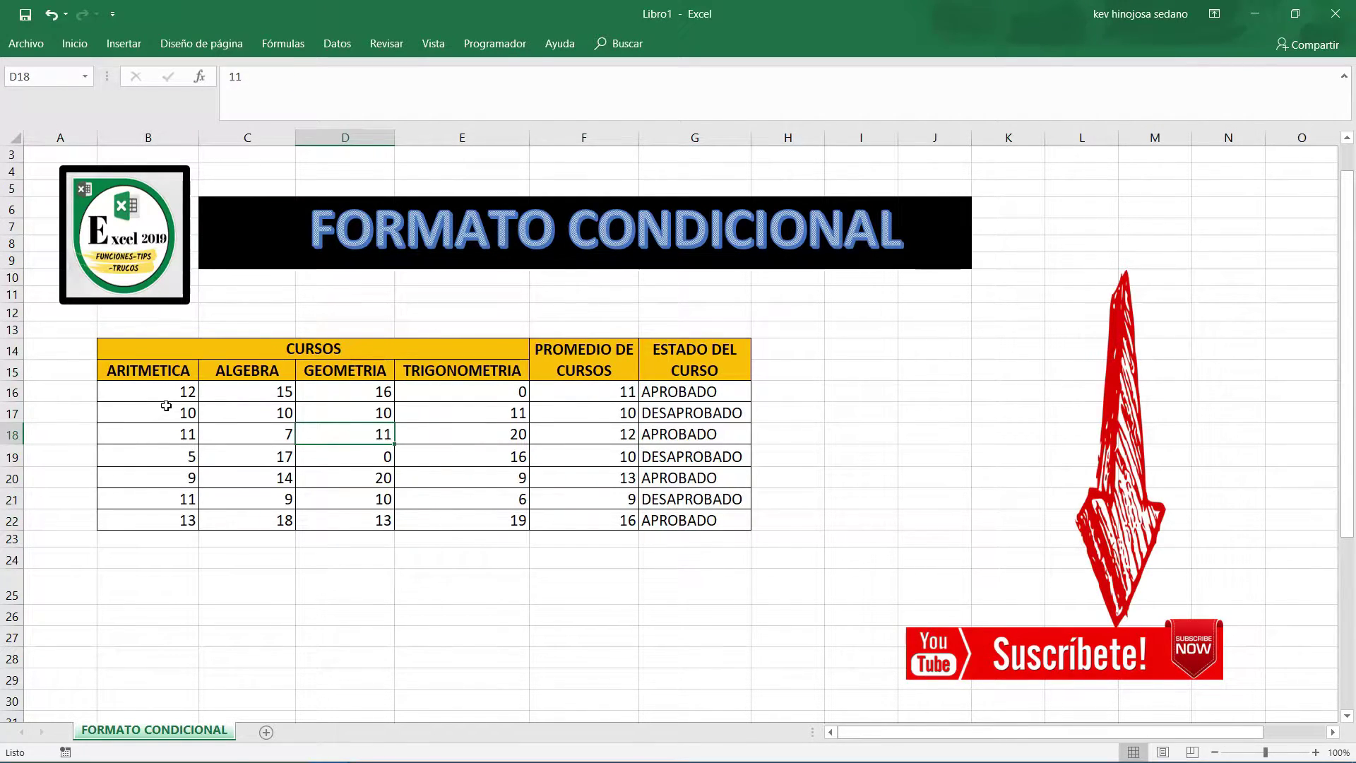
- Select the grades and averages B16:F22, briefly showing the status results G16:G22
{"action": "left_click_drag", "start_coordinate": [163, 390], "coordinate": [597, 524]}
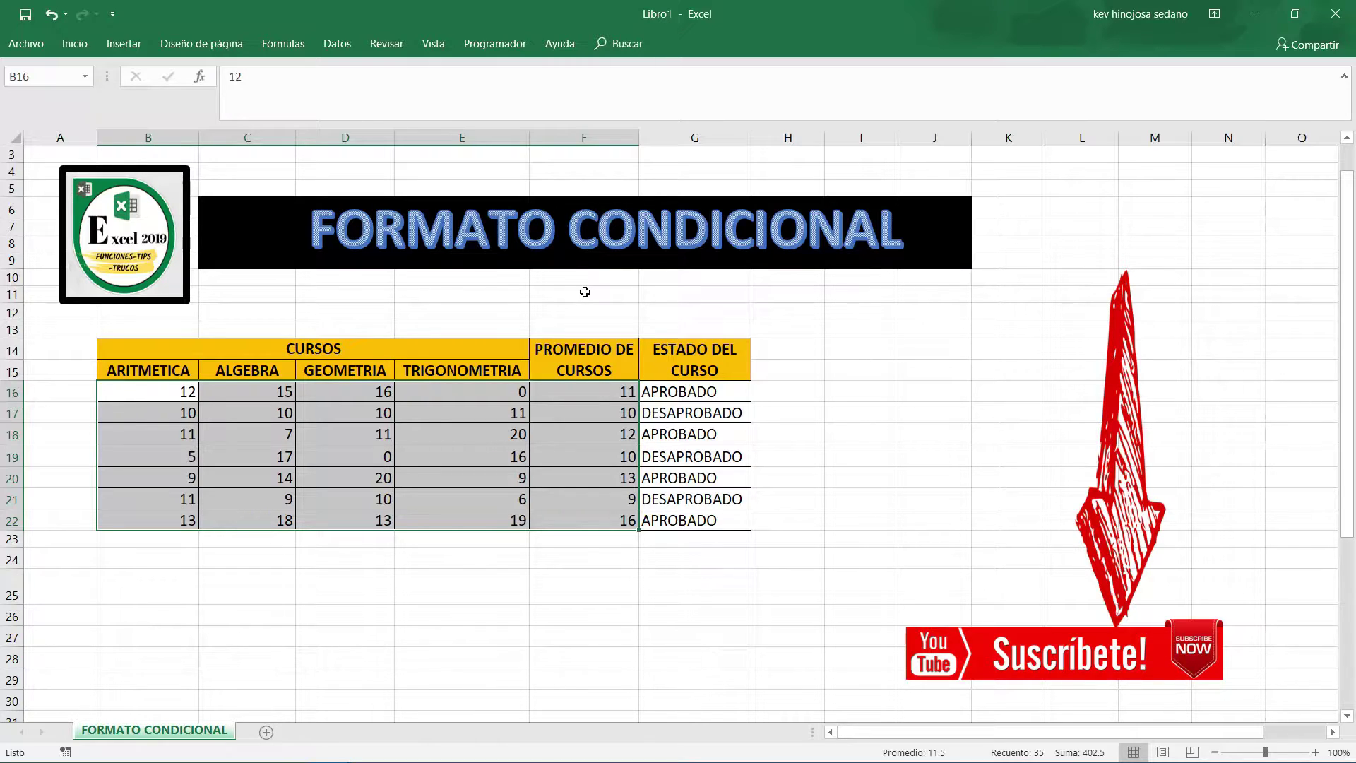
{"action": "left_click", "coordinate": [585, 292]}
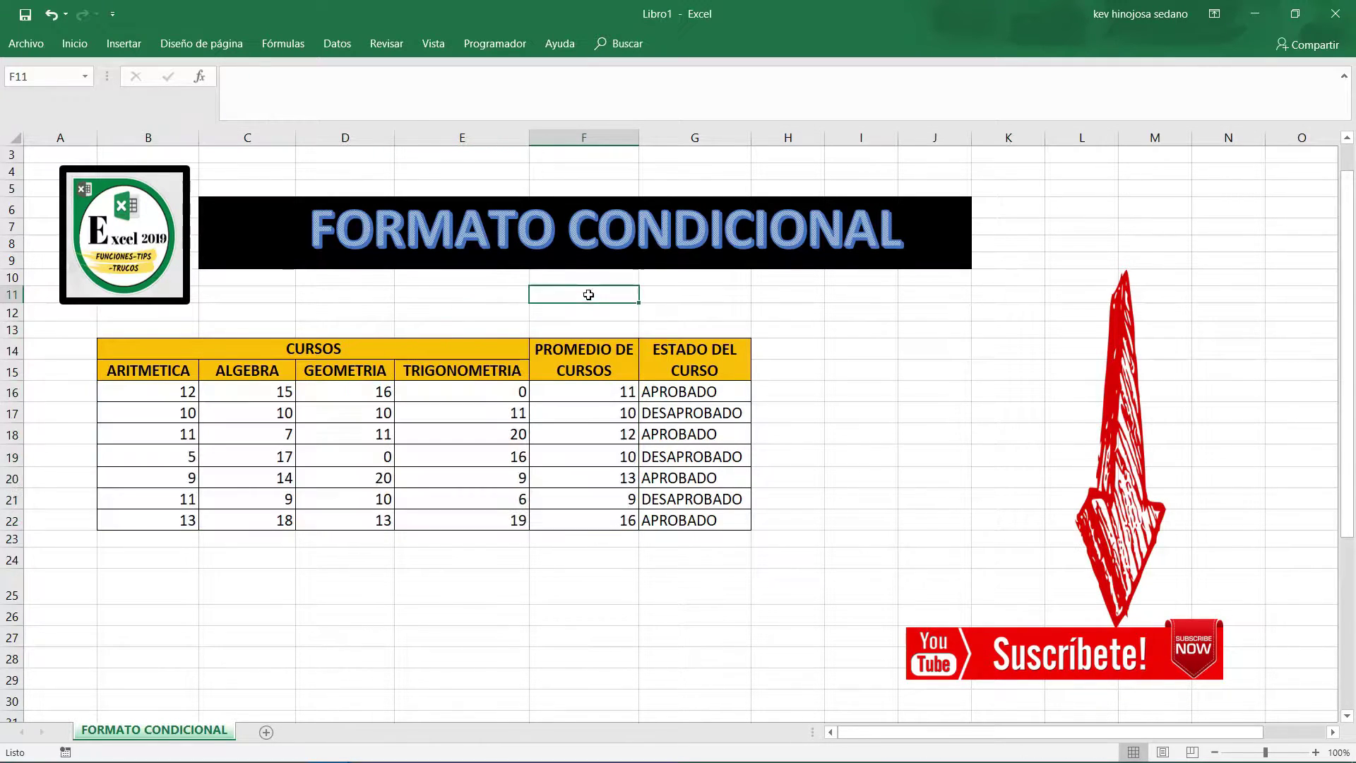
{"action": "left_click_drag", "start_coordinate": [717, 392], "coordinate": [721, 535]}
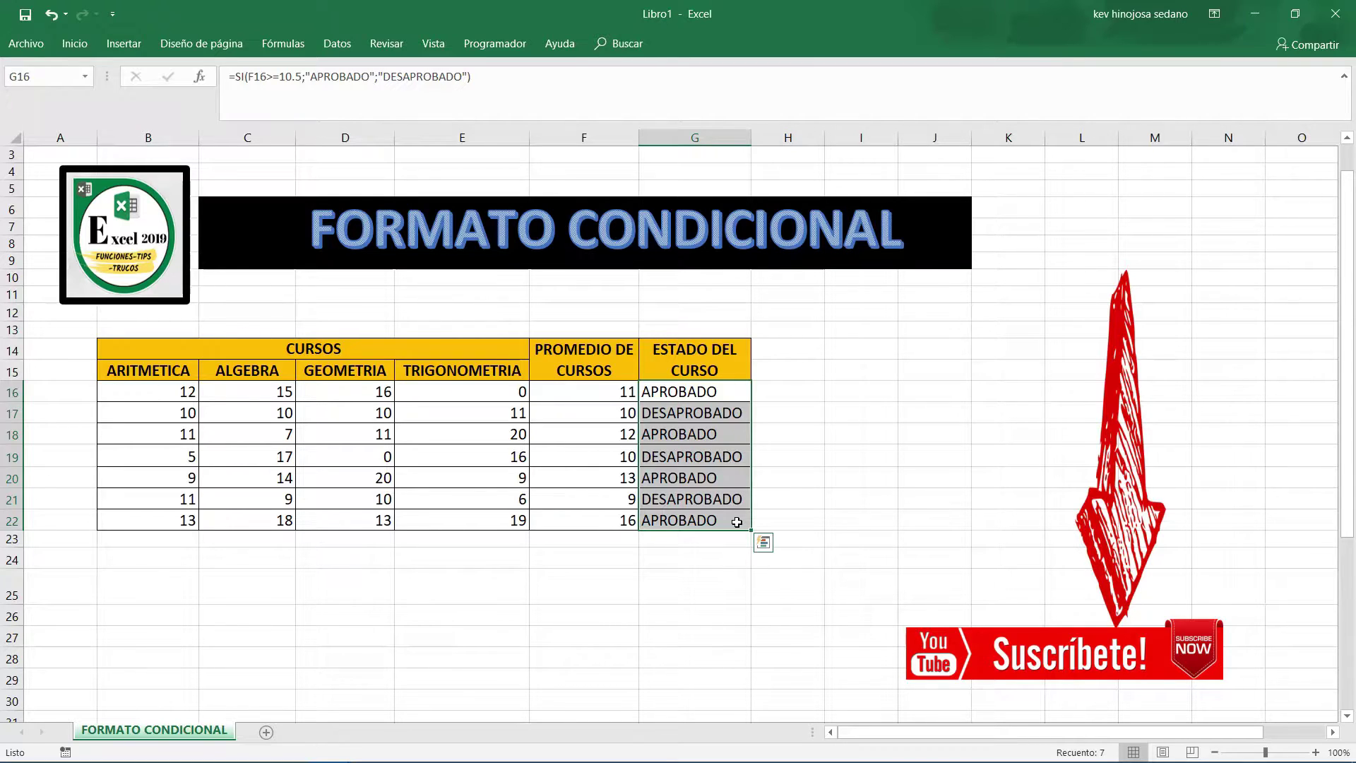
{"action": "left_click", "coordinate": [432, 415]}
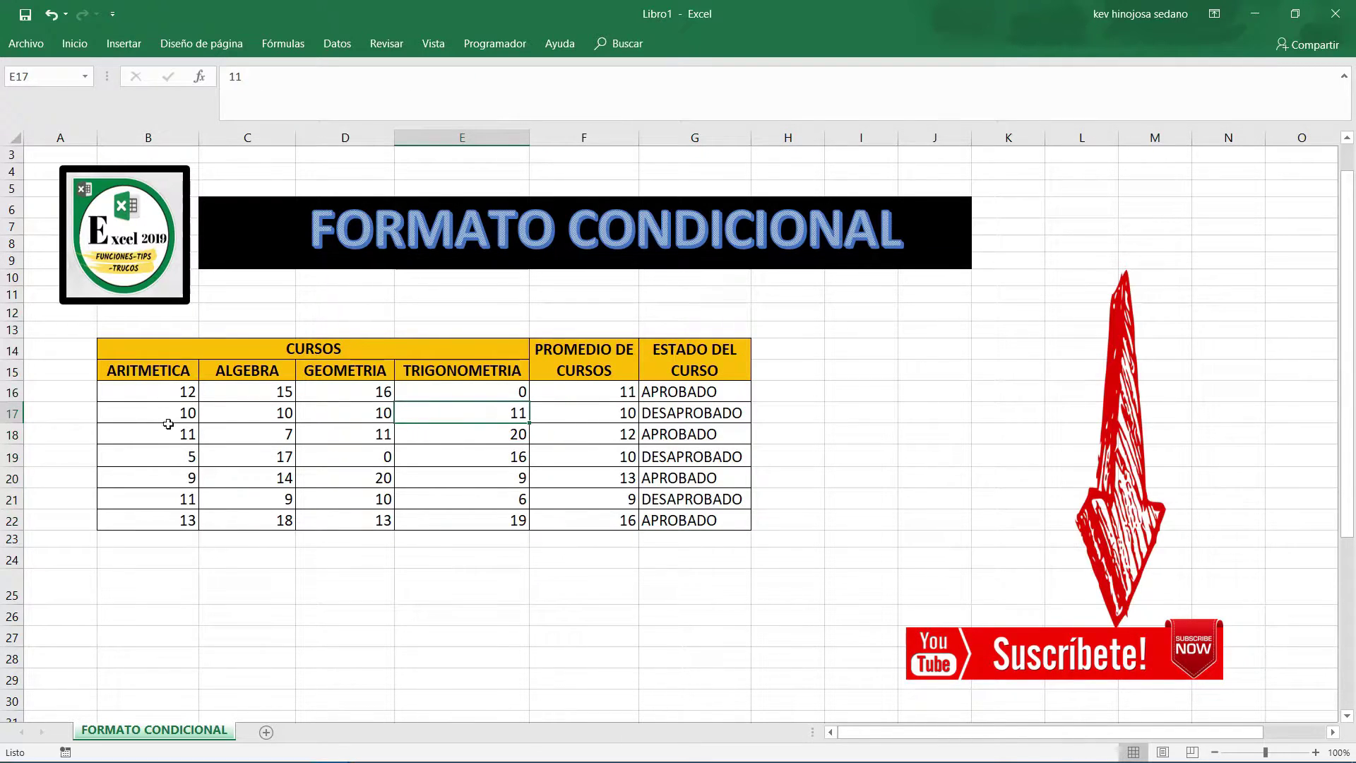
{"action": "left_click_drag", "start_coordinate": [128, 397], "coordinate": [586, 522]}
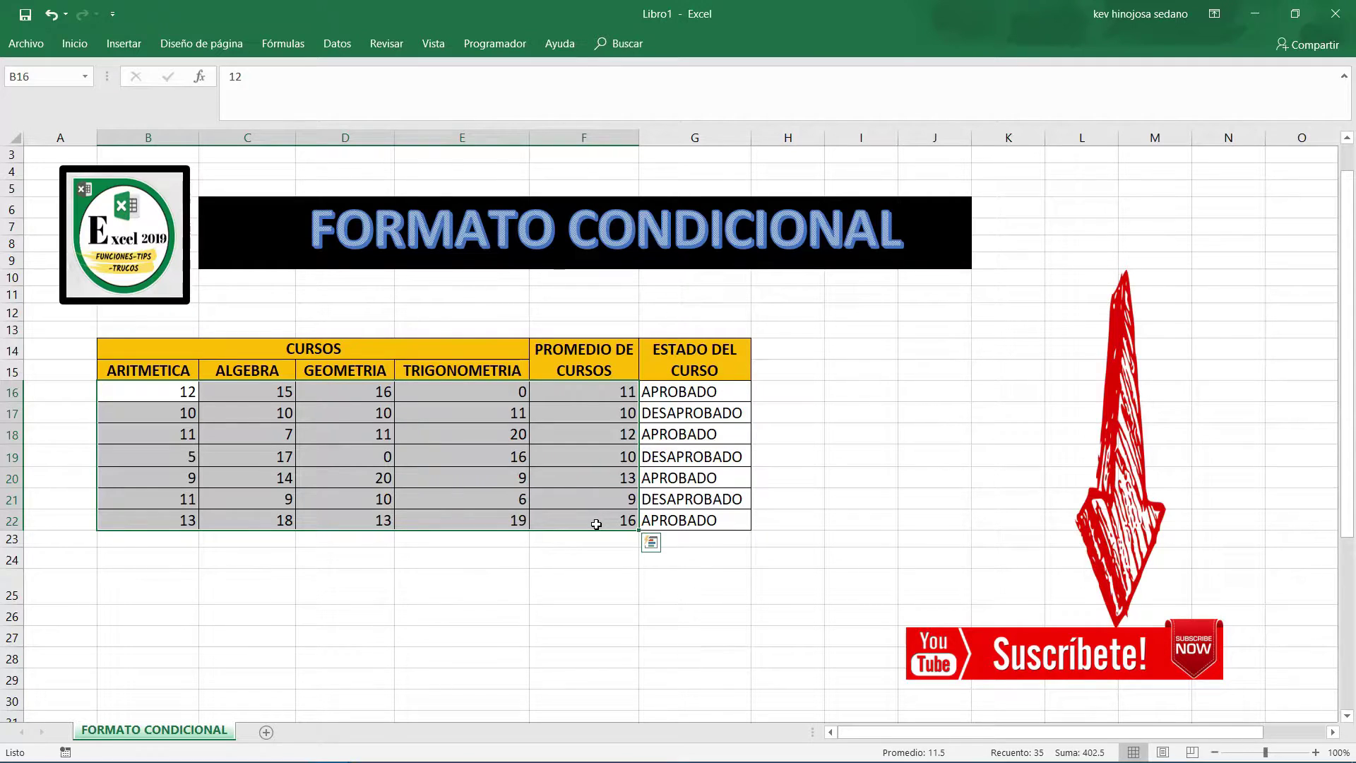
- Create a new rule formatting only cells whose value is less than or equal to 10
{"action": "left_click", "coordinate": [74, 42]}
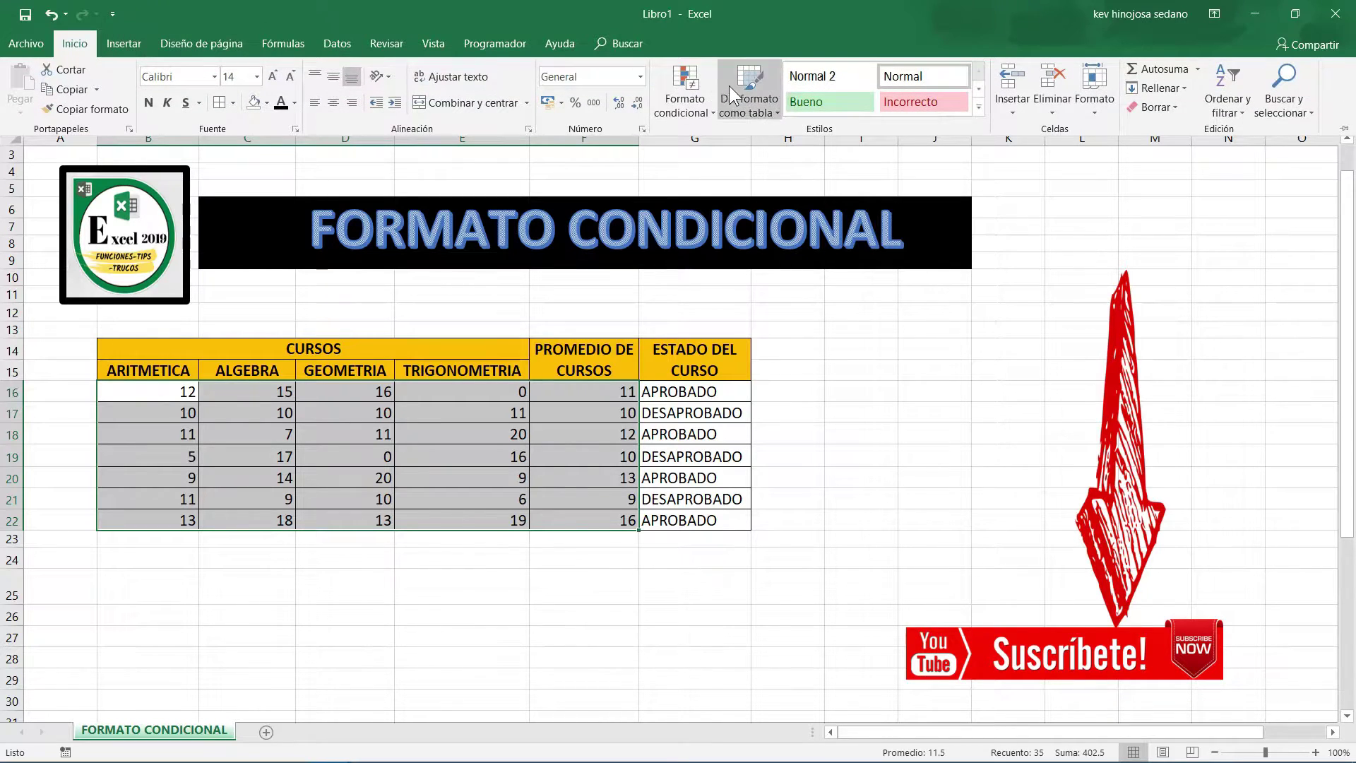
{"action": "left_click", "coordinate": [685, 82]}
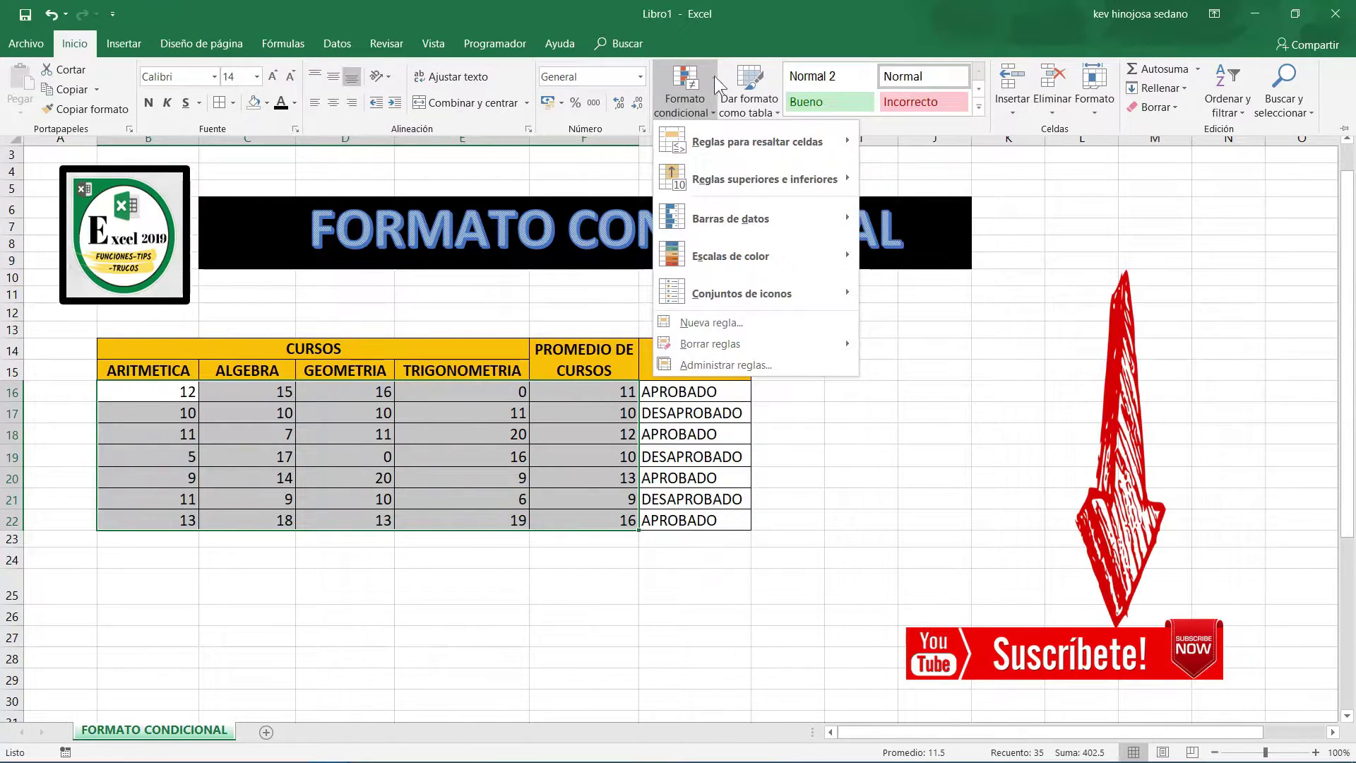
{"action": "left_click", "coordinate": [711, 323]}
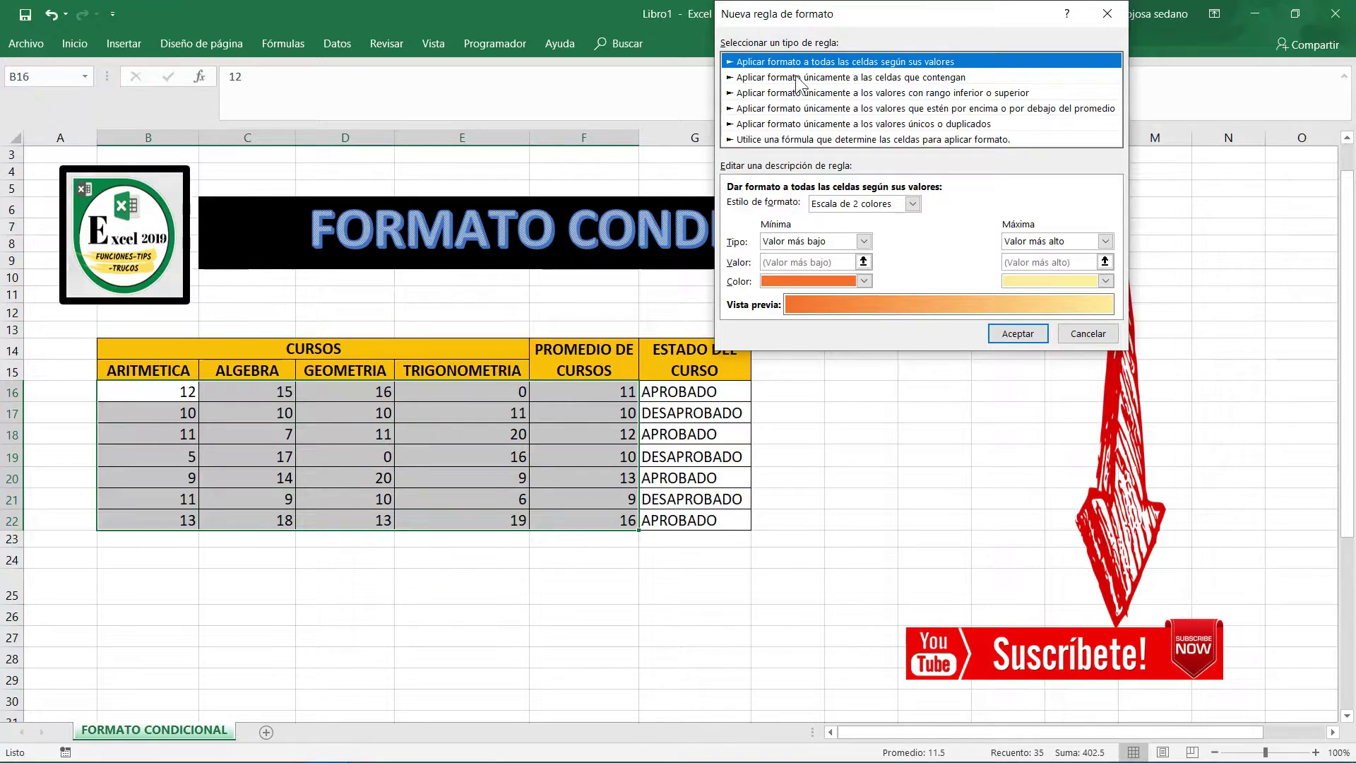
{"action": "left_click", "coordinate": [882, 78]}
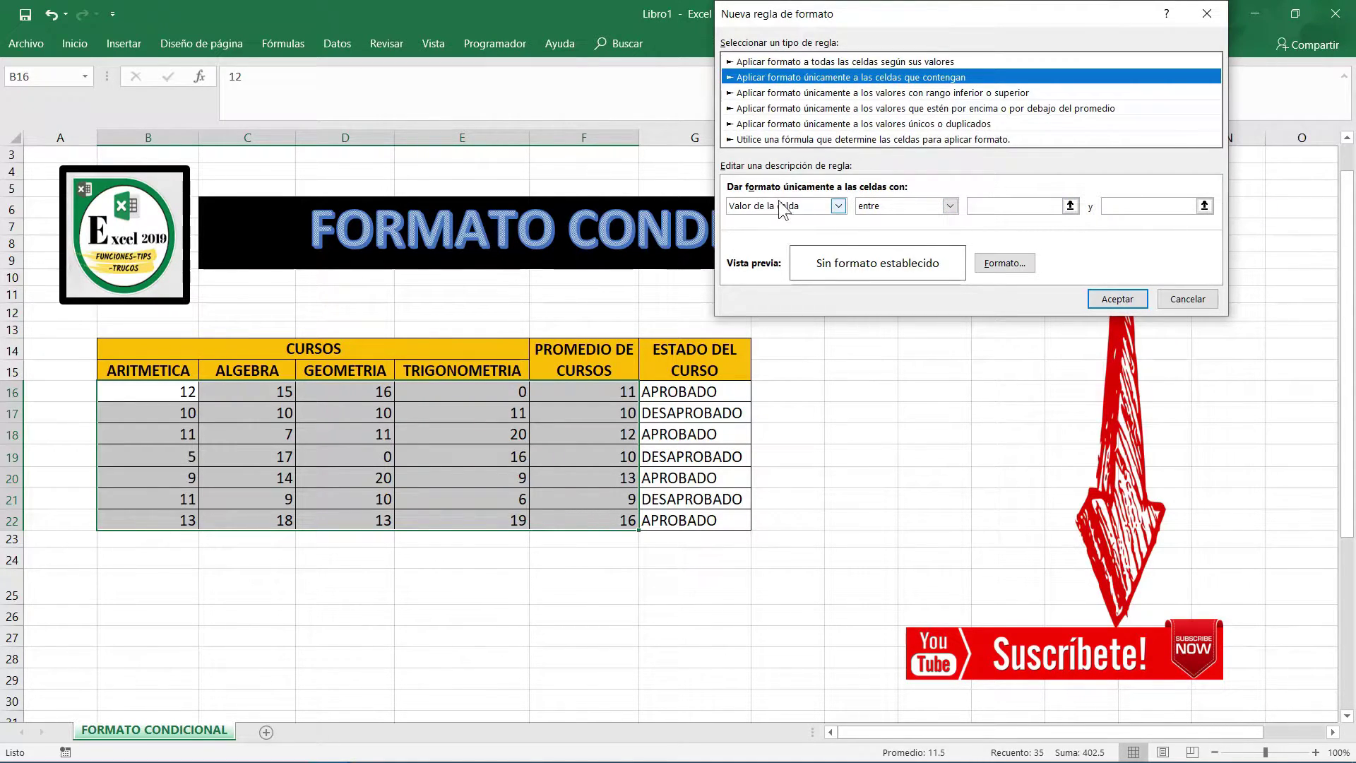
{"action": "left_click", "coordinate": [950, 206]}
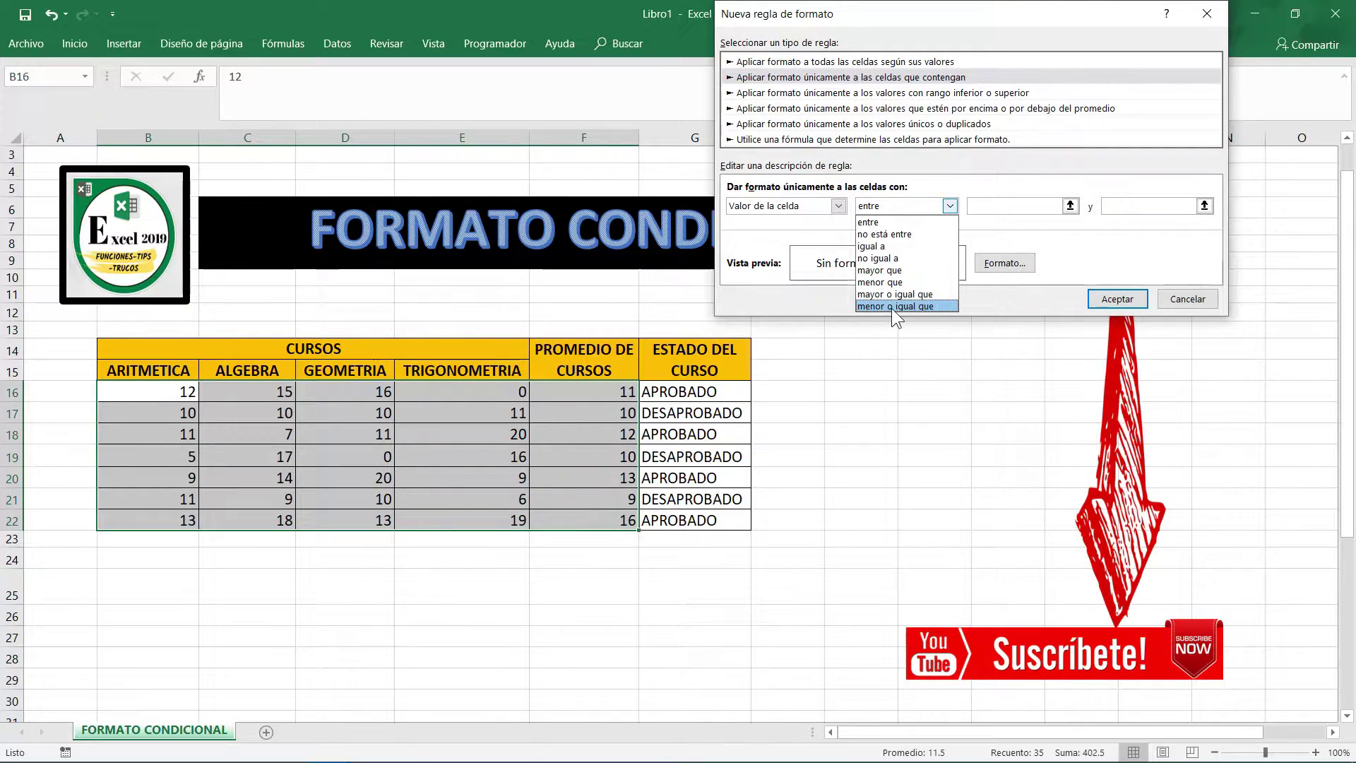
{"action": "left_click", "coordinate": [891, 308]}
{"action": "left_click", "coordinate": [1011, 205]}
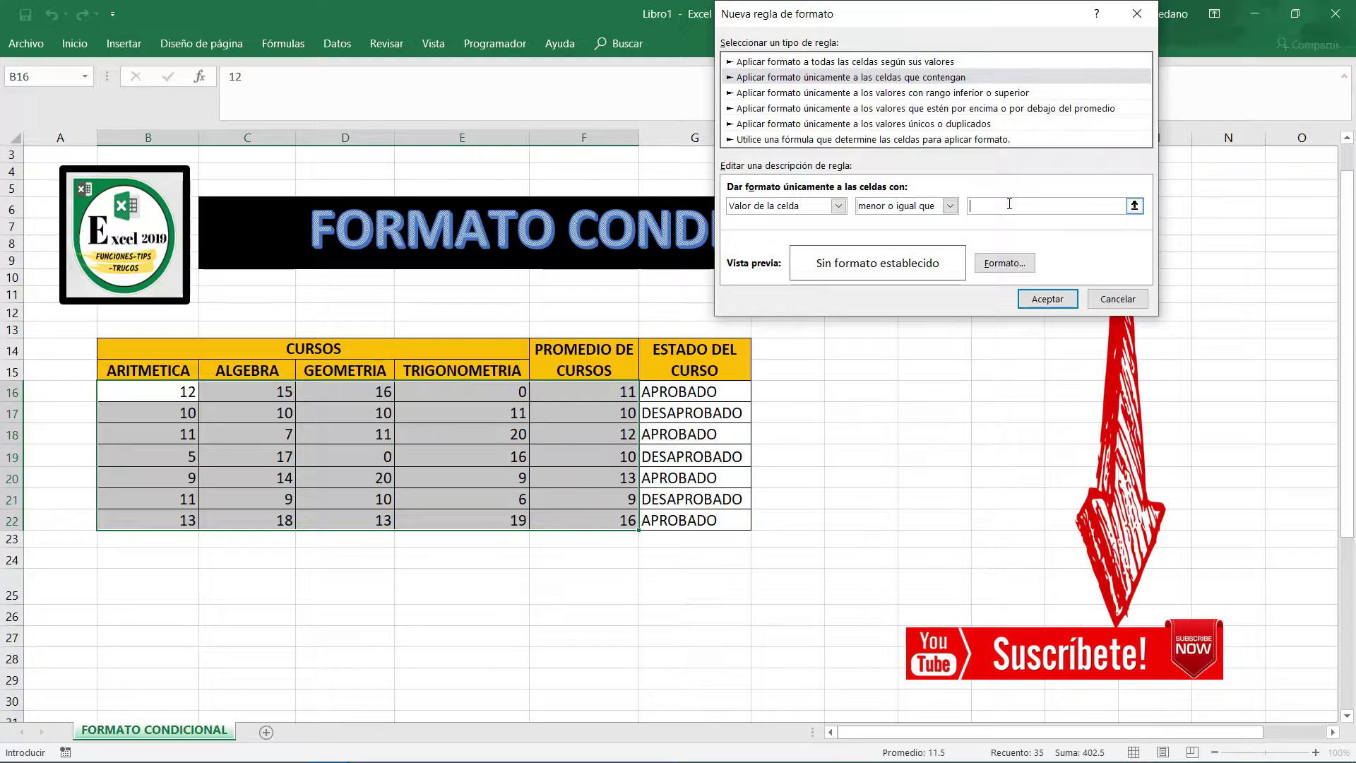
{"action": "type", "text": "10"}
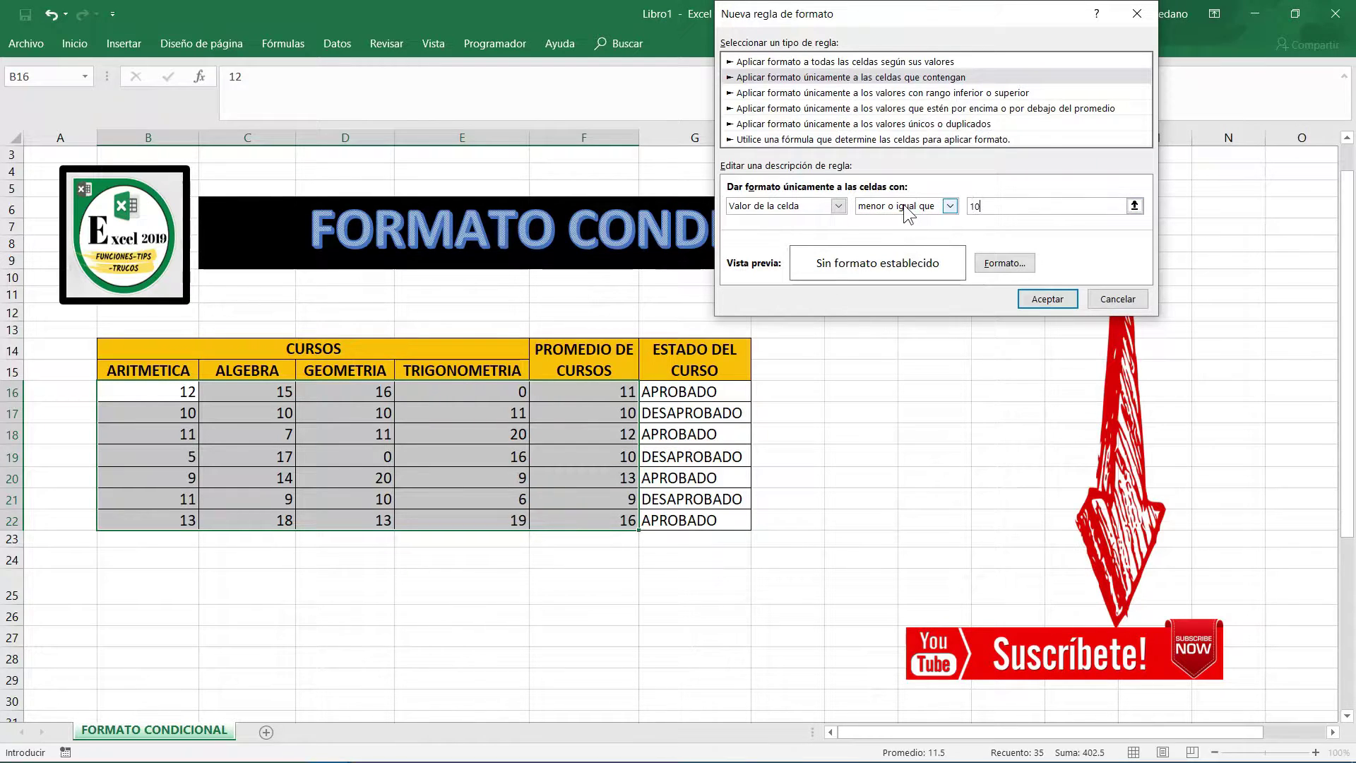
- Give the ≤10 rule a bold red font and apply it to B16:F22
{"action": "left_click", "coordinate": [1010, 264]}
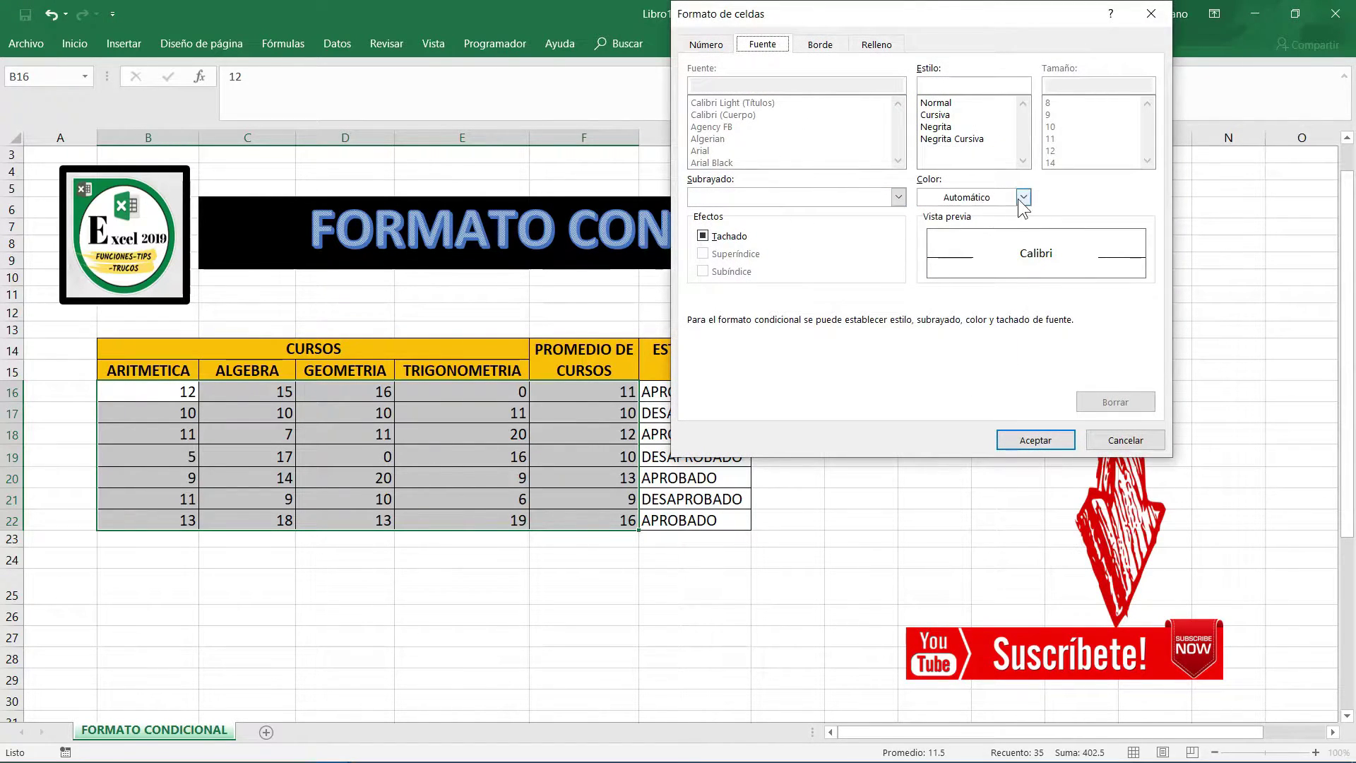
{"action": "left_click", "coordinate": [1022, 198]}
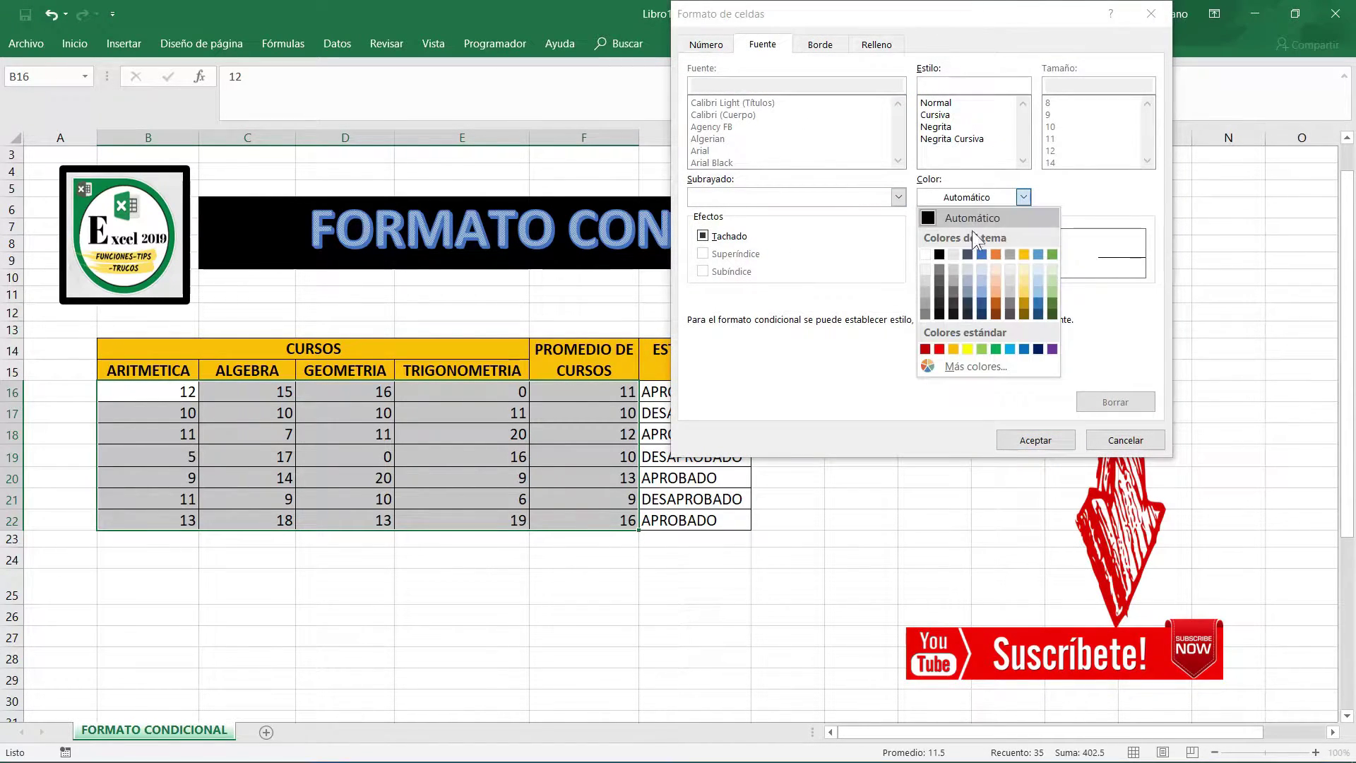
{"action": "left_click", "coordinate": [939, 348]}
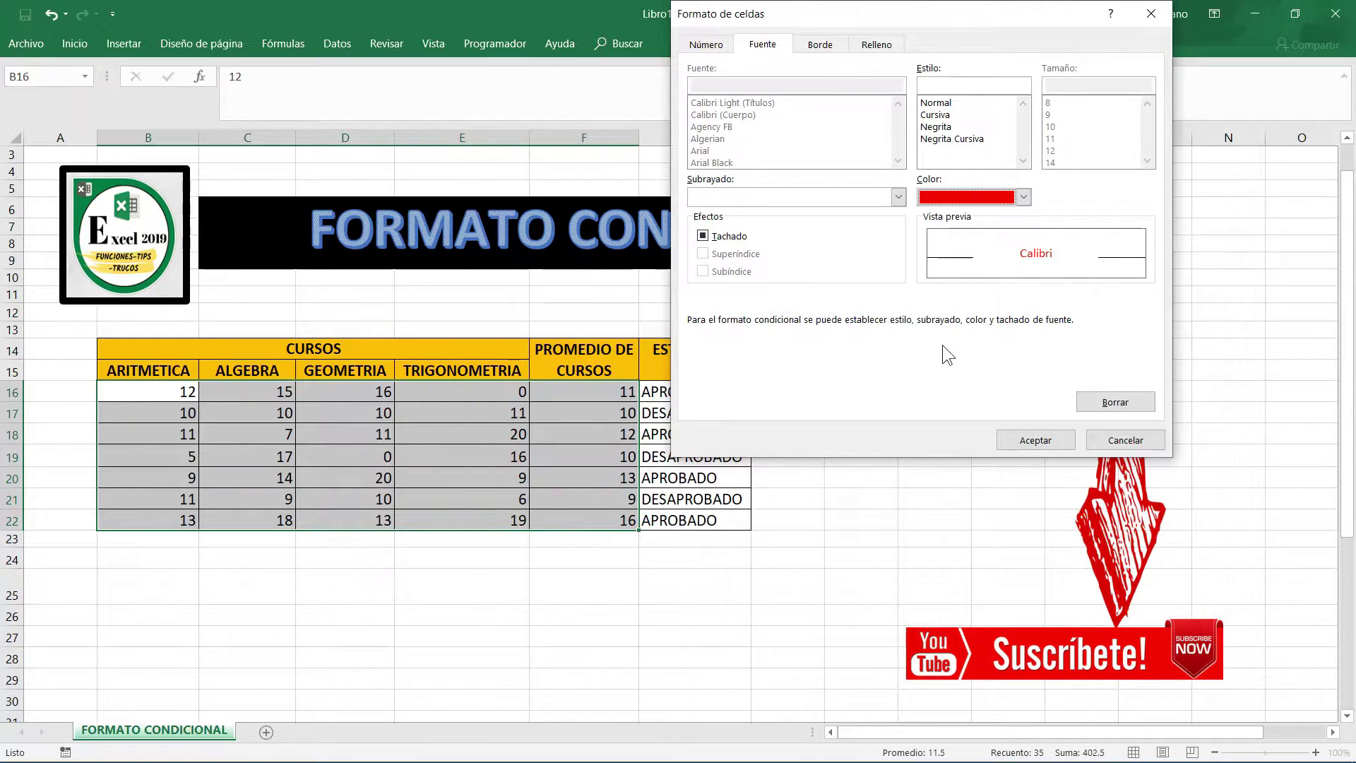
{"action": "left_click", "coordinate": [942, 128]}
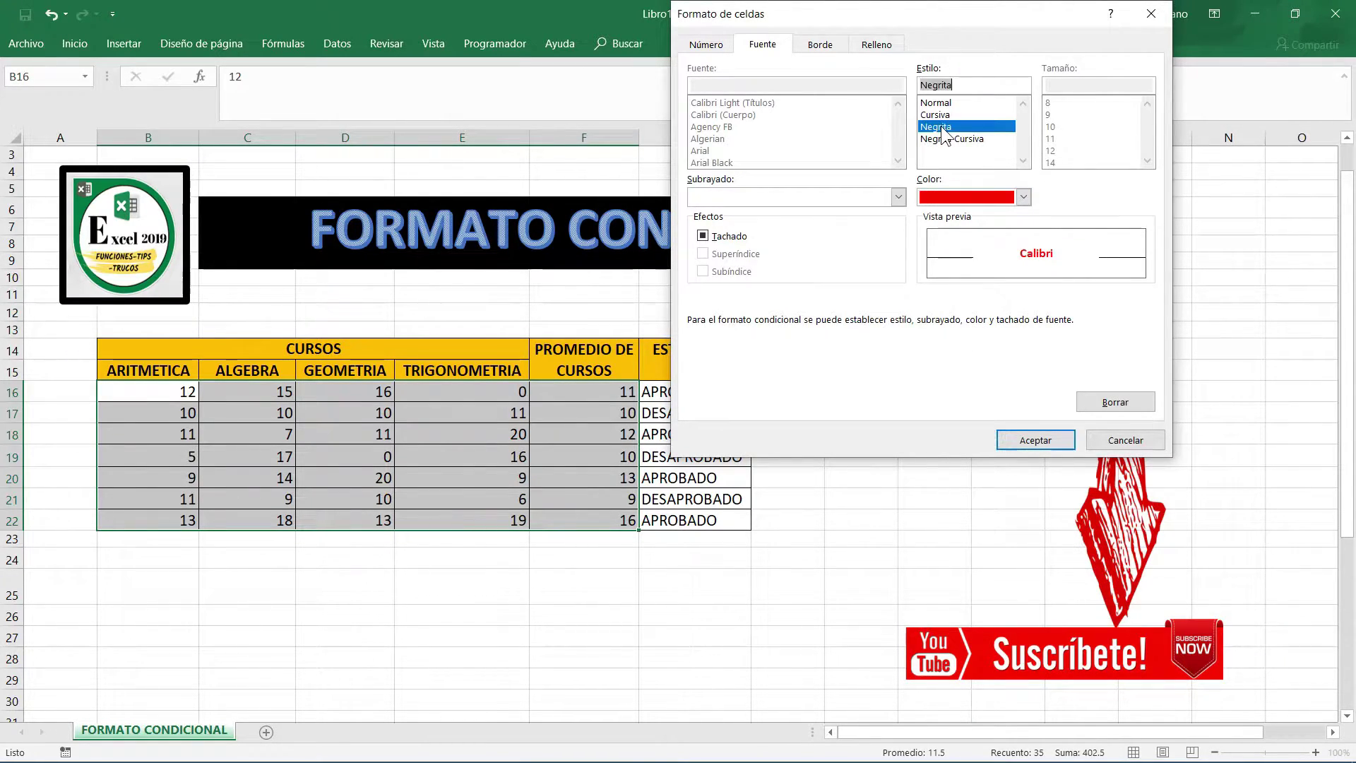
{"action": "left_click", "coordinate": [1046, 440]}
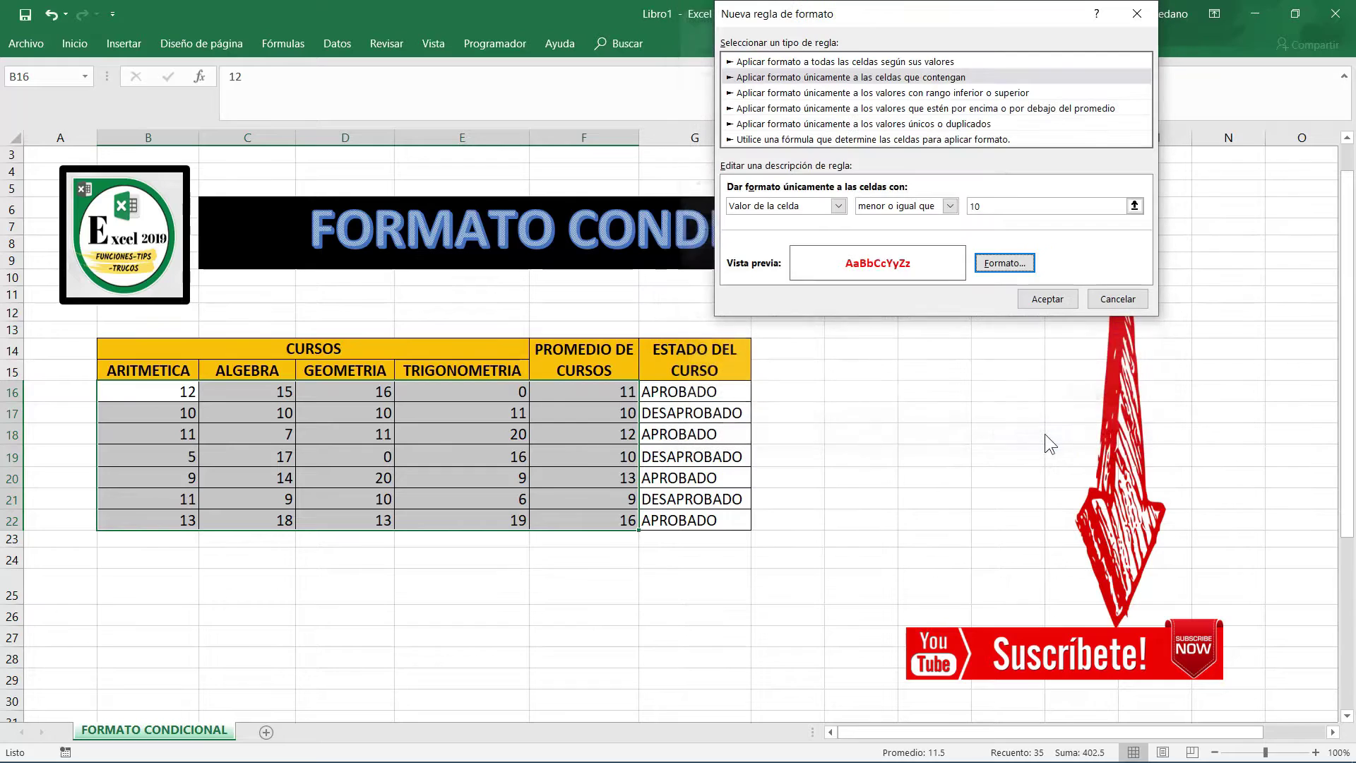
{"action": "left_click", "coordinate": [1068, 299]}
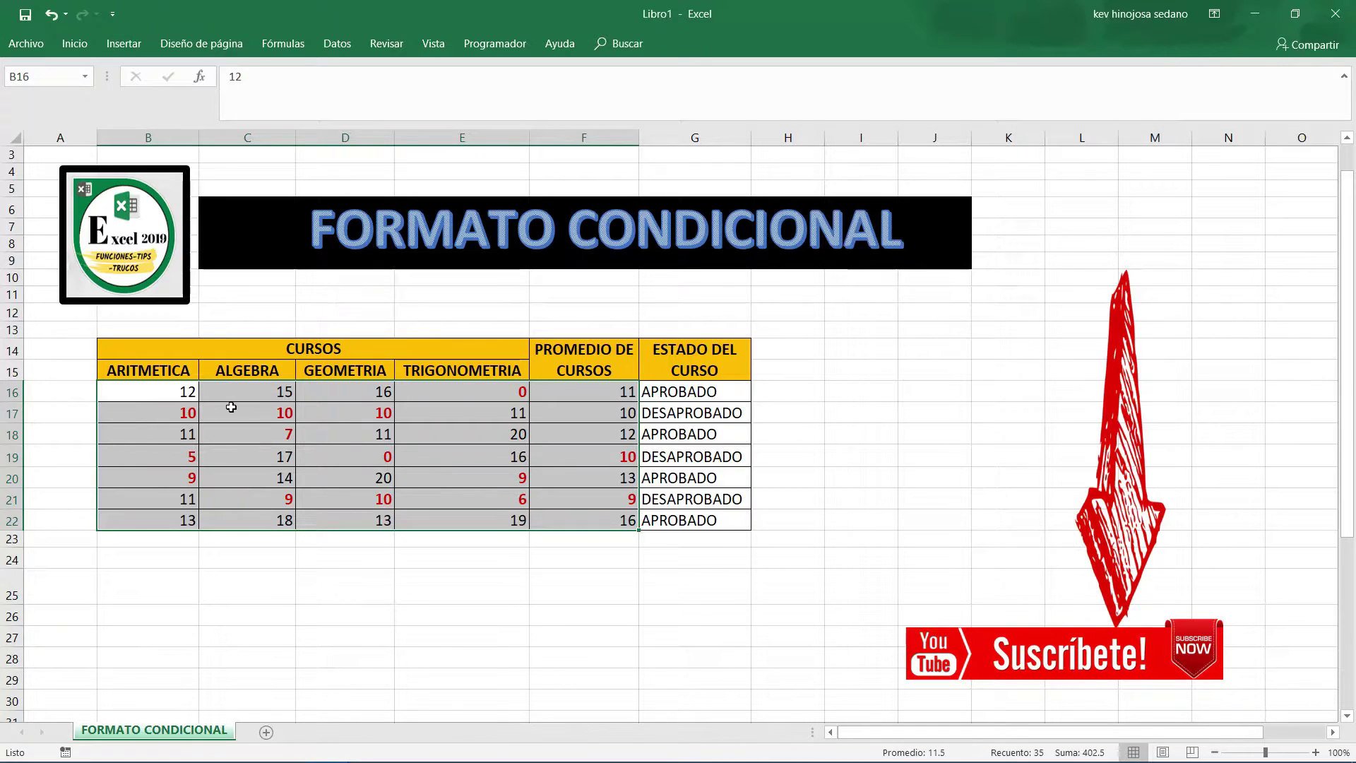
- Reselect the grades and averages range B16:F22
{"action": "left_click_drag", "start_coordinate": [227, 403], "coordinate": [342, 436]}
{"action": "left_click", "coordinate": [478, 460]}
{"action": "left_click_drag", "start_coordinate": [601, 411], "coordinate": [205, 499]}
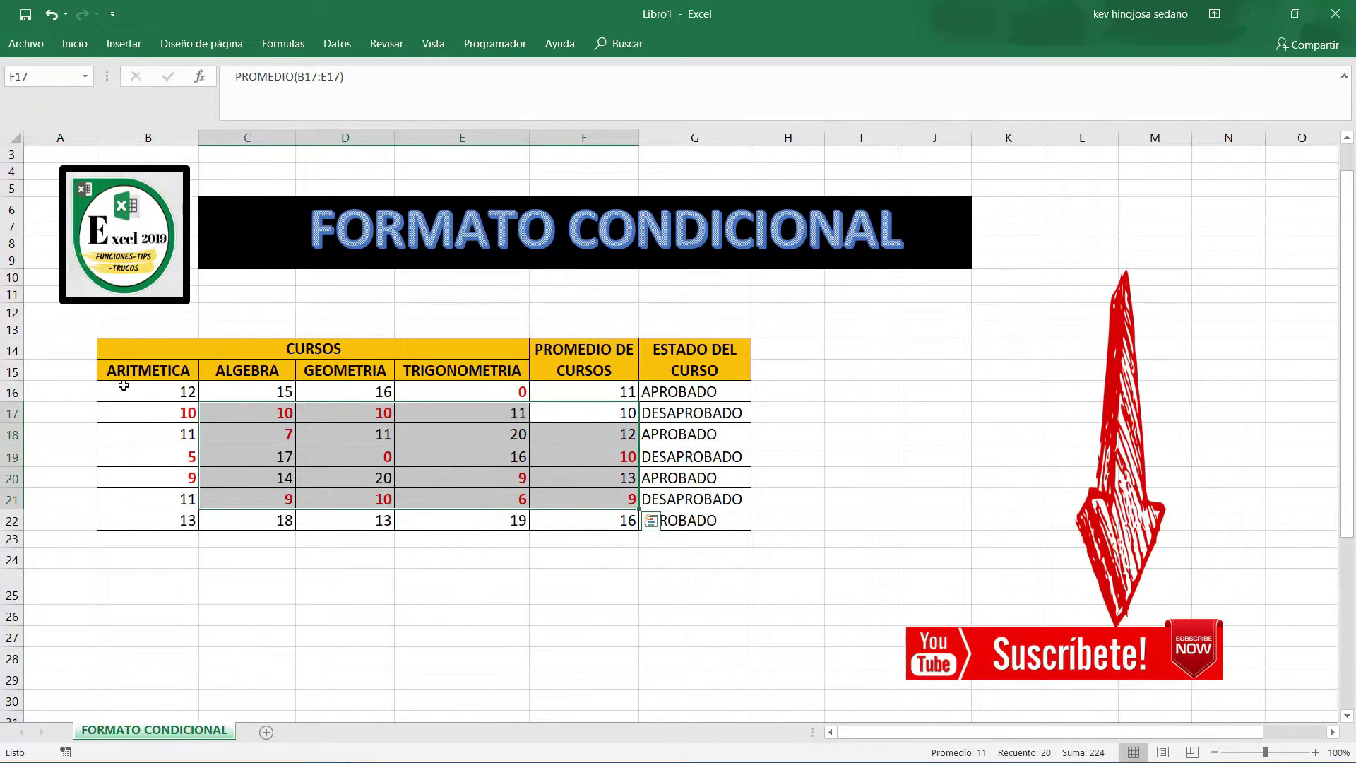
{"action": "mouse_move", "coordinate": [121, 386]}
{"action": "left_mouse_down"}
{"action": "mouse_move", "coordinate": [607, 533]}
{"action": "mouse_move", "coordinate": [609, 522]}
{"action": "left_mouse_up"}
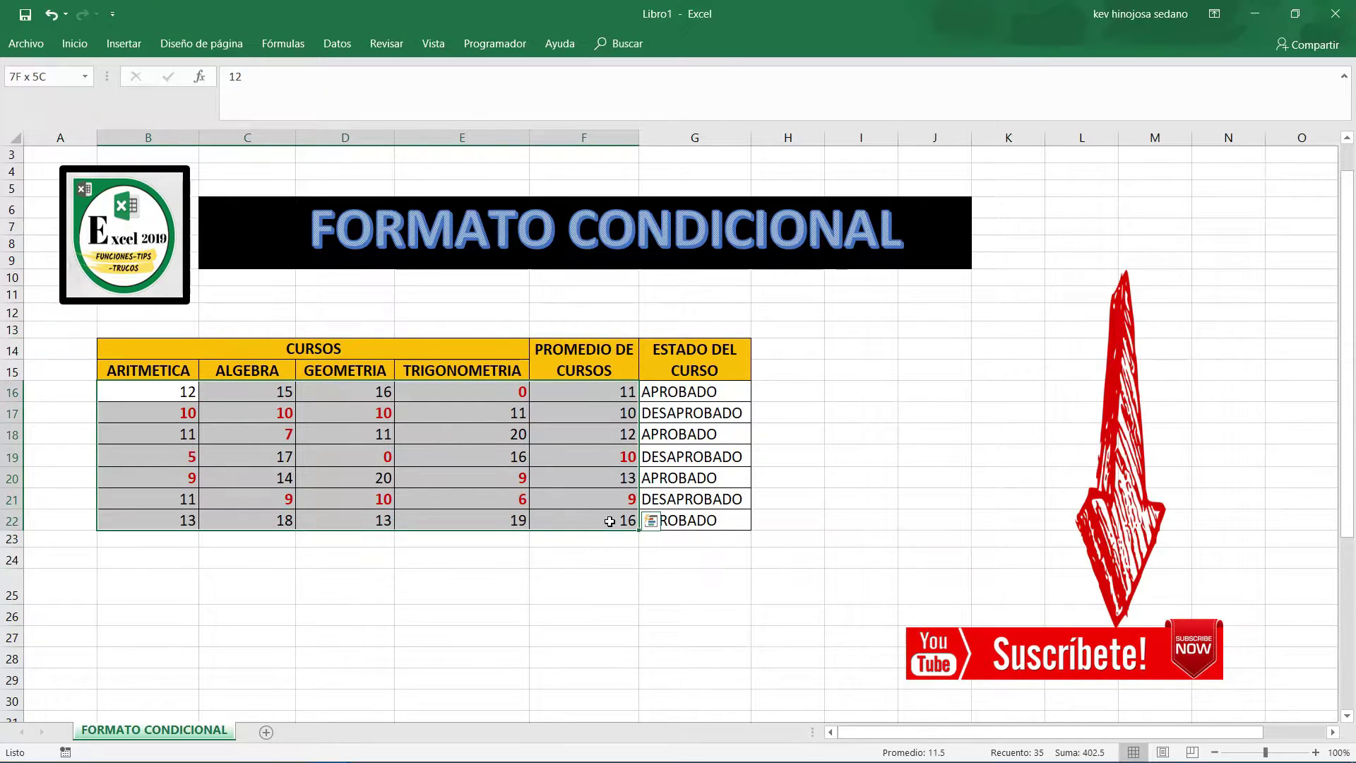
{"action": "left_click", "coordinate": [601, 499]}
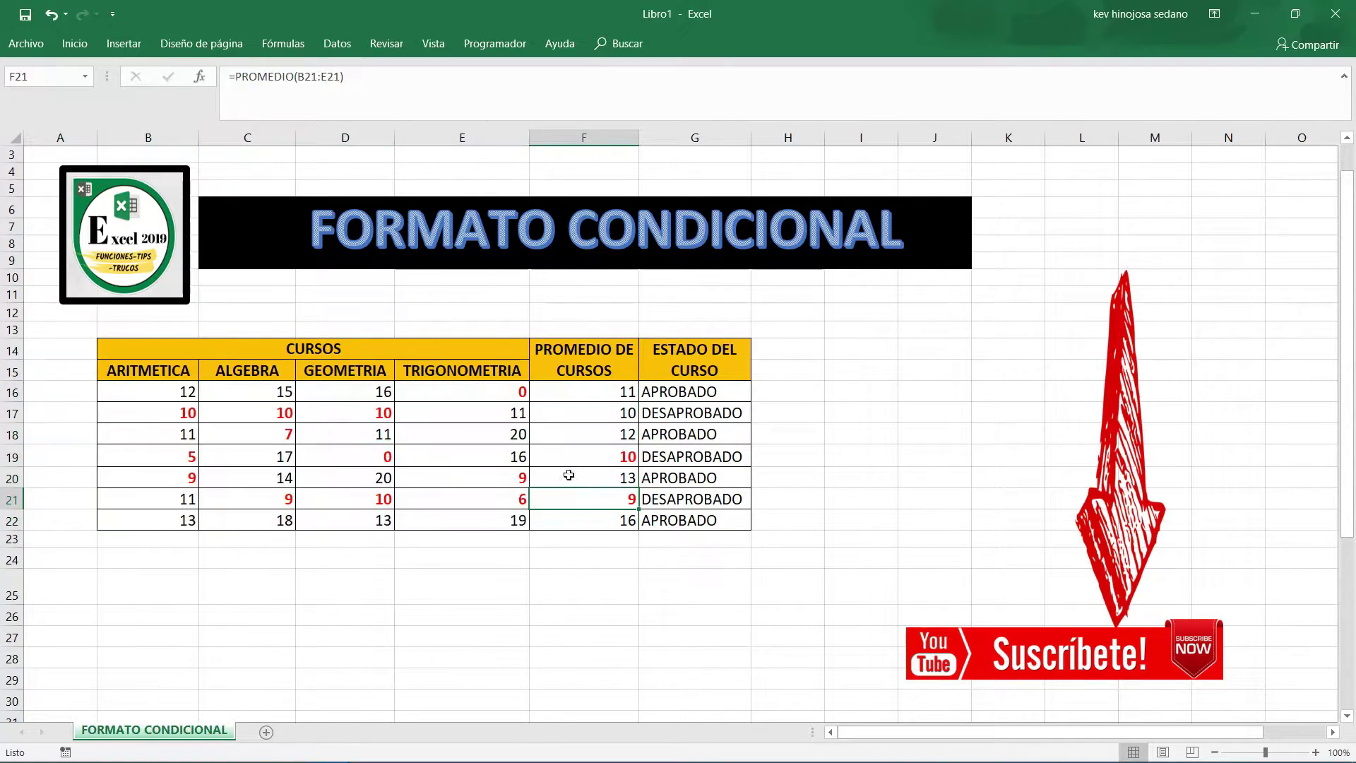
{"action": "left_click_drag", "start_coordinate": [136, 385], "coordinate": [447, 527]}
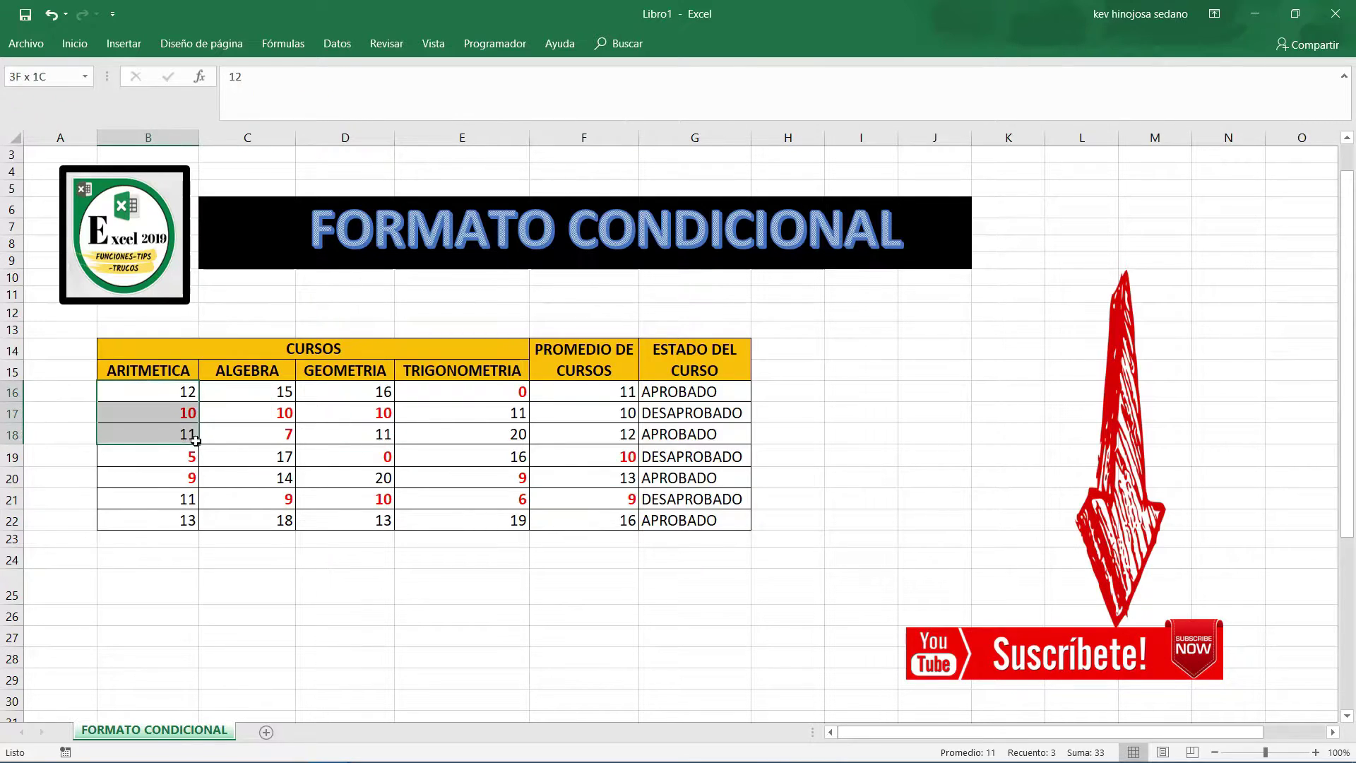
{"action": "left_click_drag", "start_coordinate": [587, 536], "coordinate": [598, 521]}
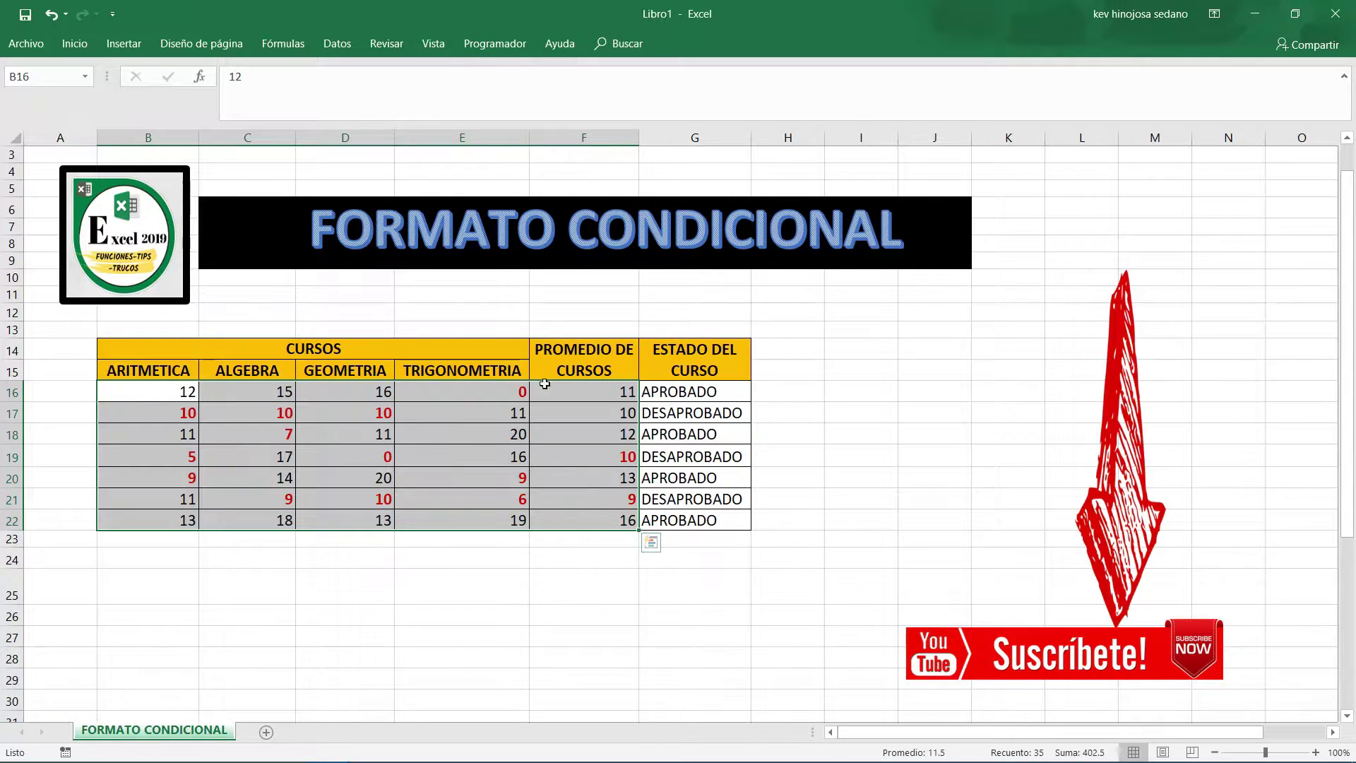
- From the rules manager showing the ≤10 rule, start a New Rule
{"action": "left_click", "coordinate": [75, 44]}
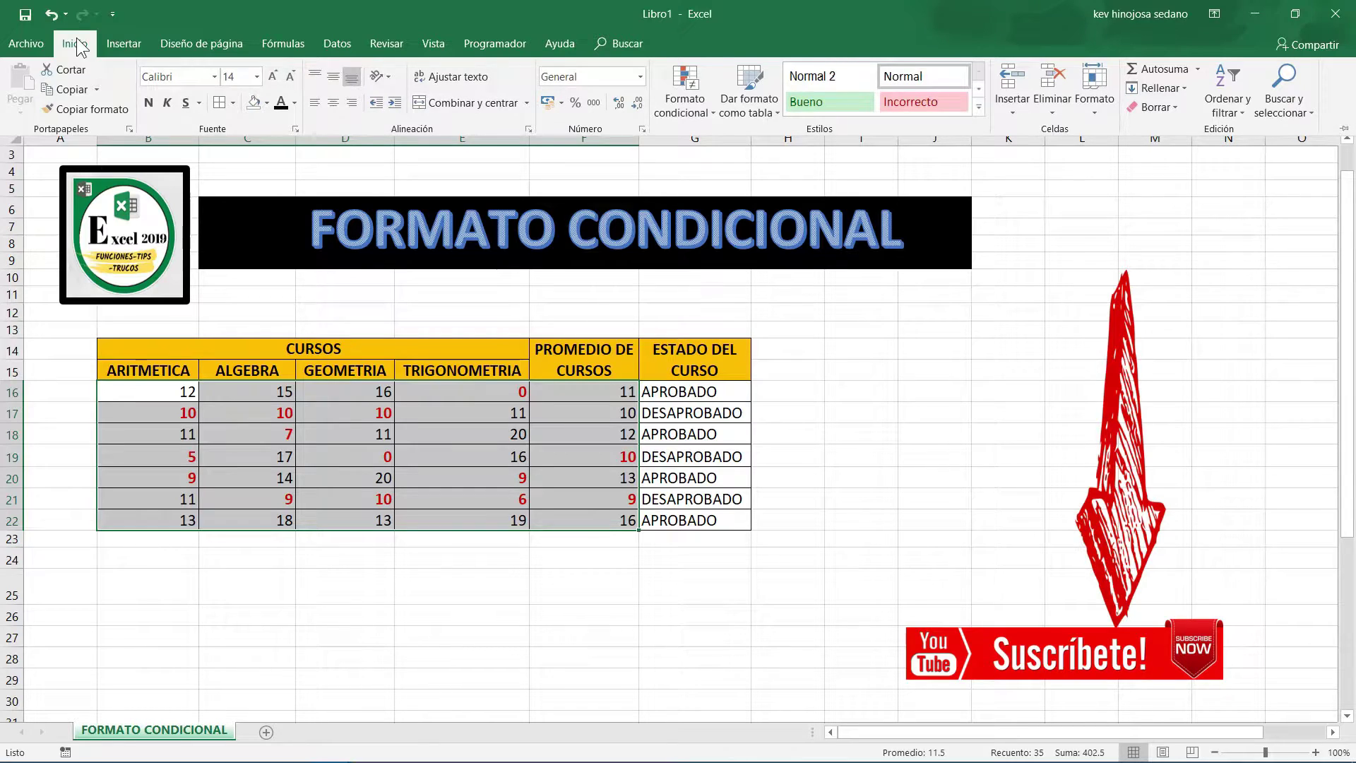
{"action": "left_click", "coordinate": [693, 81]}
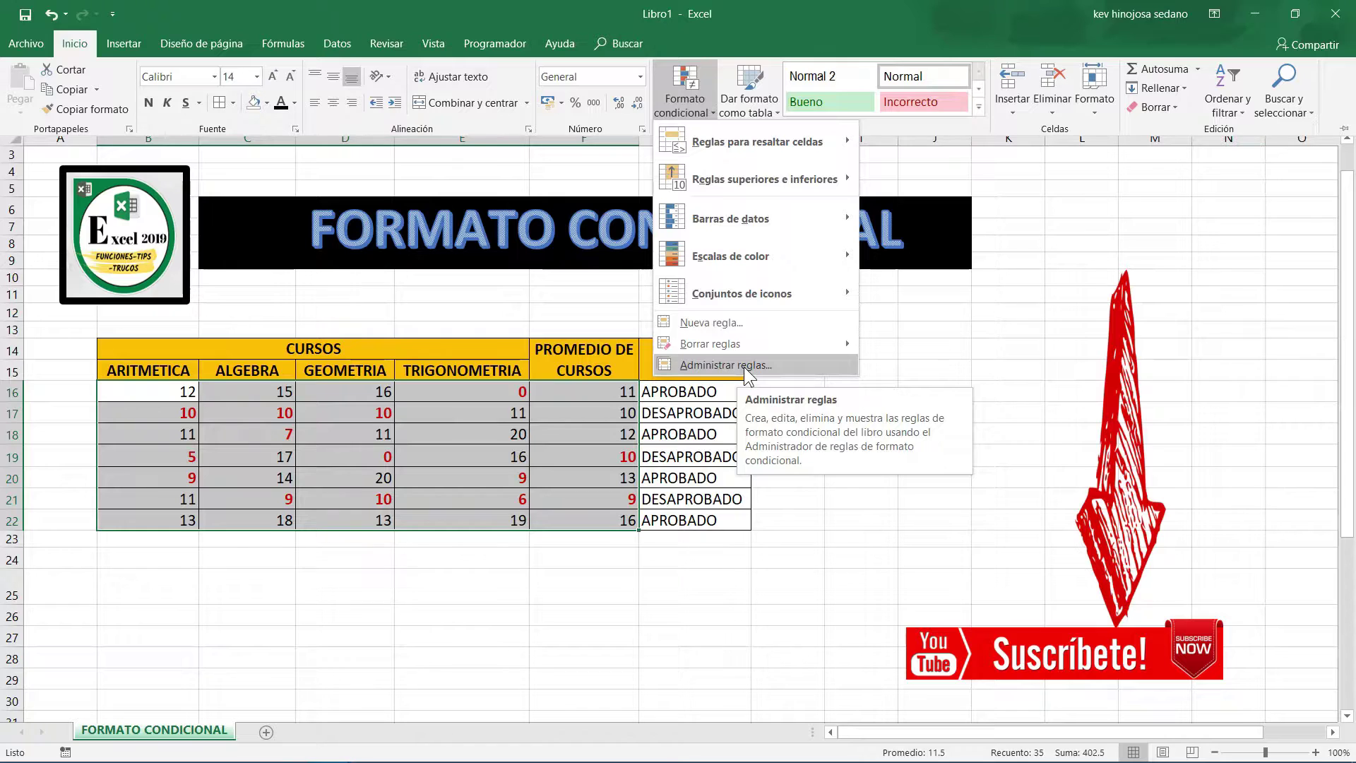
{"action": "left_click", "coordinate": [721, 363]}
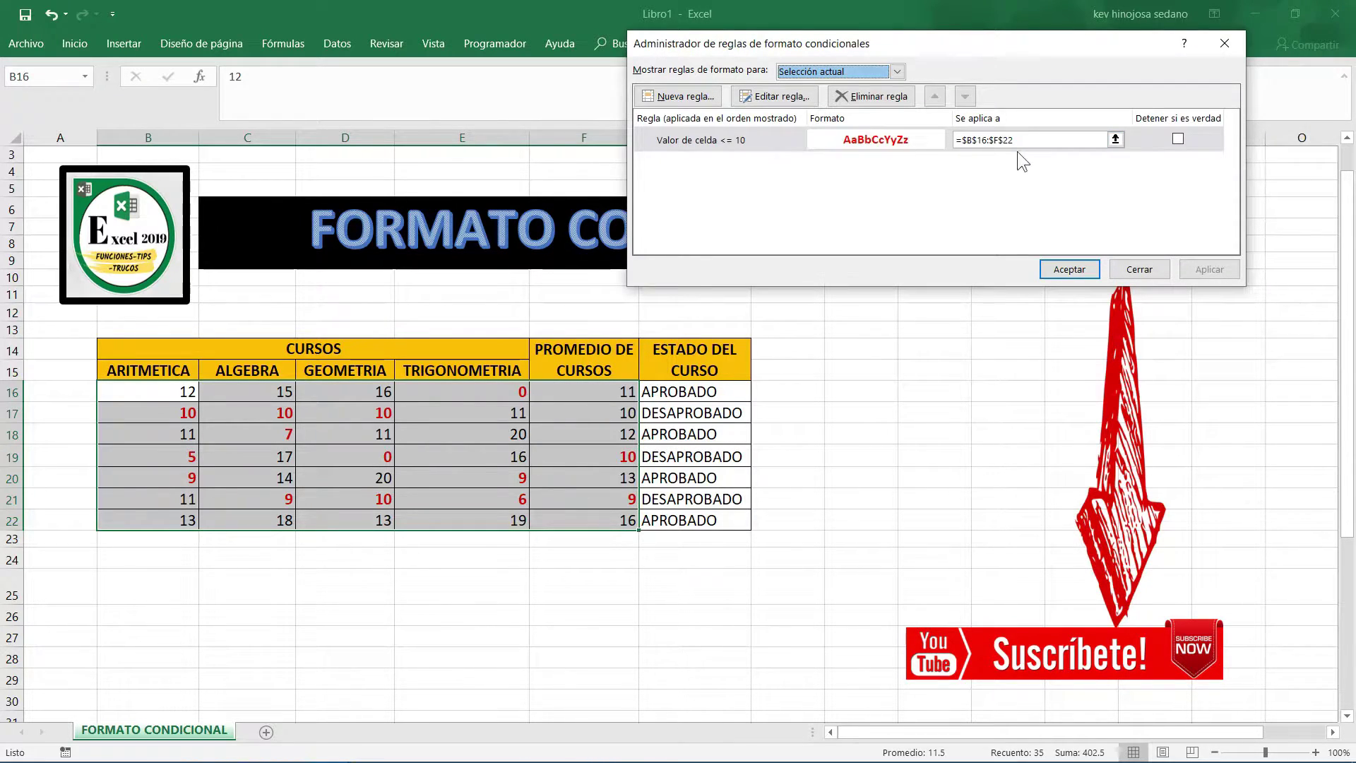
{"action": "left_click", "coordinate": [840, 132]}
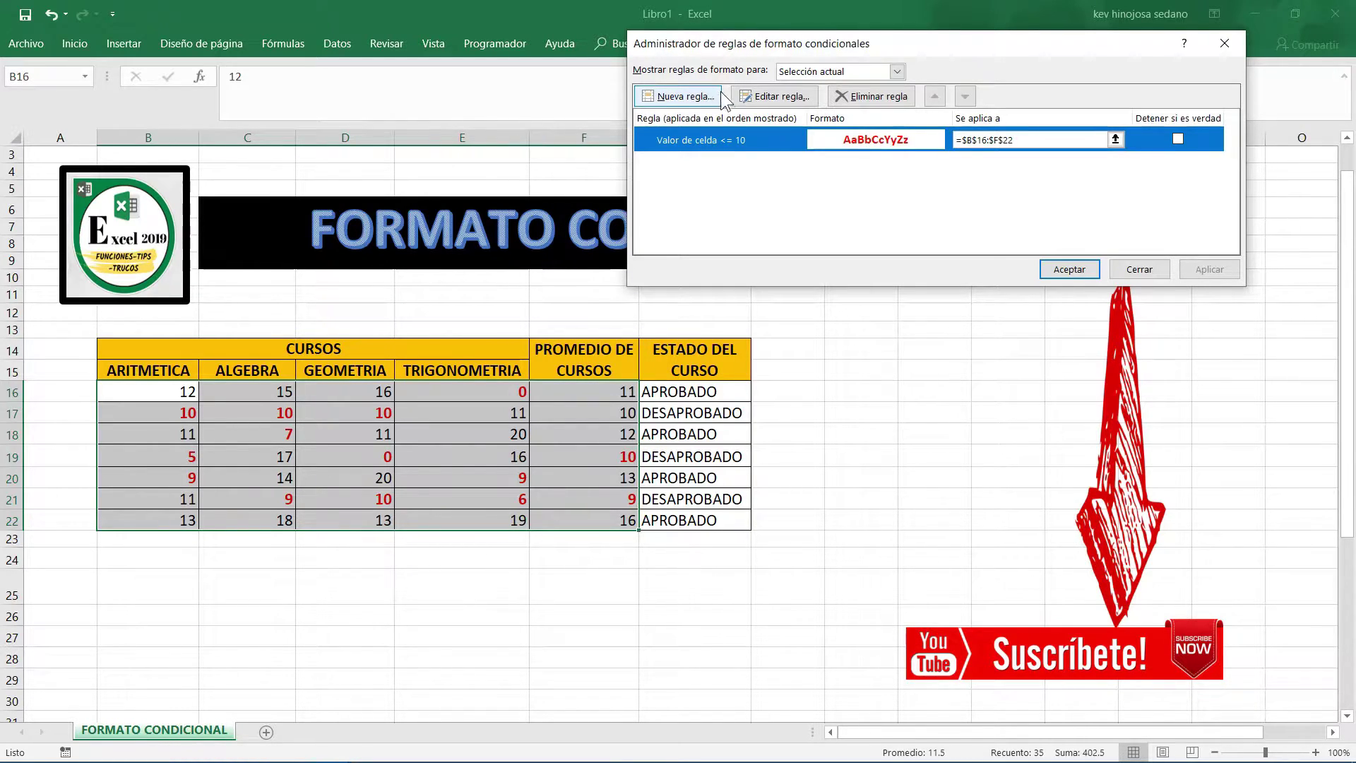
{"action": "left_click", "coordinate": [677, 95]}
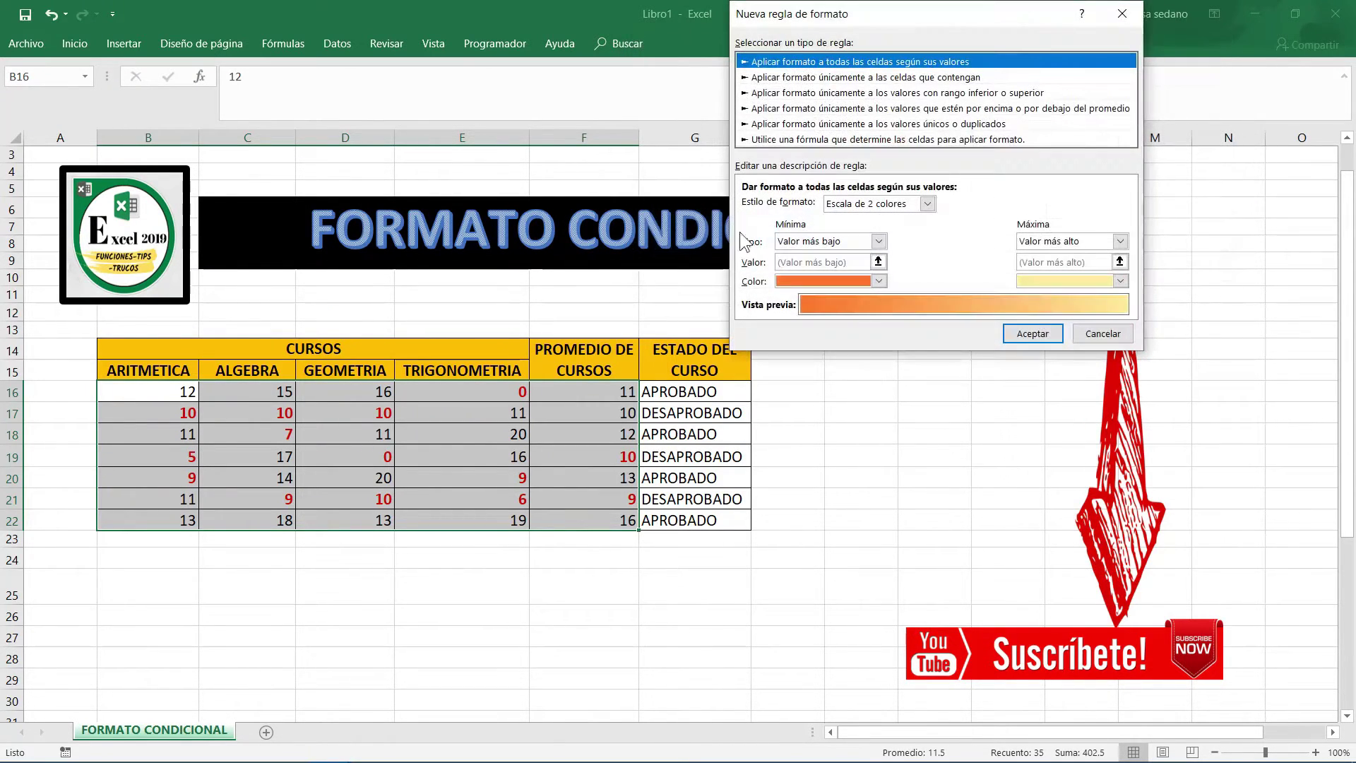
- Set the new rule's condition to cell value greater than 10
{"action": "left_click", "coordinate": [761, 78]}
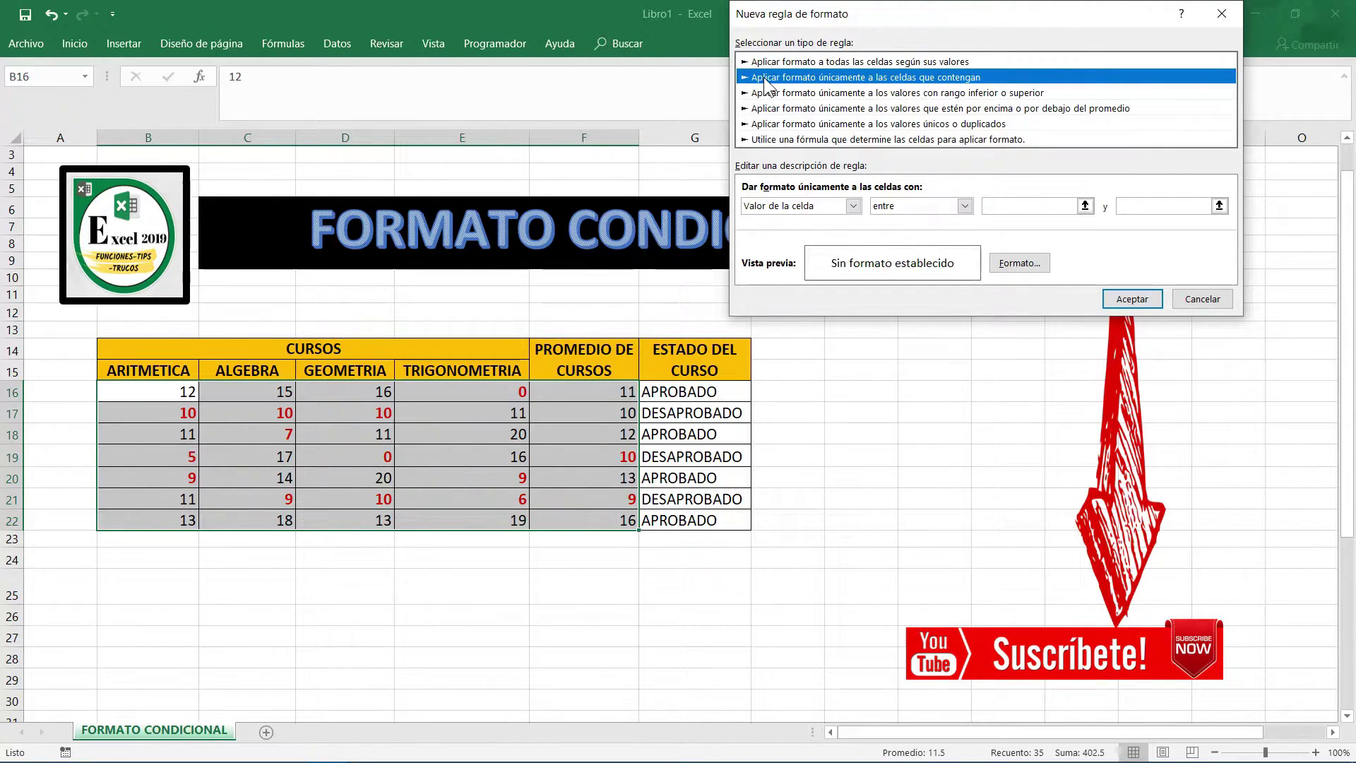
{"action": "left_click", "coordinate": [854, 206]}
{"action": "left_click", "coordinate": [778, 216]}
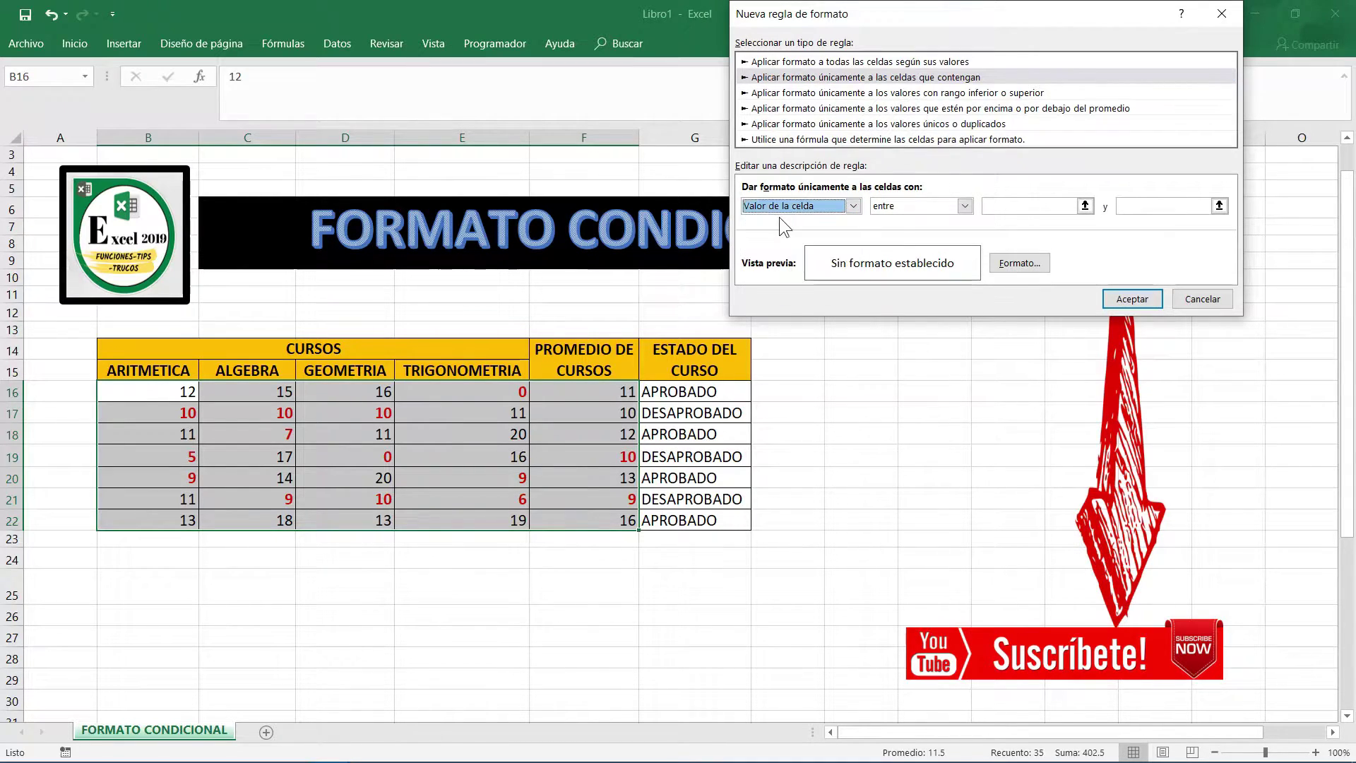
{"action": "left_click", "coordinate": [925, 205]}
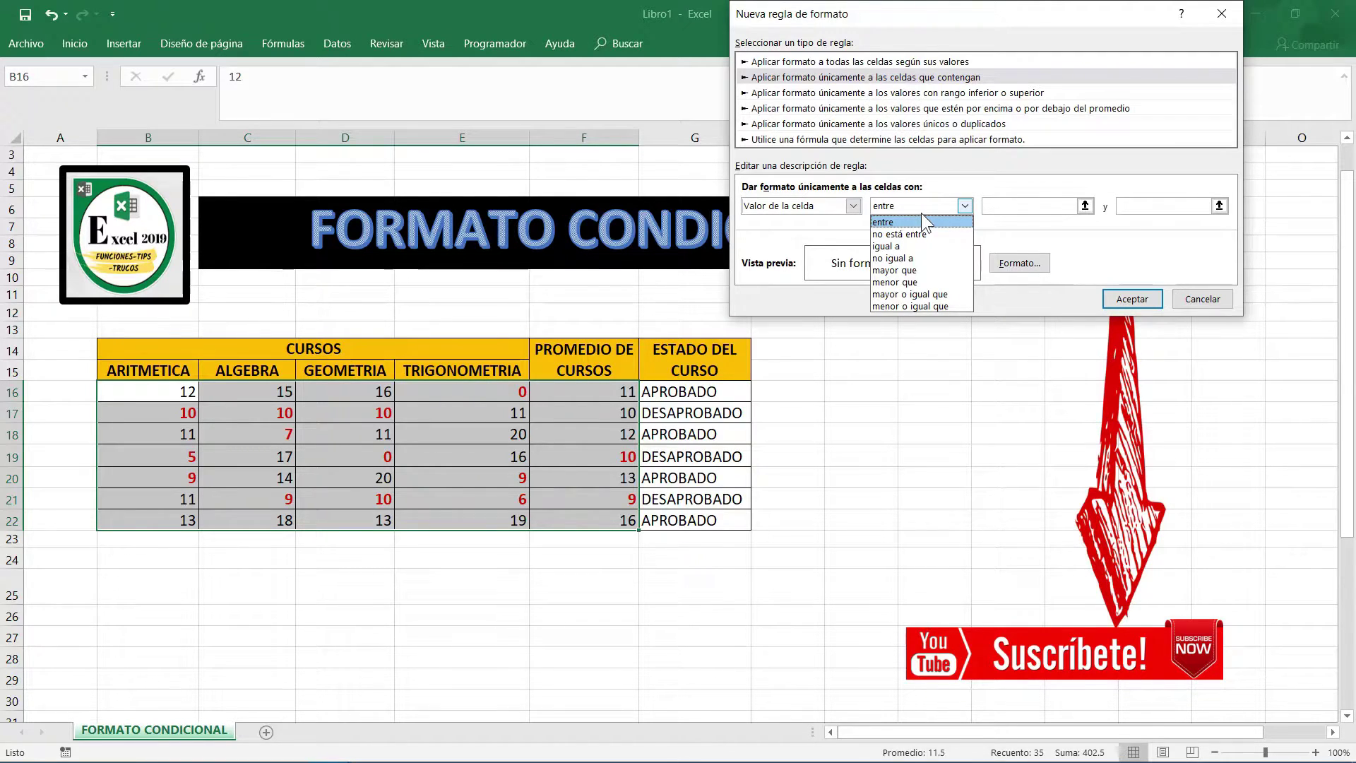
{"action": "left_click", "coordinate": [903, 270]}
{"action": "left_click", "coordinate": [1015, 211]}
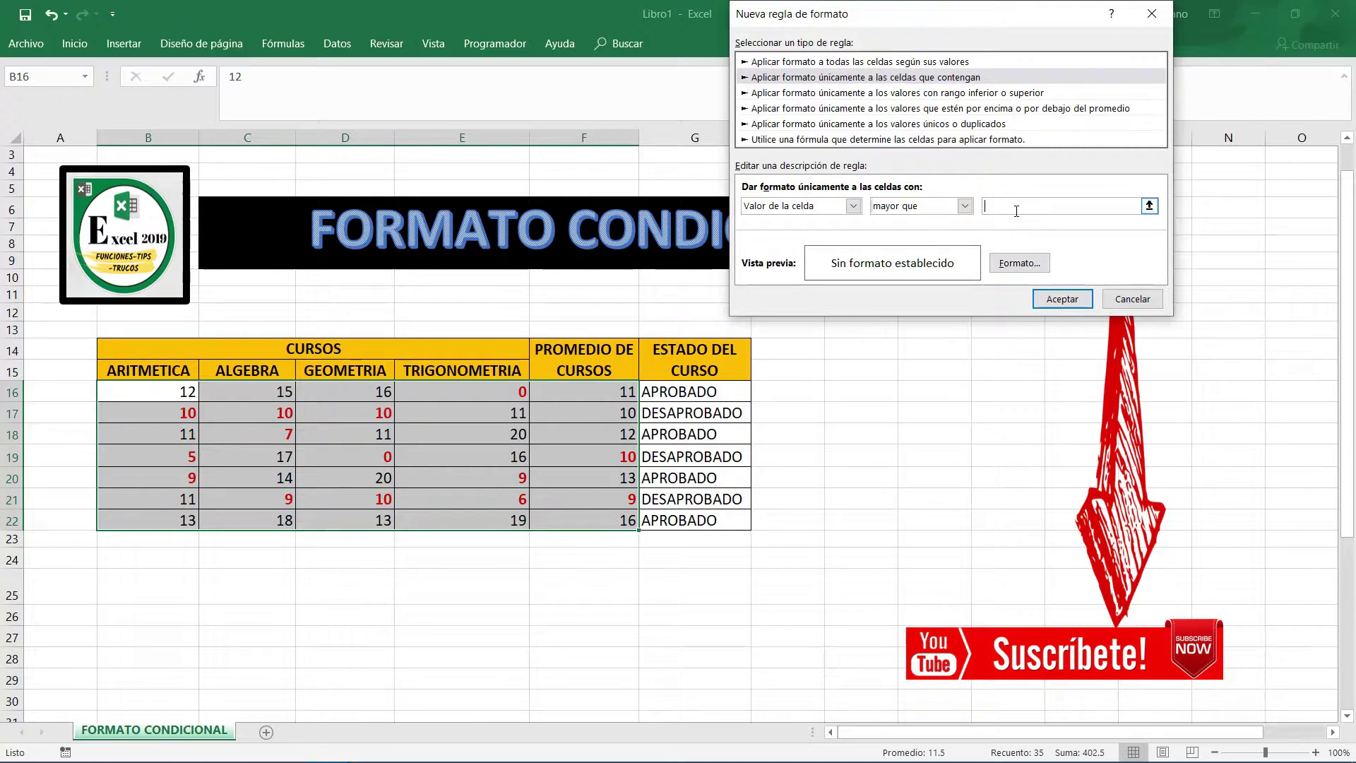
{"action": "type", "text": "10"}
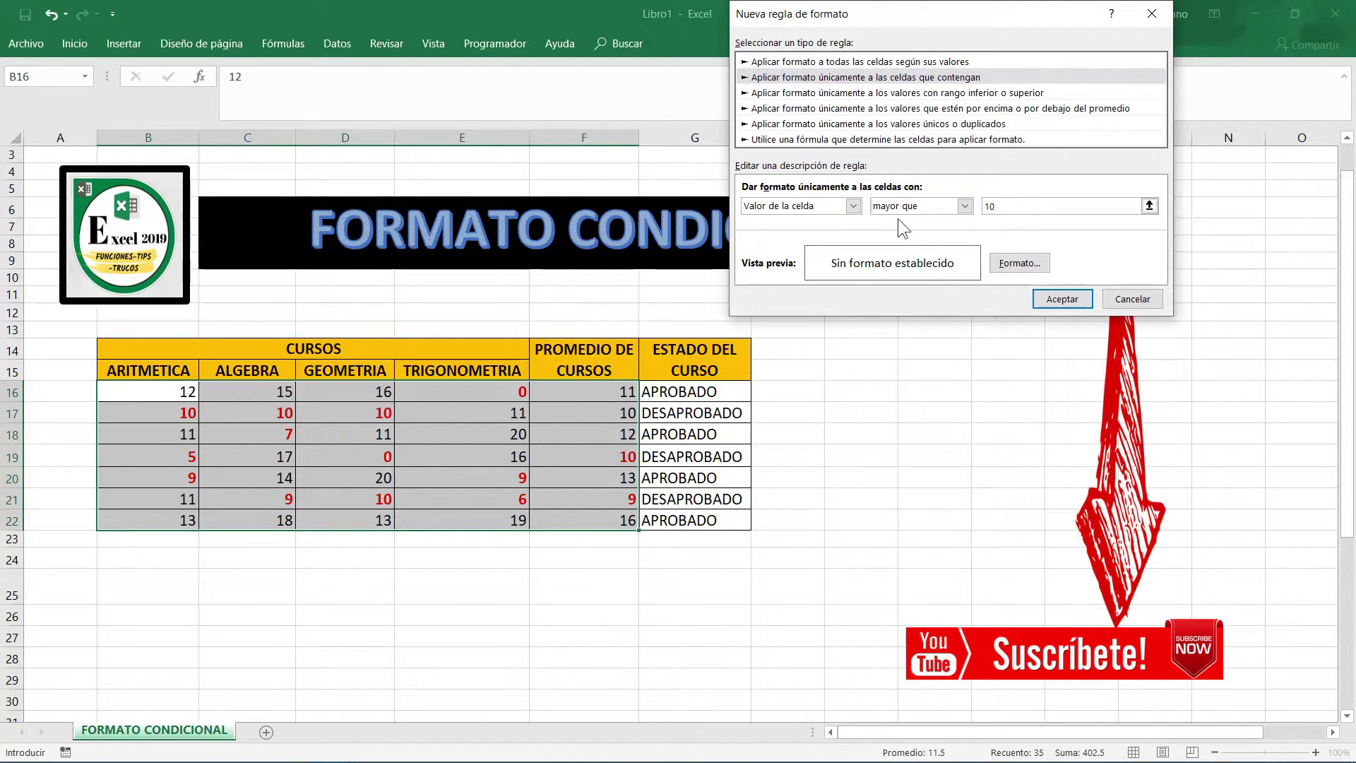
- Give the >10 rule a bold blue font
{"action": "left_click", "coordinate": [1015, 266]}
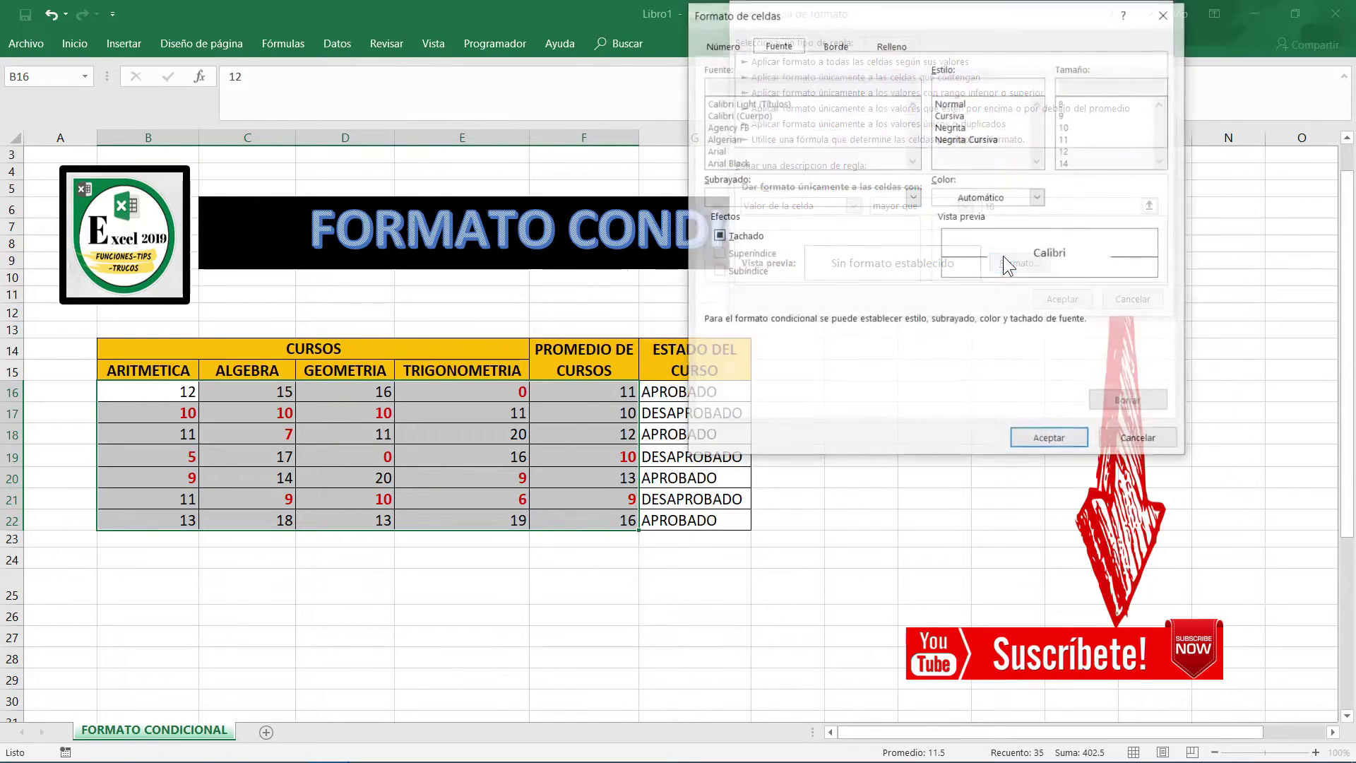
{"action": "left_click", "coordinate": [1039, 198]}
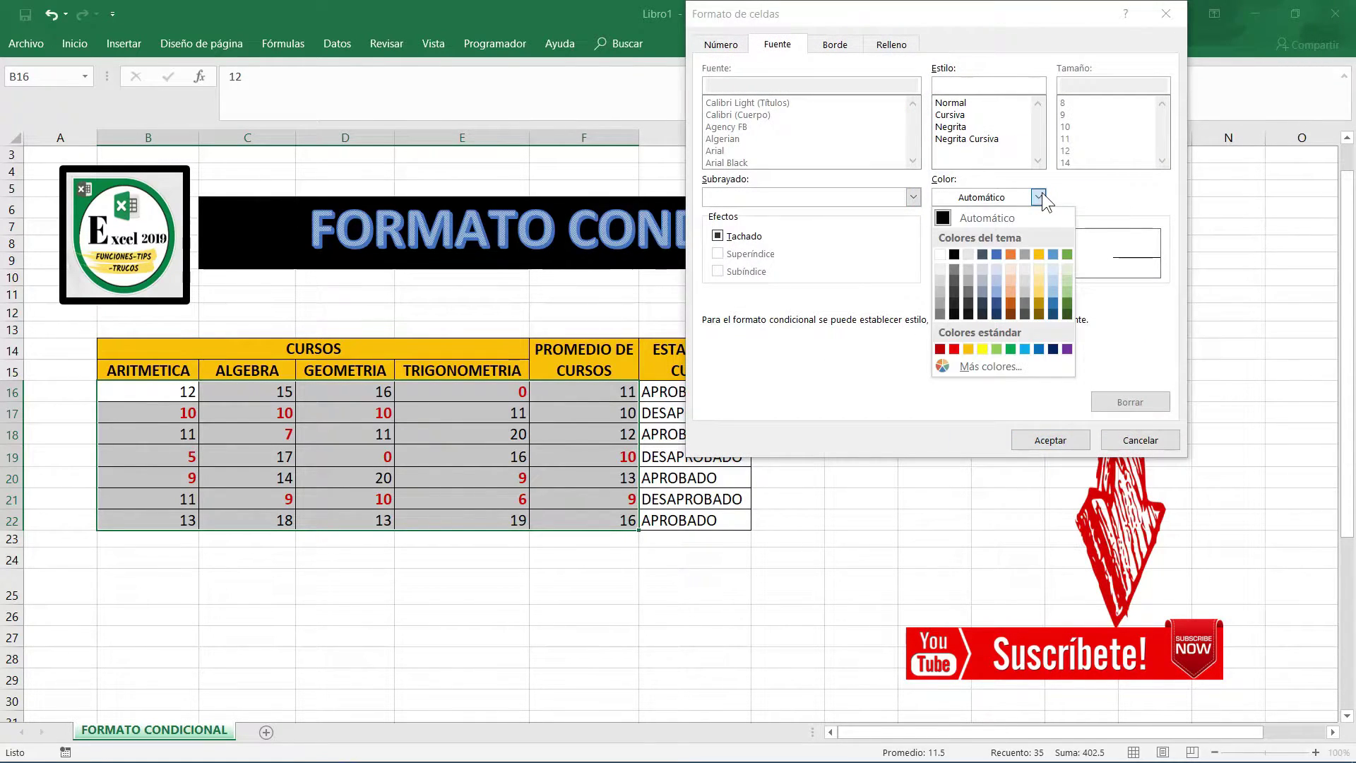
{"action": "left_click", "coordinate": [1038, 349]}
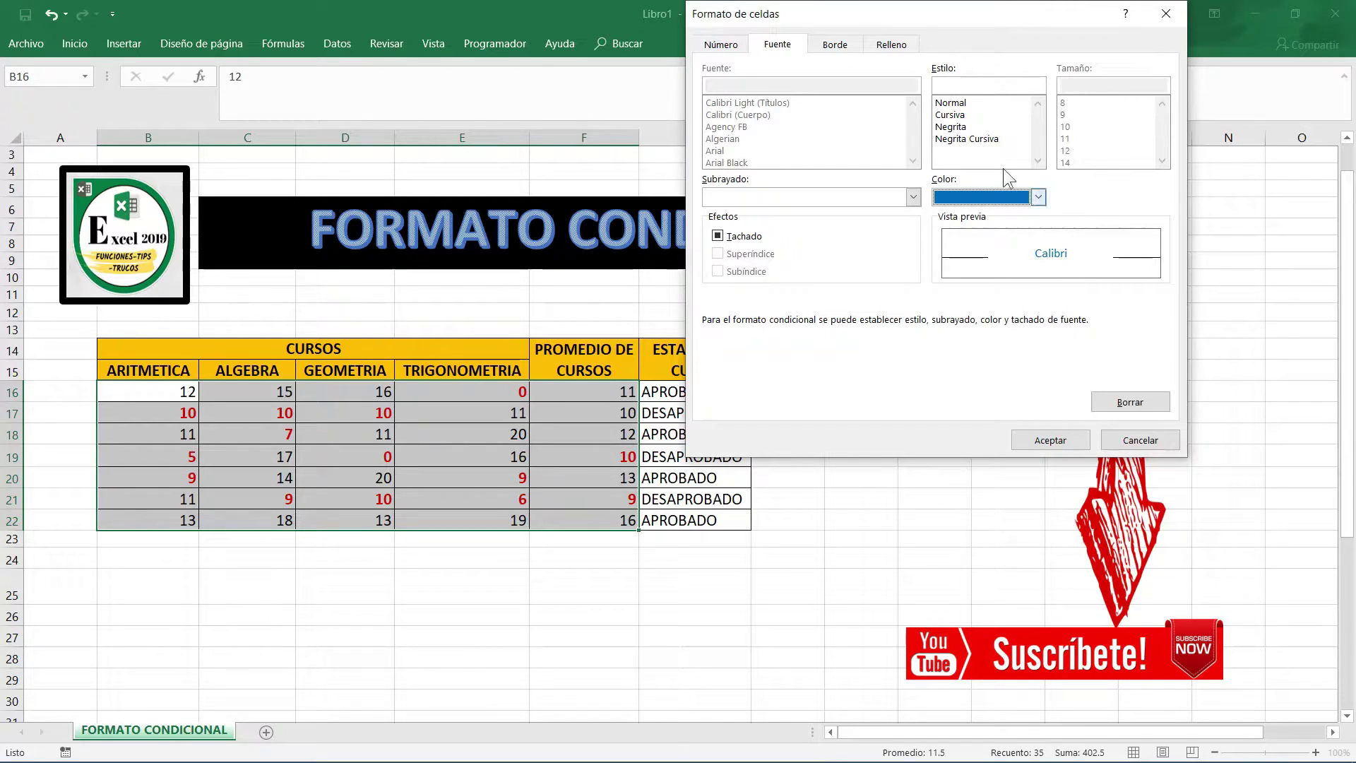
{"action": "left_click", "coordinate": [955, 130]}
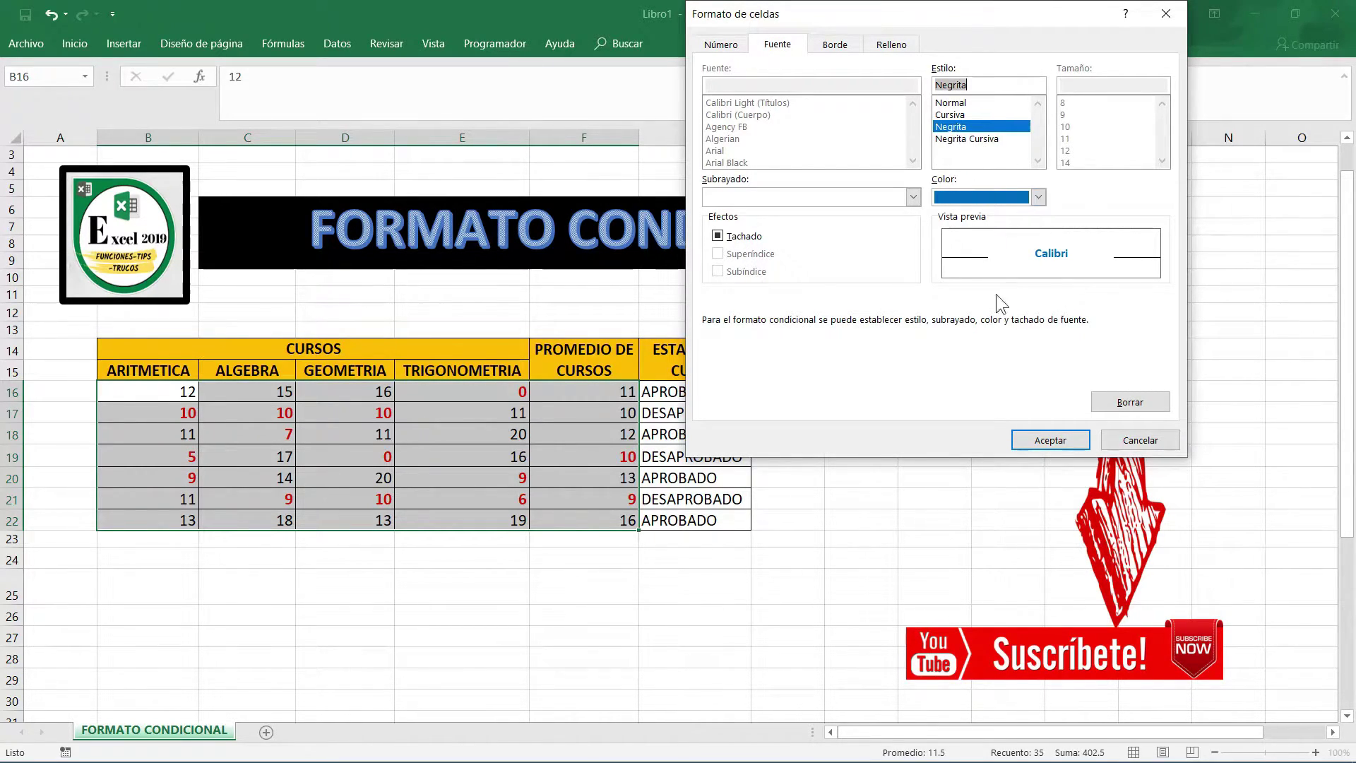
{"action": "left_click", "coordinate": [1042, 440]}
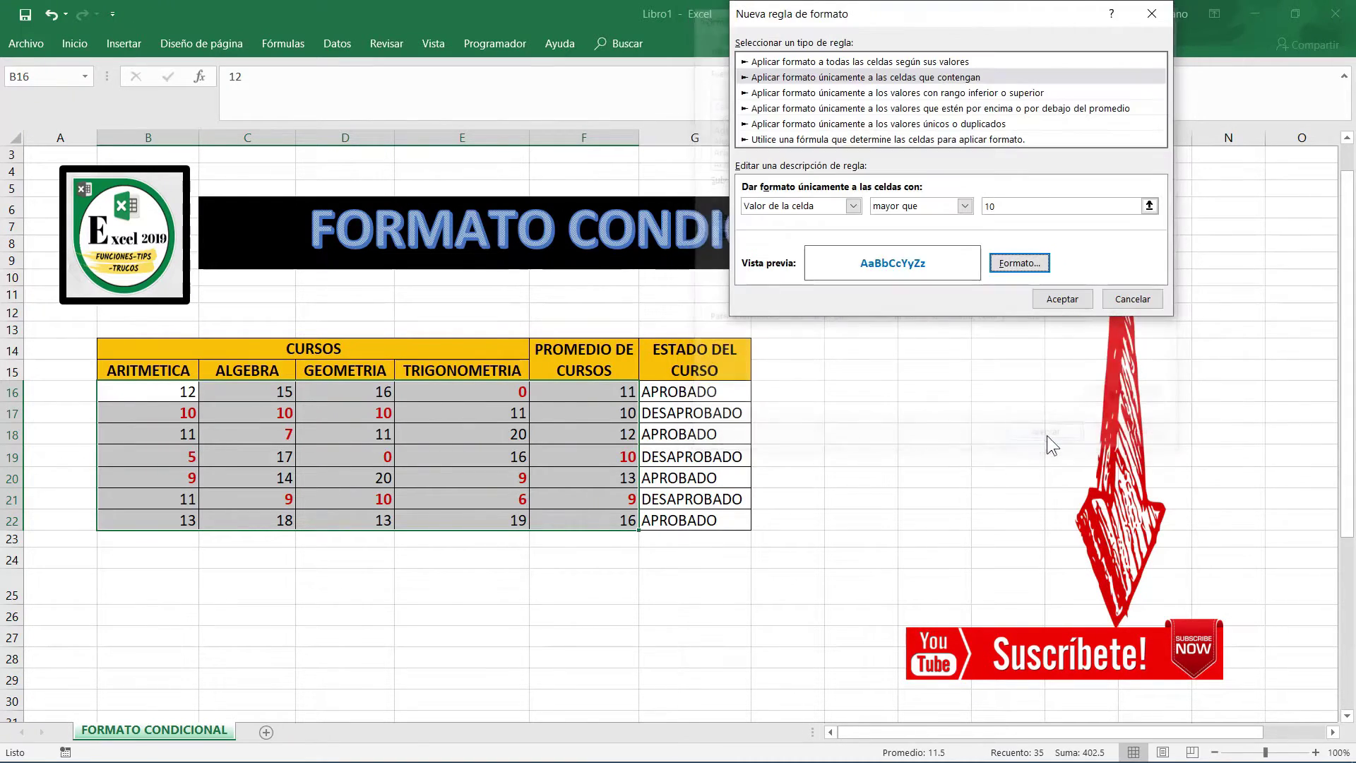
- Confirm and apply the >10 rule, close the manager, and reselect B16:F22
{"action": "left_click", "coordinate": [1062, 299]}
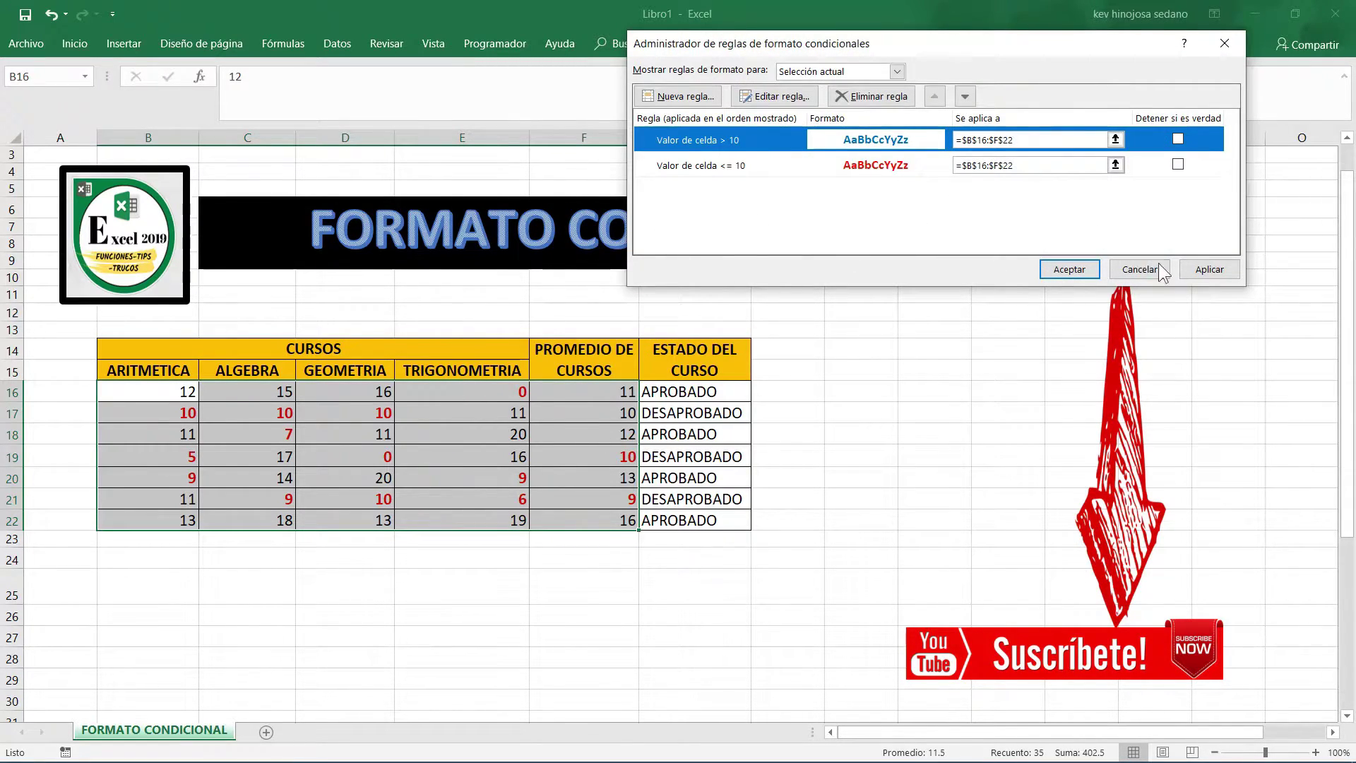
{"action": "left_click", "coordinate": [1211, 270]}
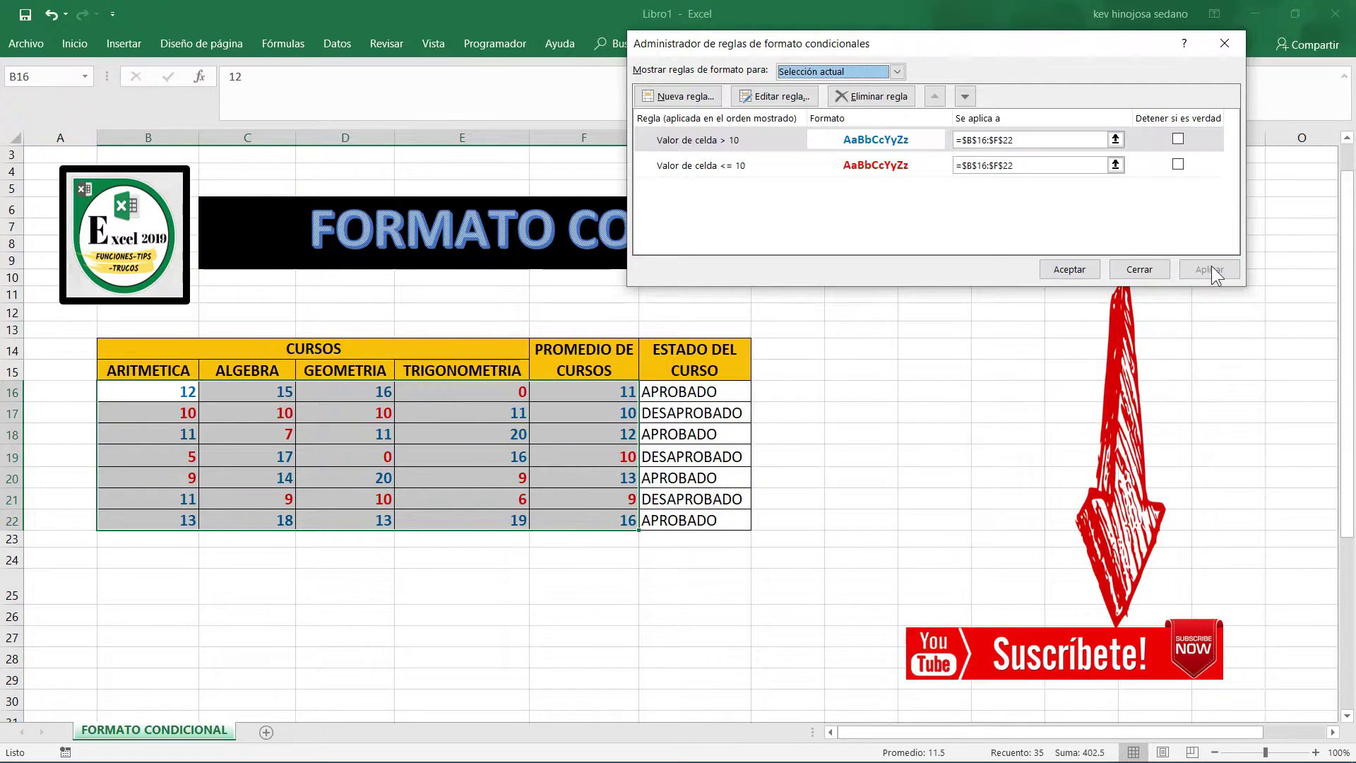
{"action": "left_click", "coordinate": [1069, 269]}
{"action": "left_click", "coordinate": [858, 351]}
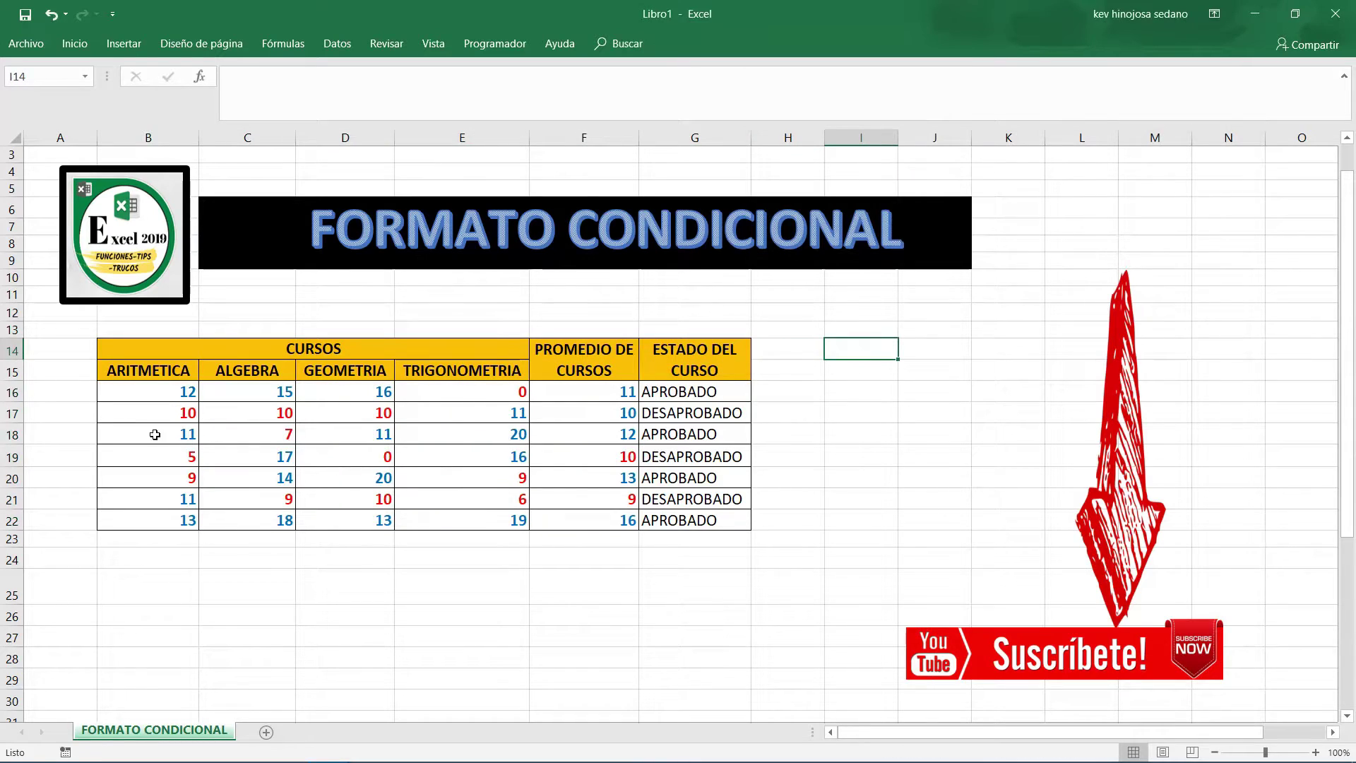
{"action": "left_click_drag", "start_coordinate": [178, 392], "coordinate": [610, 531]}
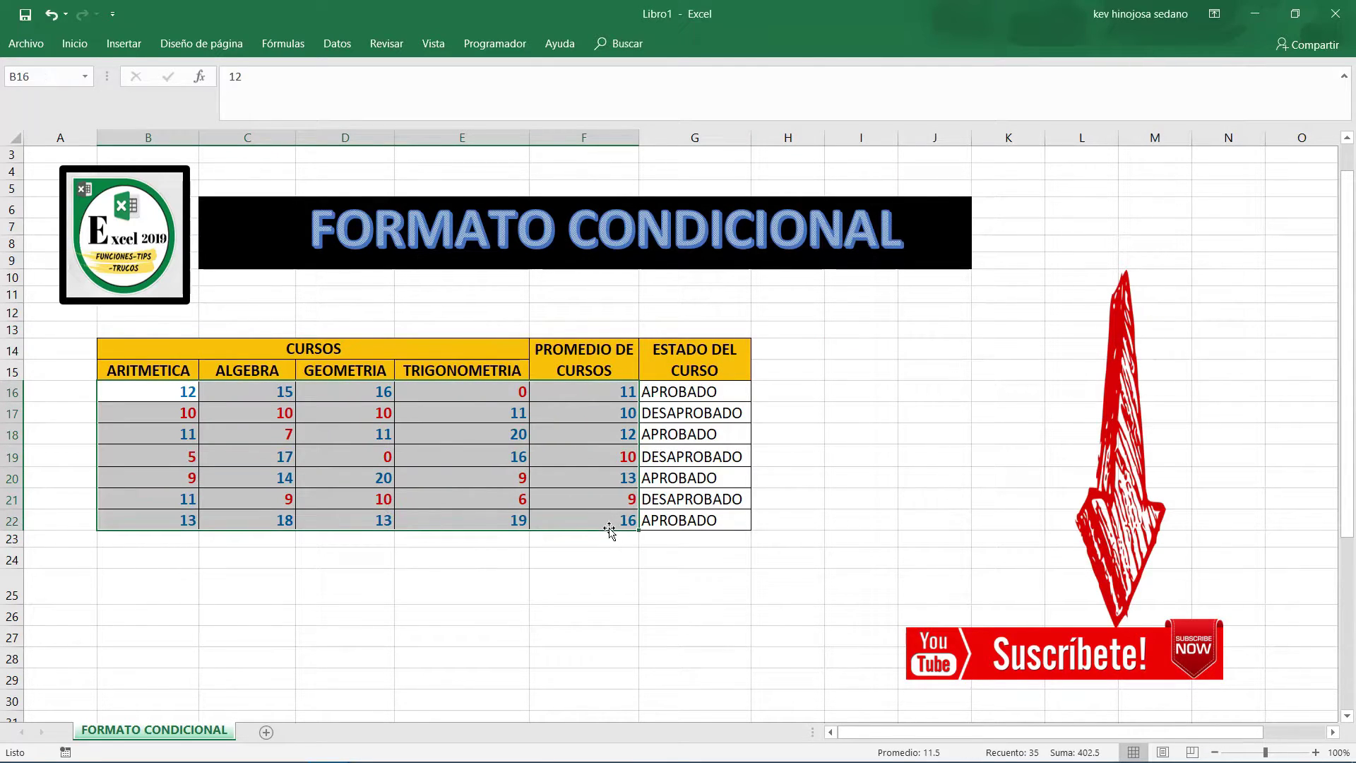
{"action": "left_click", "coordinate": [555, 579]}
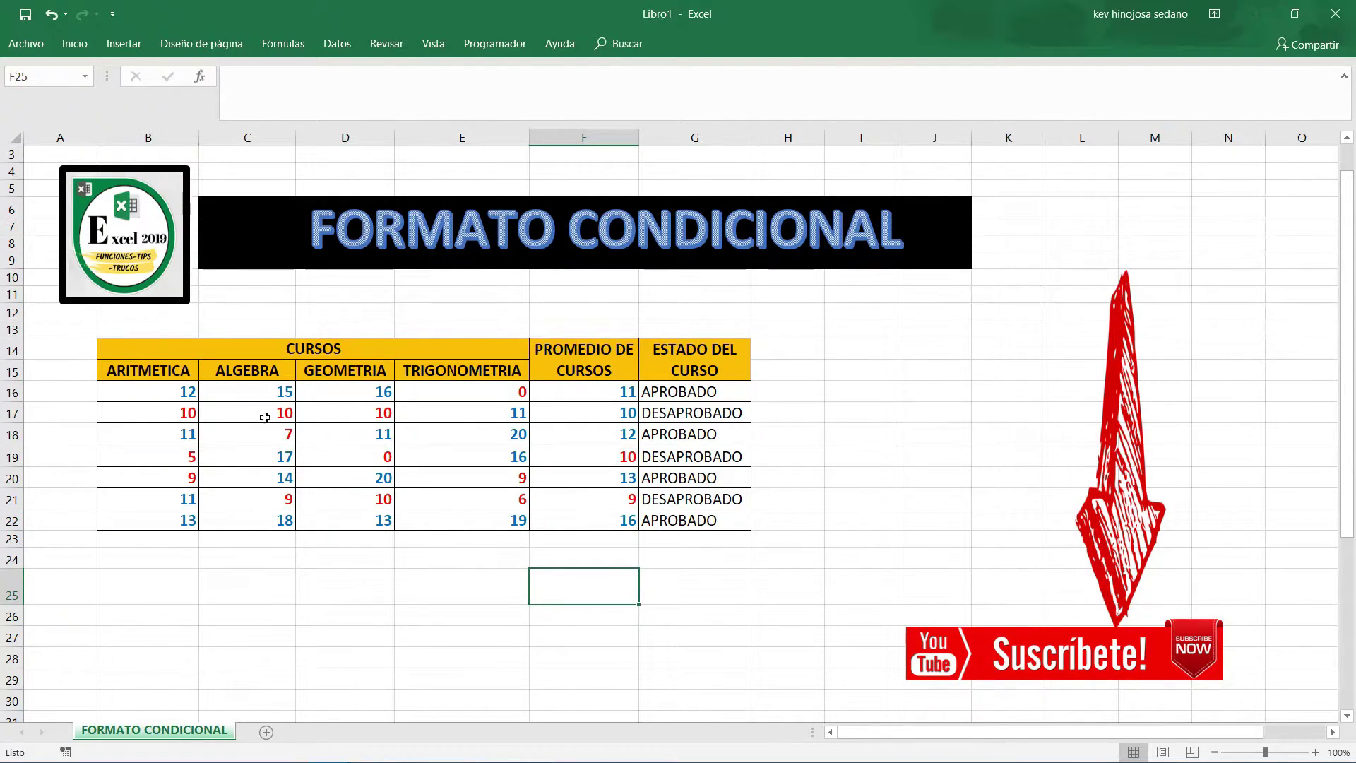
{"action": "left_click", "coordinate": [351, 413]}
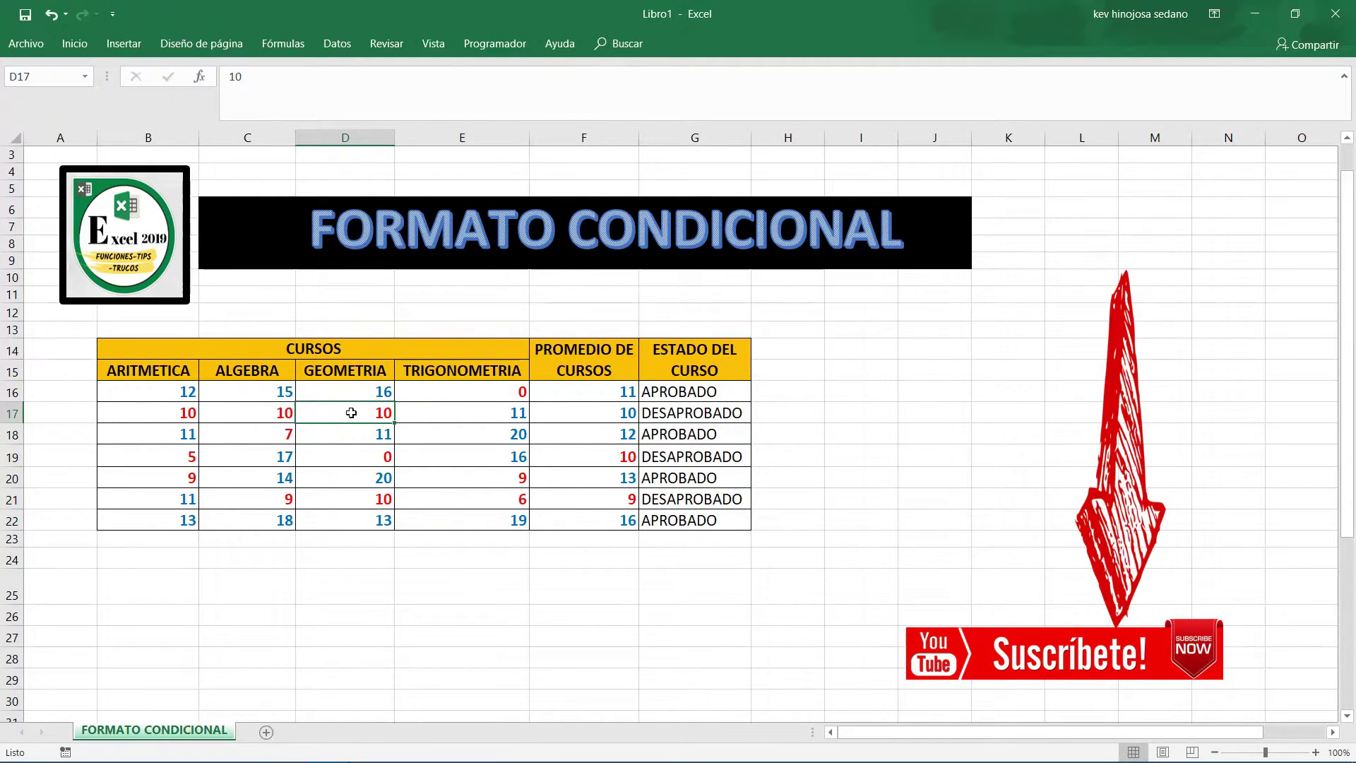
{"action": "type", "text": "20"}
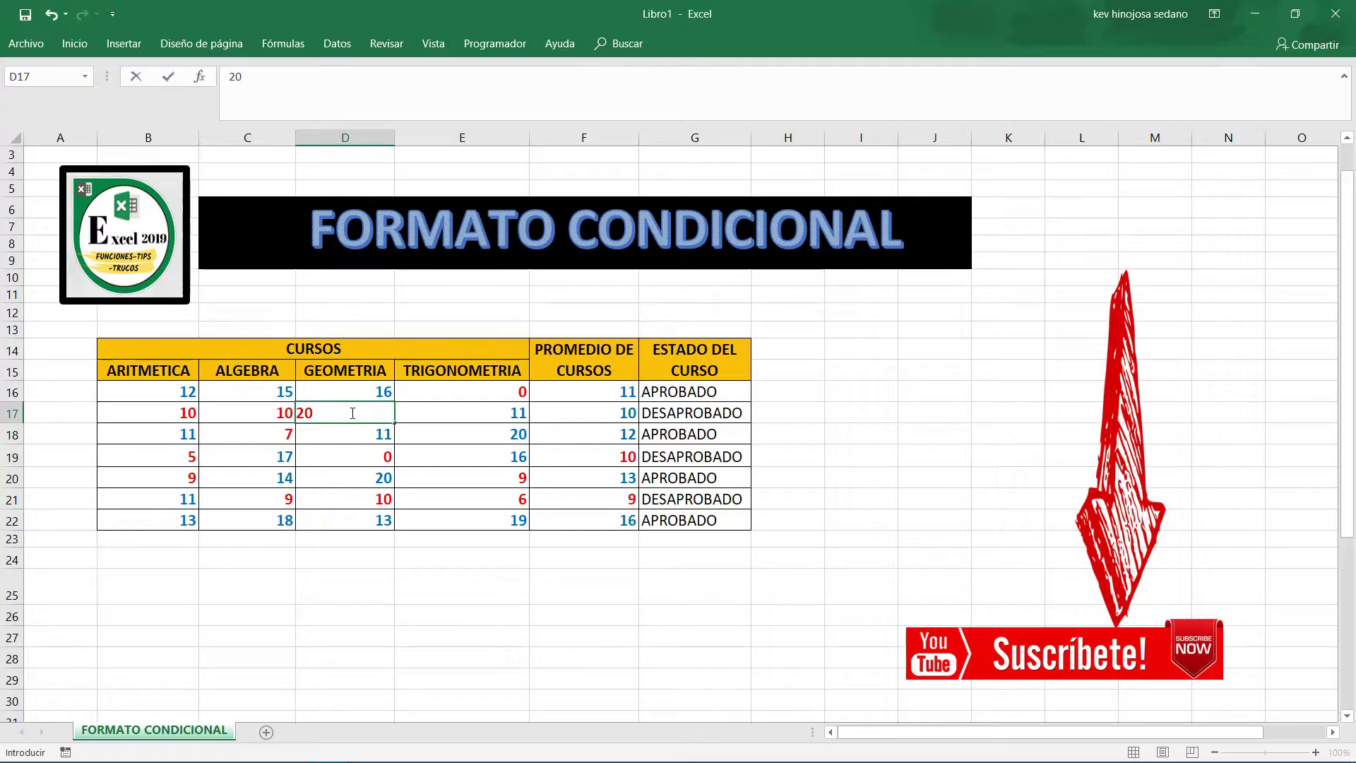
{"action": "key", "text": "Return"}
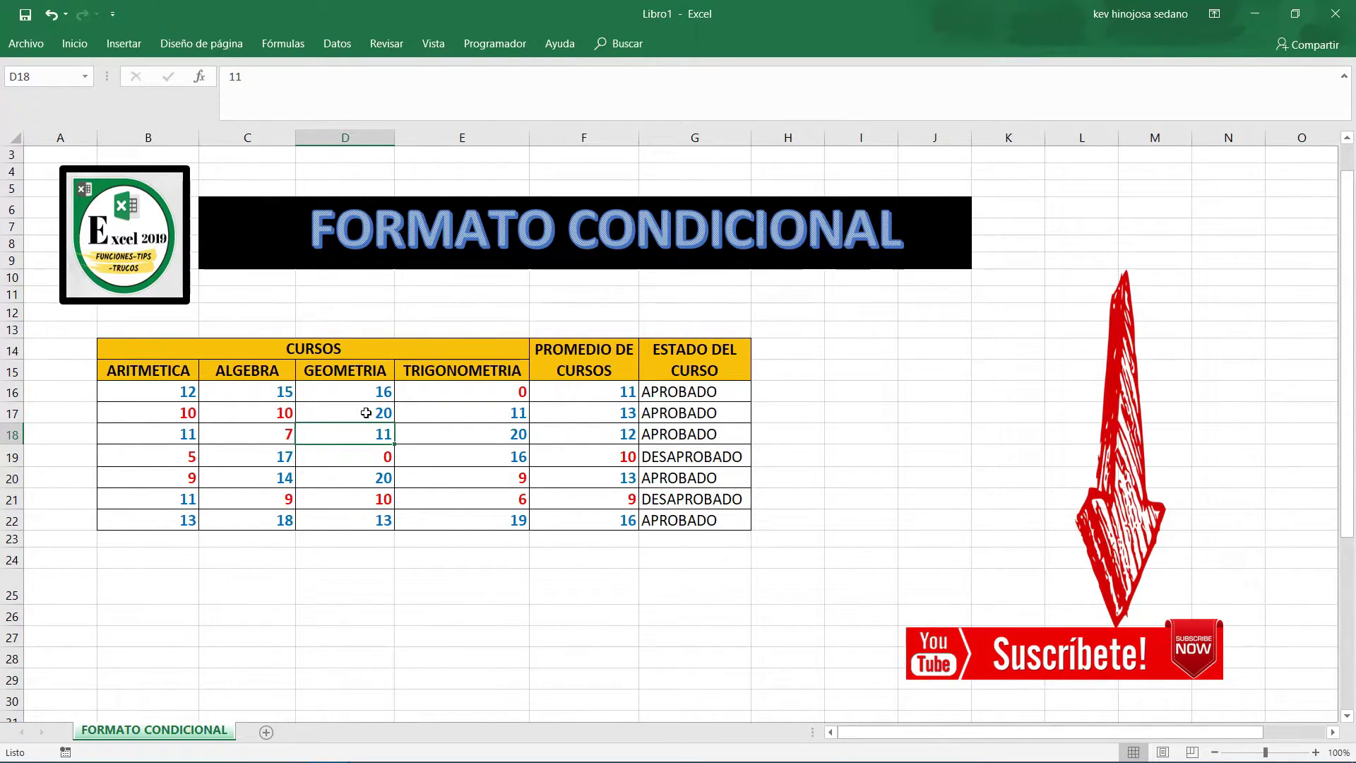
{"action": "left_click", "coordinate": [365, 413]}
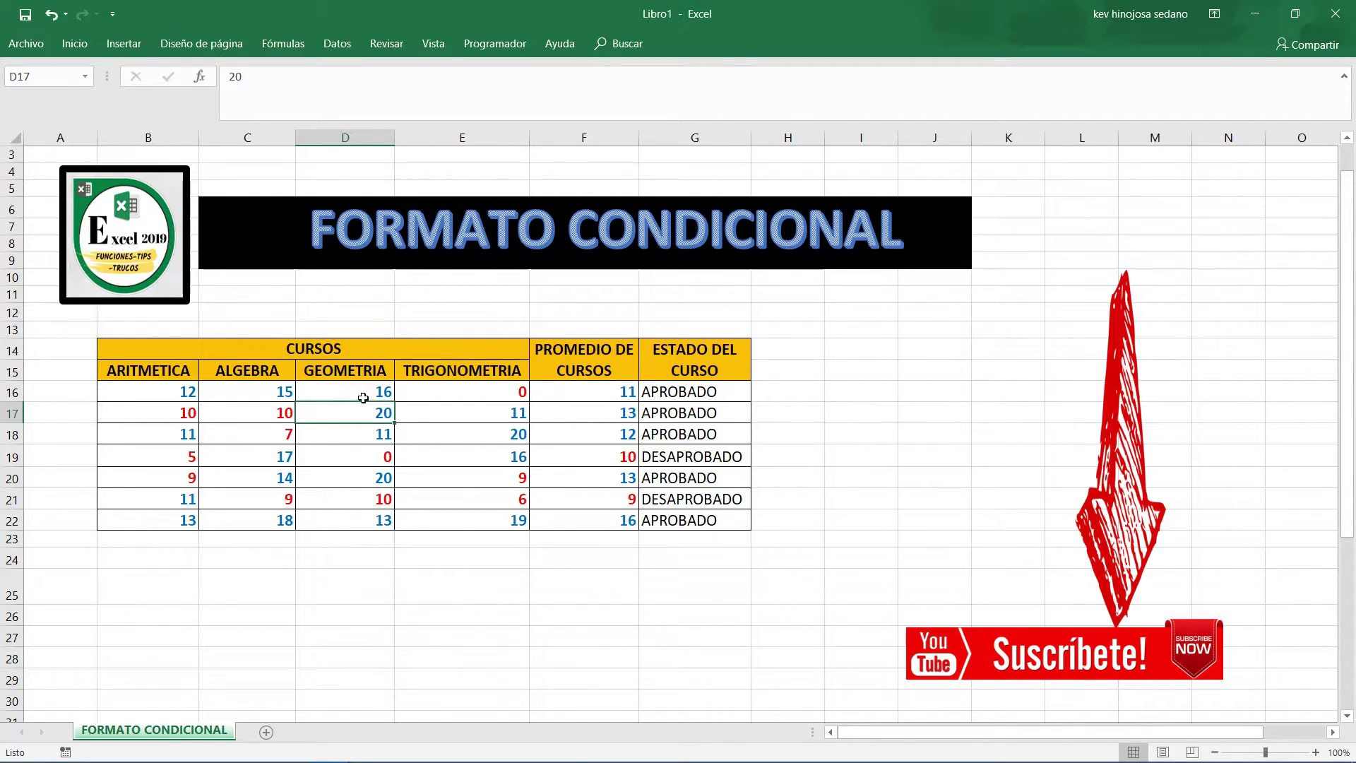
{"action": "left_click", "coordinate": [672, 392]}
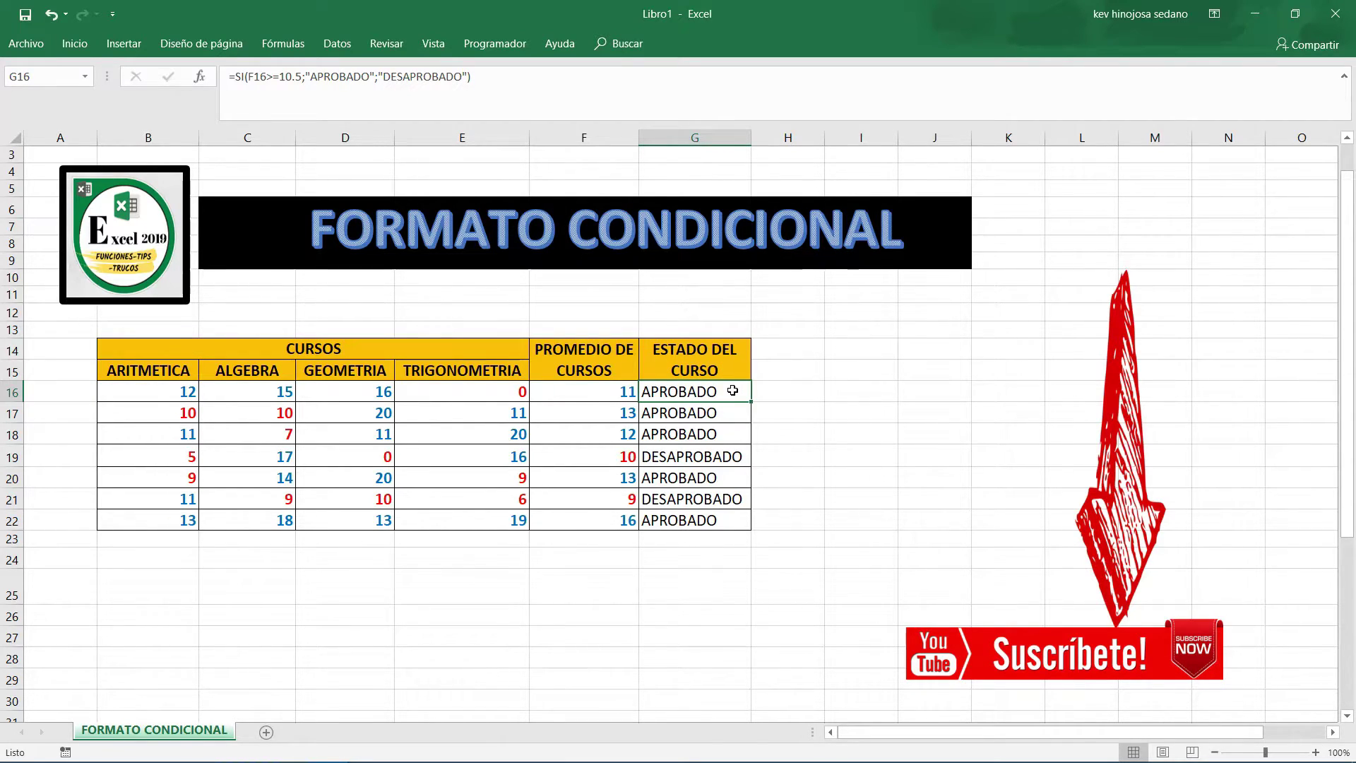
- Select the status cells G16:G22 and open the Conditional Formatting Rules Manager
{"action": "left_click_drag", "start_coordinate": [732, 390], "coordinate": [728, 528]}
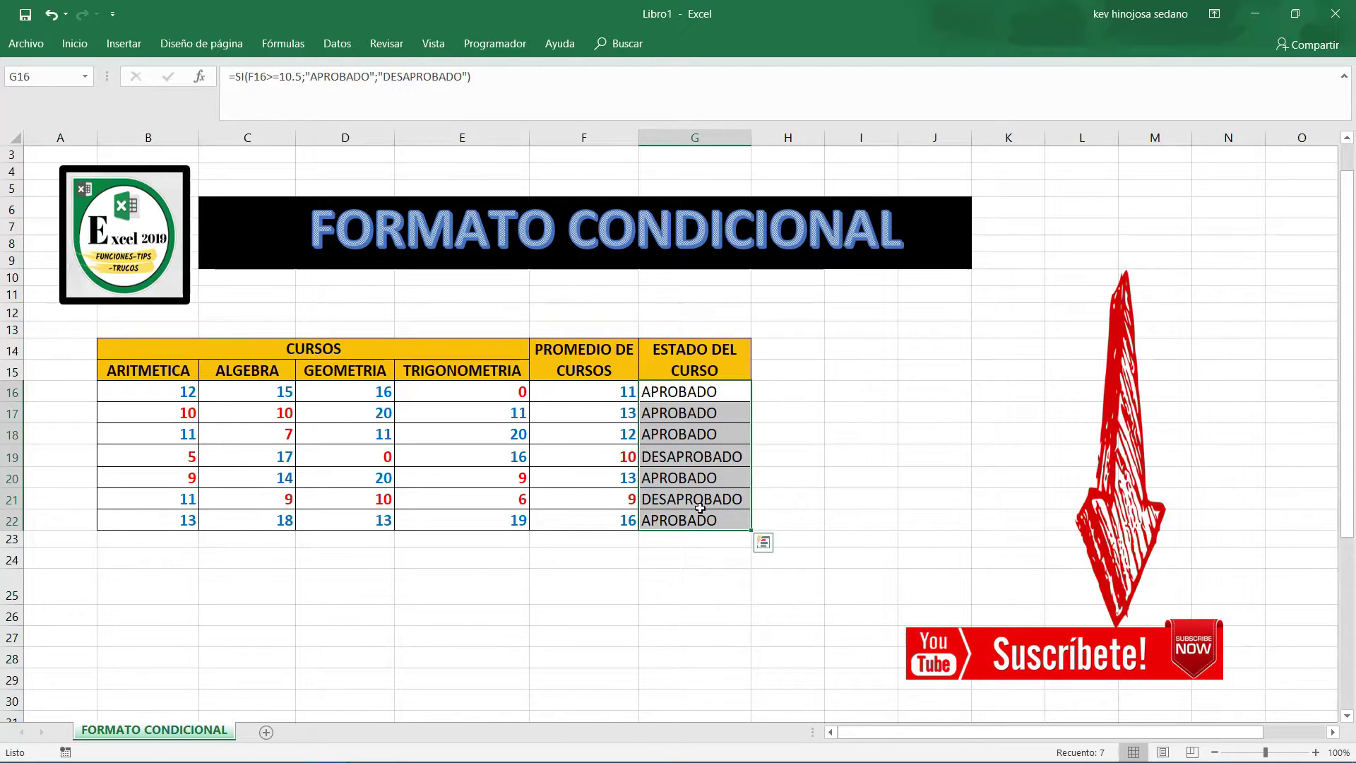
{"action": "left_click", "coordinate": [81, 43]}
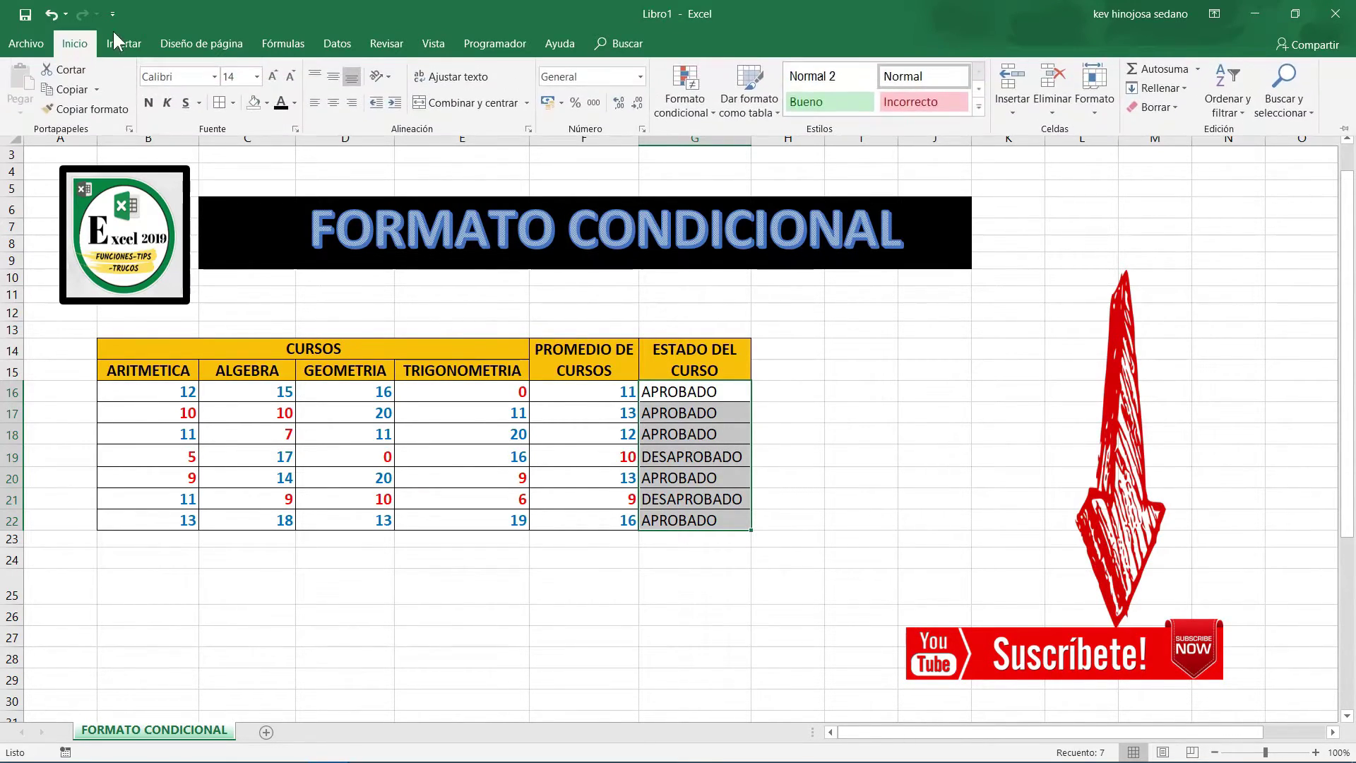
{"action": "left_click", "coordinate": [671, 79]}
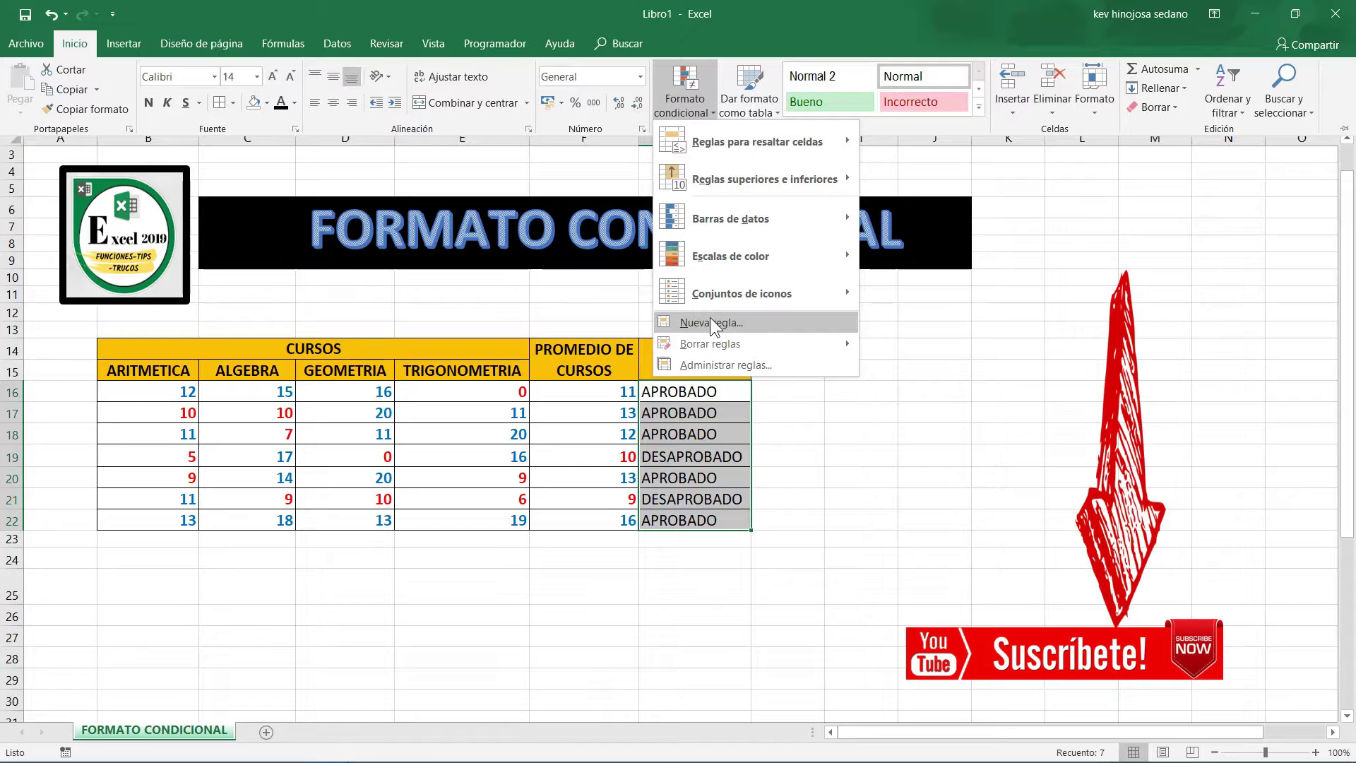
{"action": "left_click", "coordinate": [736, 365]}
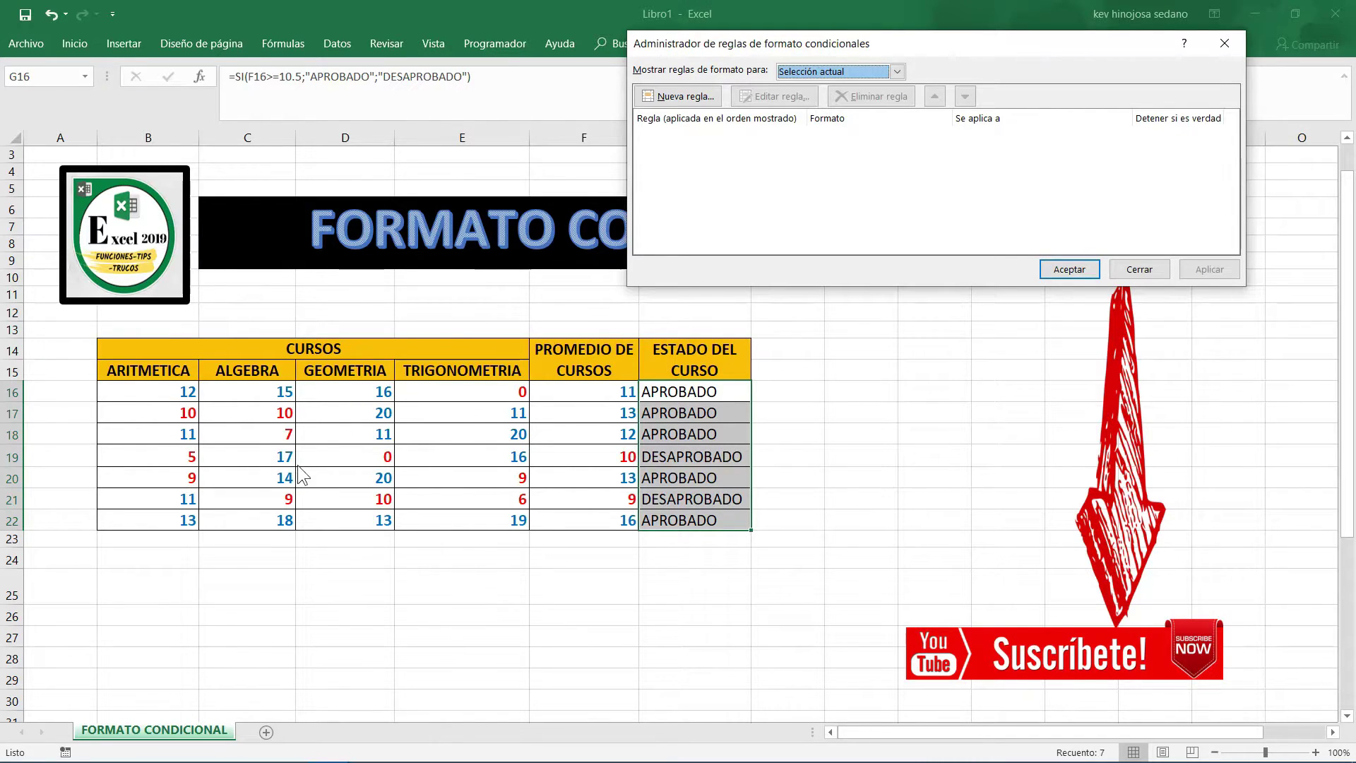
- Create a new rule for cell value equal to APROBADO and open its font colour options
{"action": "left_click", "coordinate": [682, 104]}
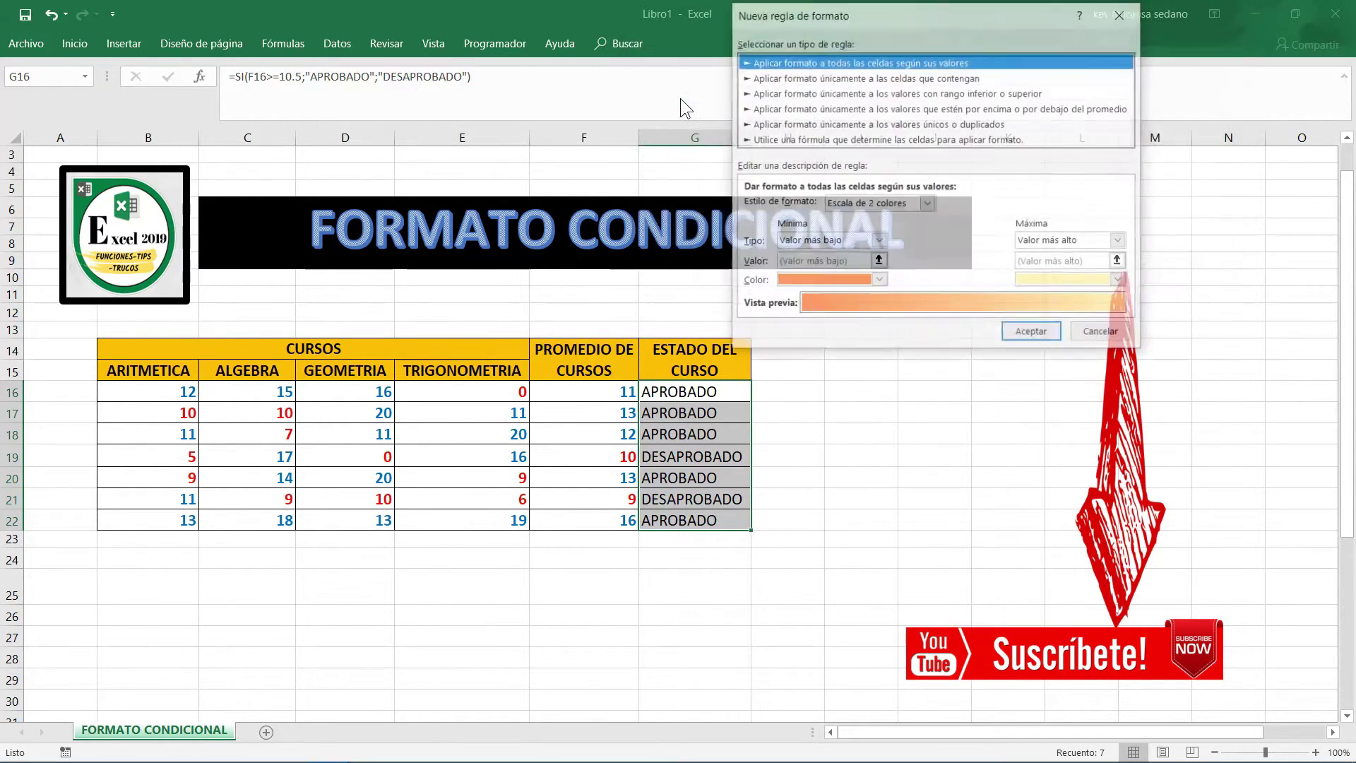
{"action": "left_click", "coordinate": [771, 77]}
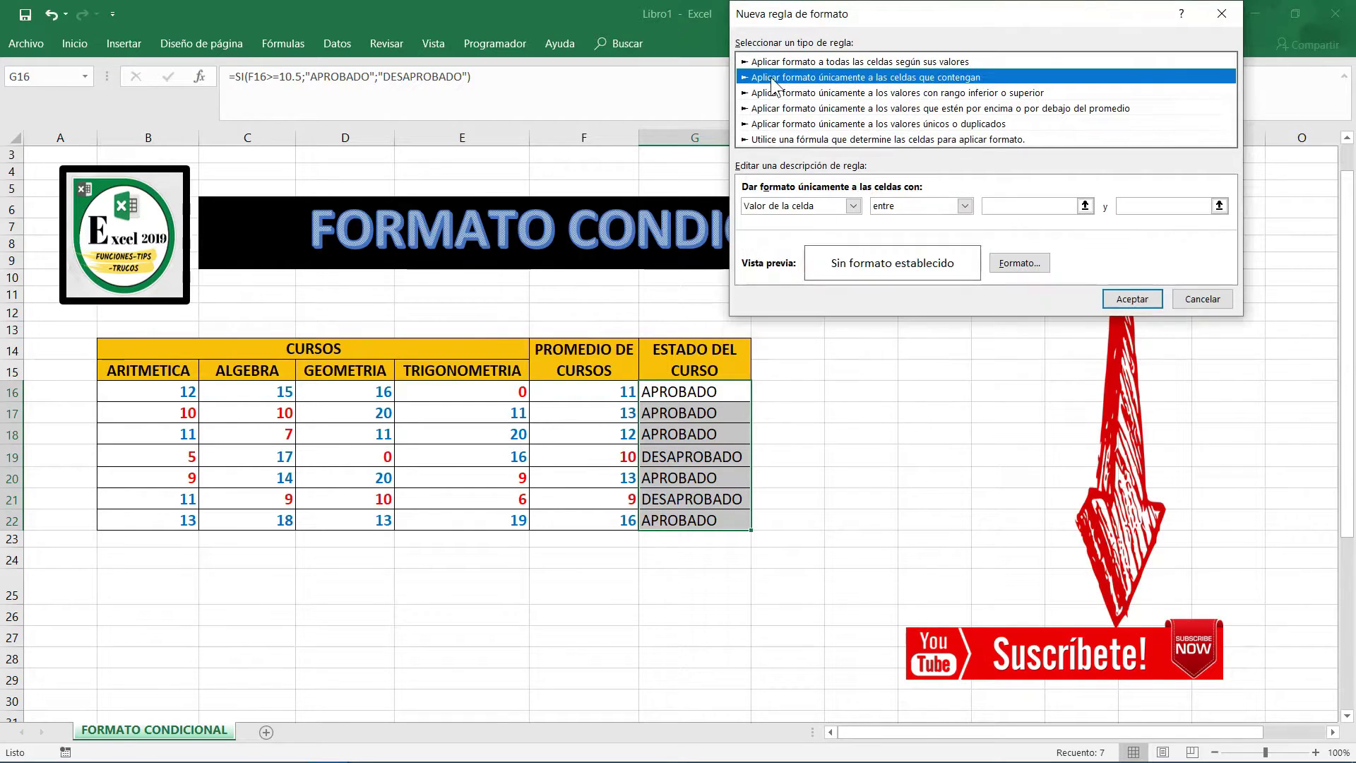
{"action": "left_click", "coordinate": [847, 206]}
{"action": "left_click", "coordinate": [812, 217]}
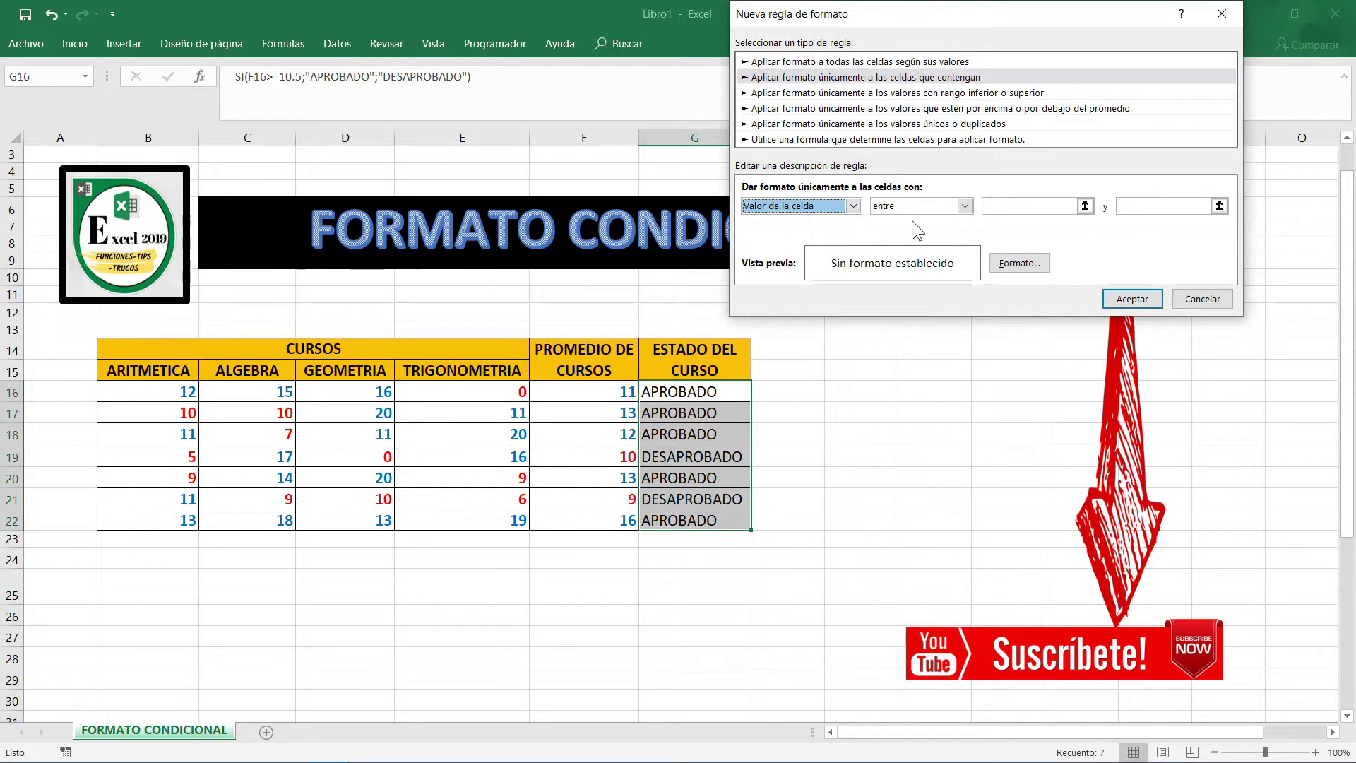
{"action": "left_click", "coordinate": [929, 208]}
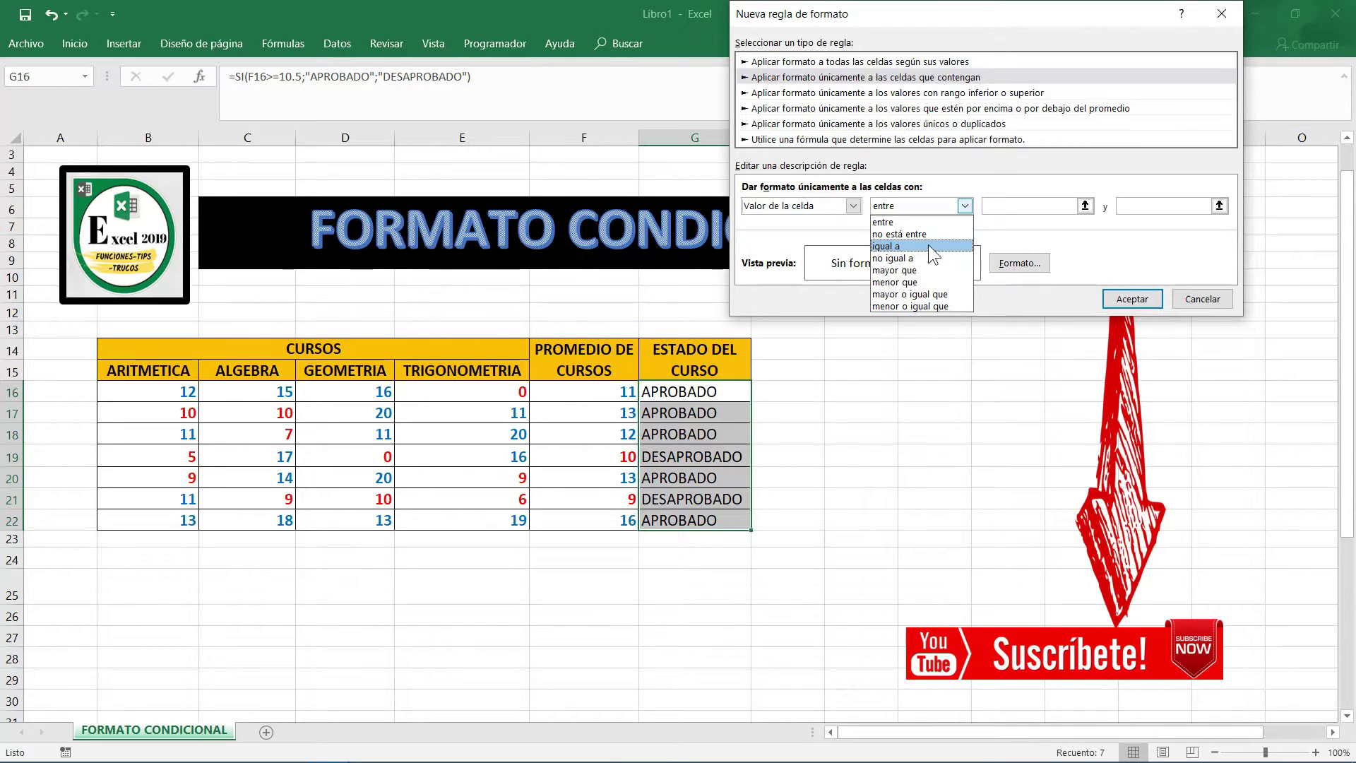
{"action": "left_click", "coordinate": [904, 243]}
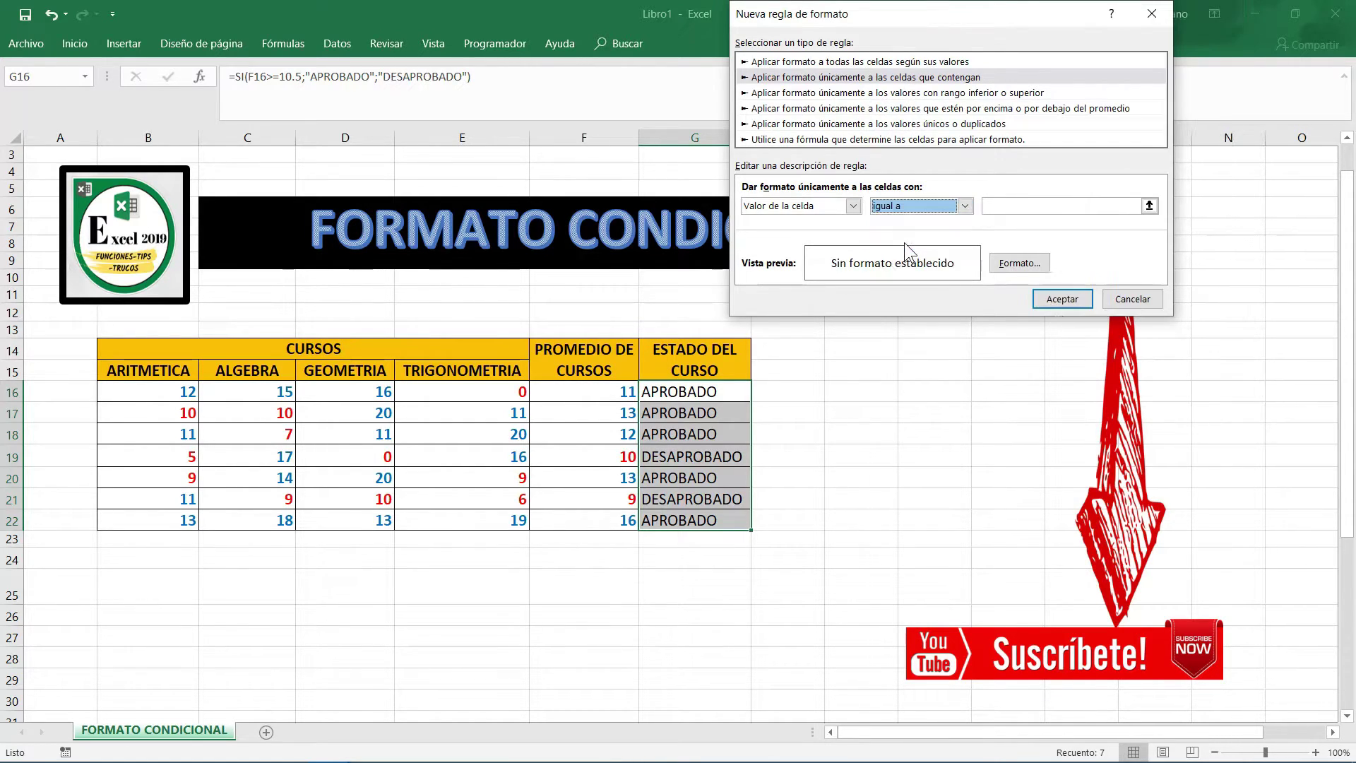
{"action": "left_click", "coordinate": [991, 205]}
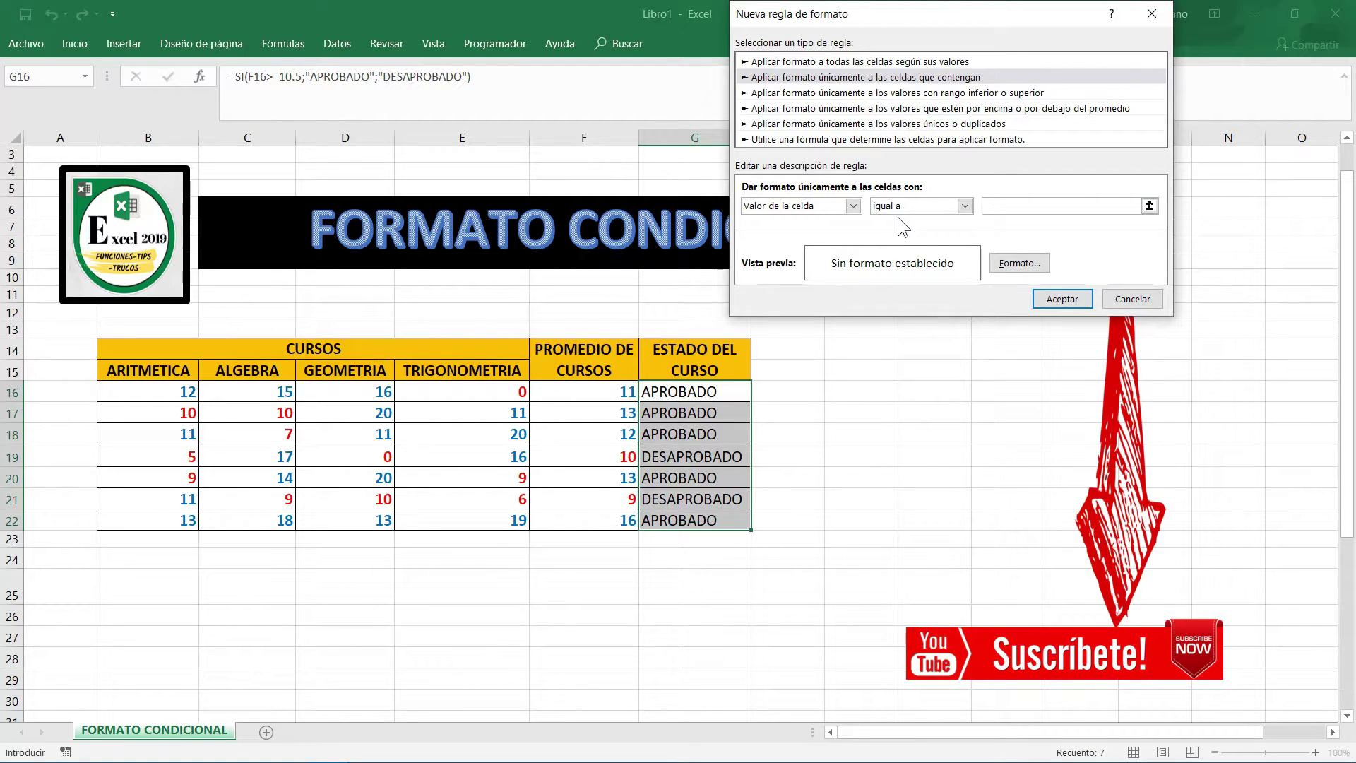
{"action": "type", "text": "AP"}
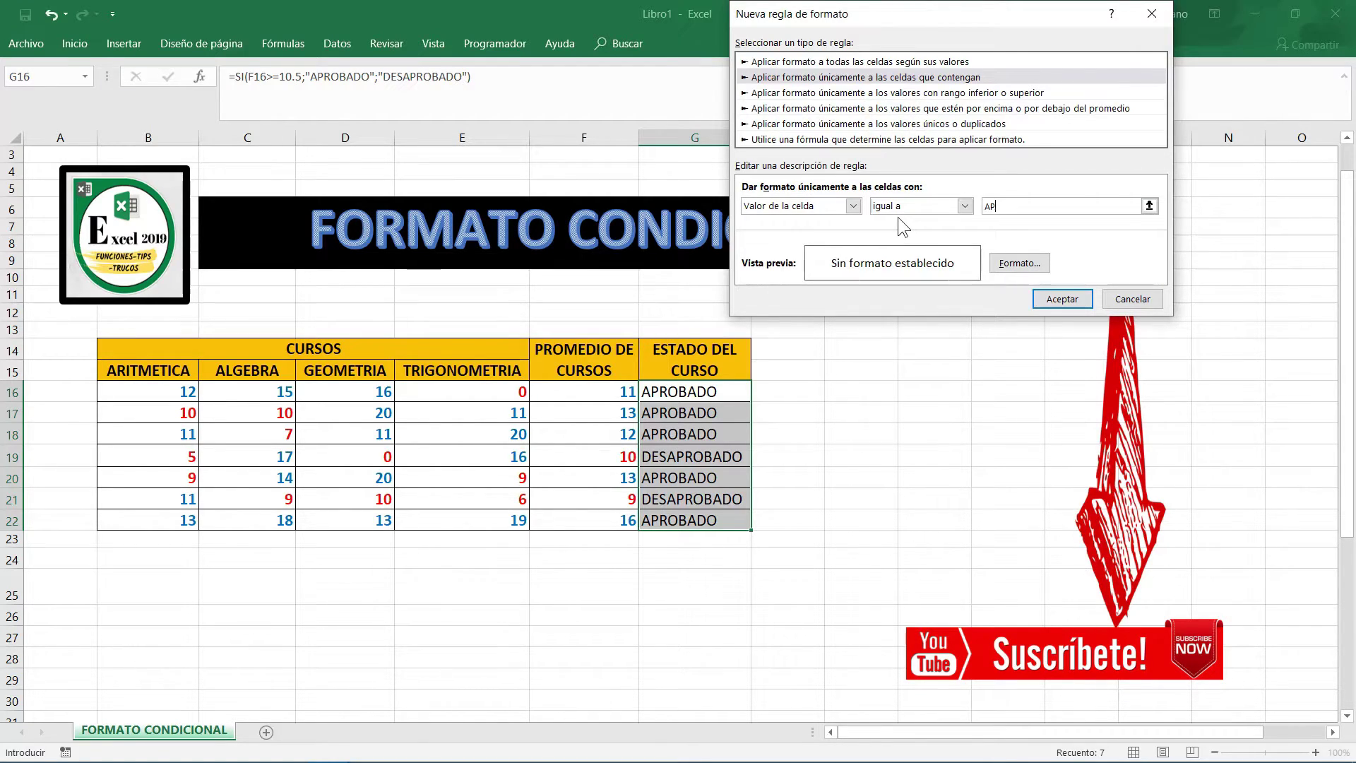
{"action": "type", "text": "ROBADO"}
{"action": "left_click", "coordinate": [1031, 263]}
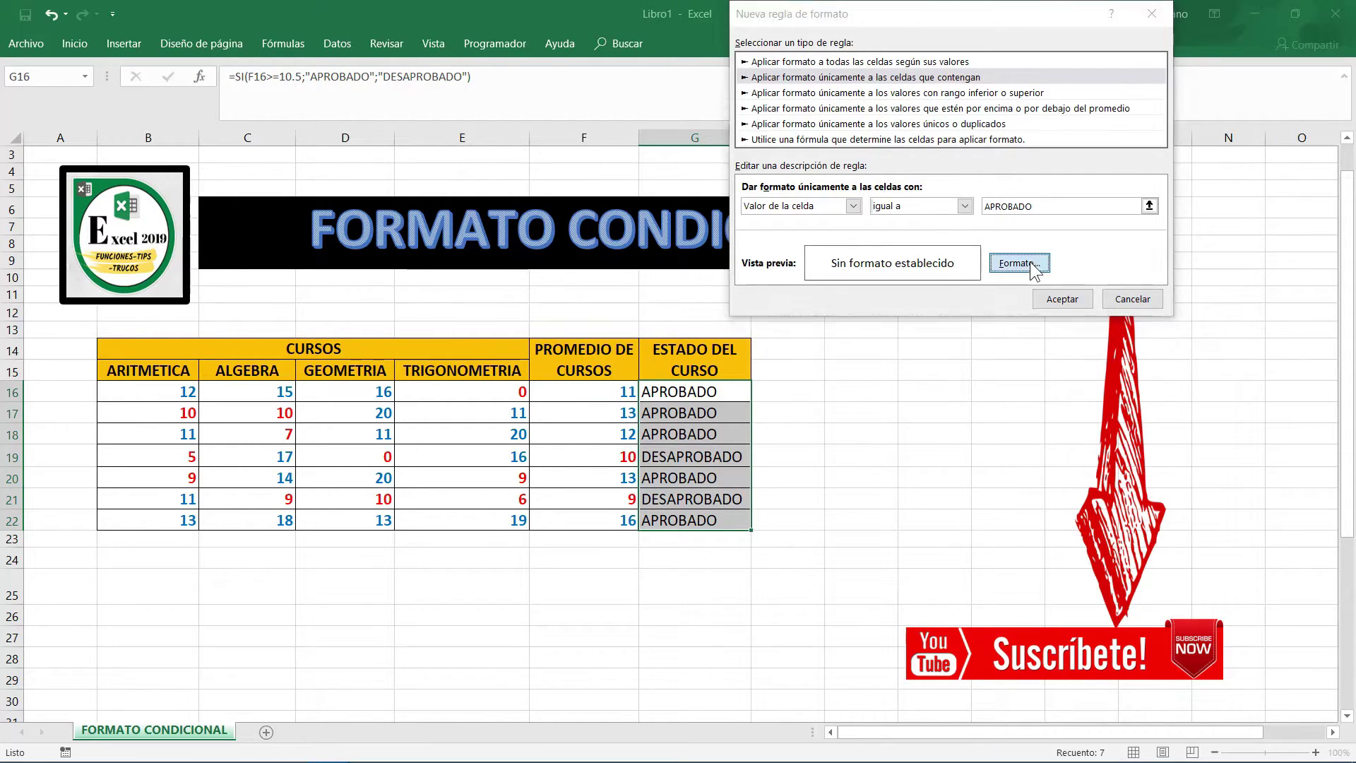
{"action": "left_click", "coordinate": [1042, 200]}
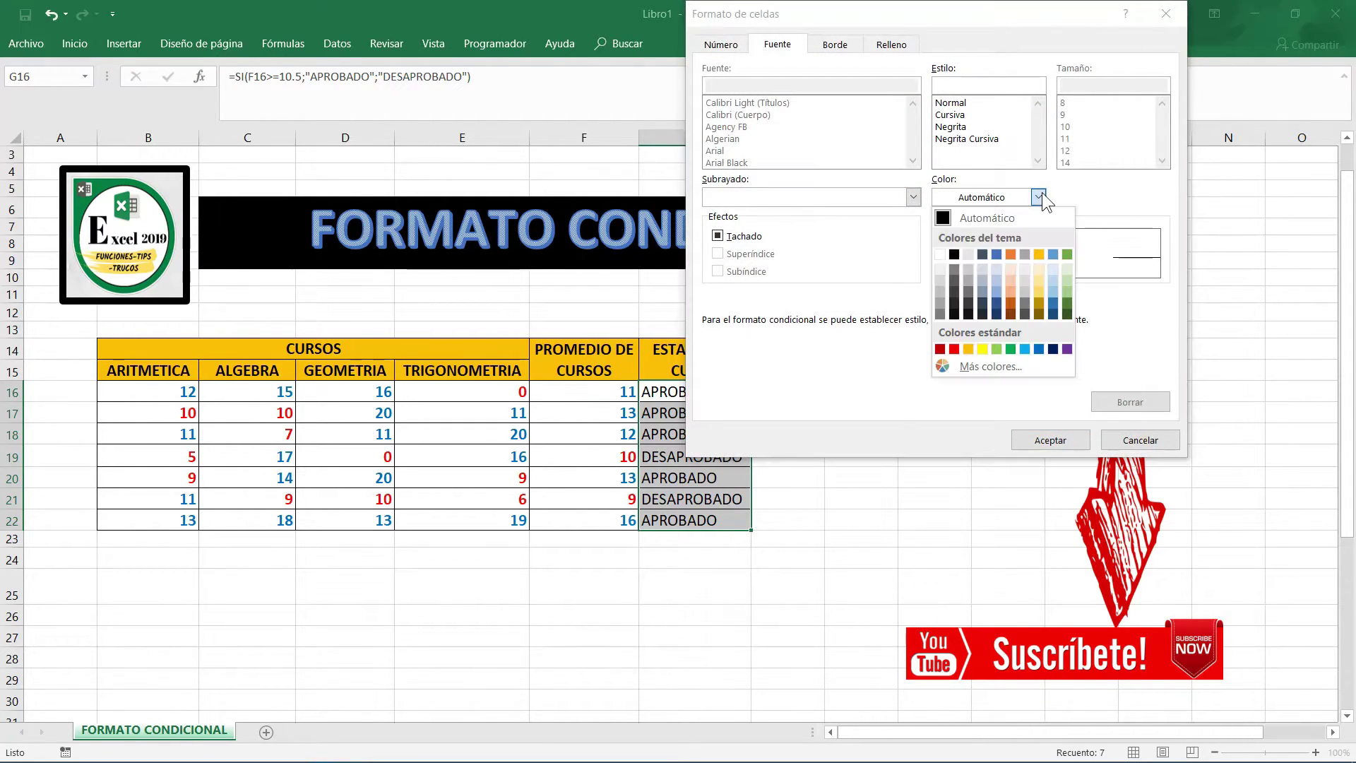
- Give the APROBADO rule a bold blue font, confirm it, and apply it to G16:G22
{"action": "left_click", "coordinate": [1039, 349]}
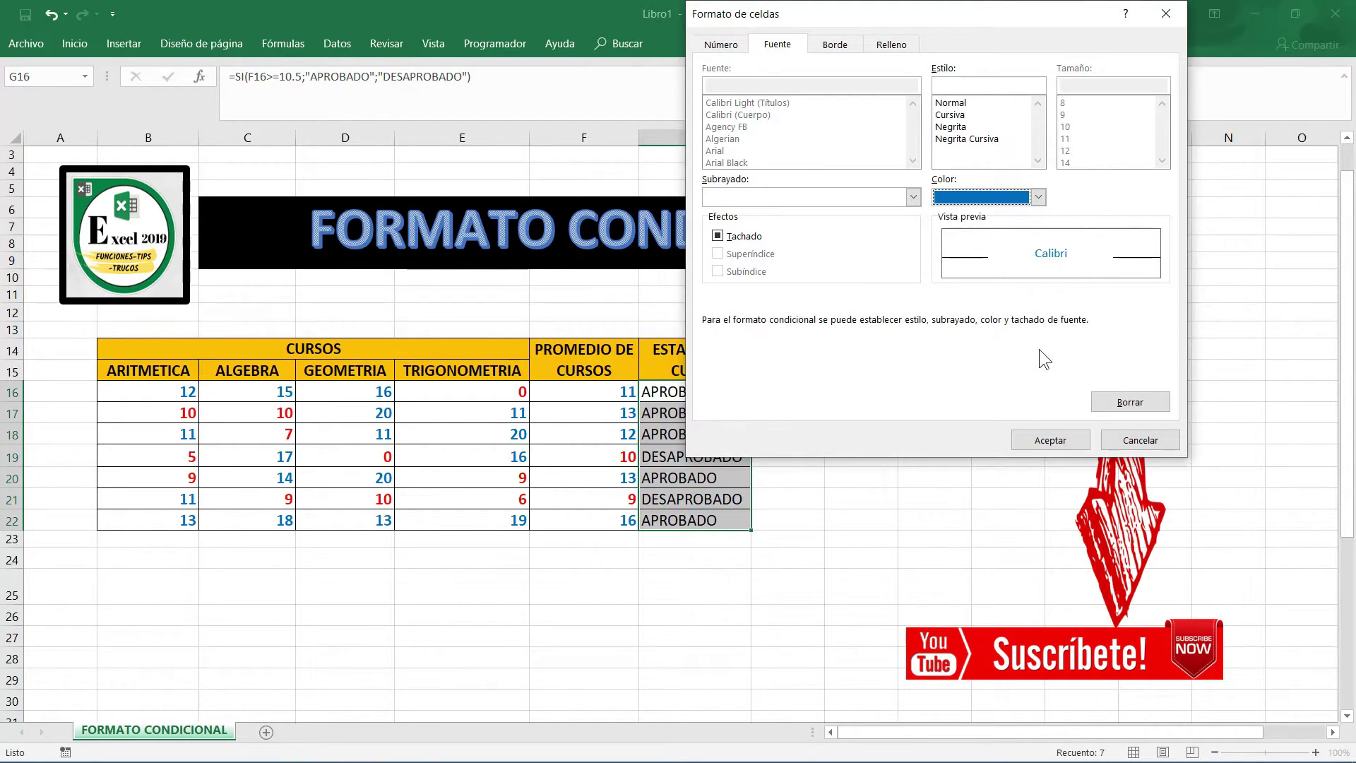
{"action": "left_click", "coordinate": [951, 127]}
{"action": "left_click", "coordinate": [1051, 440]}
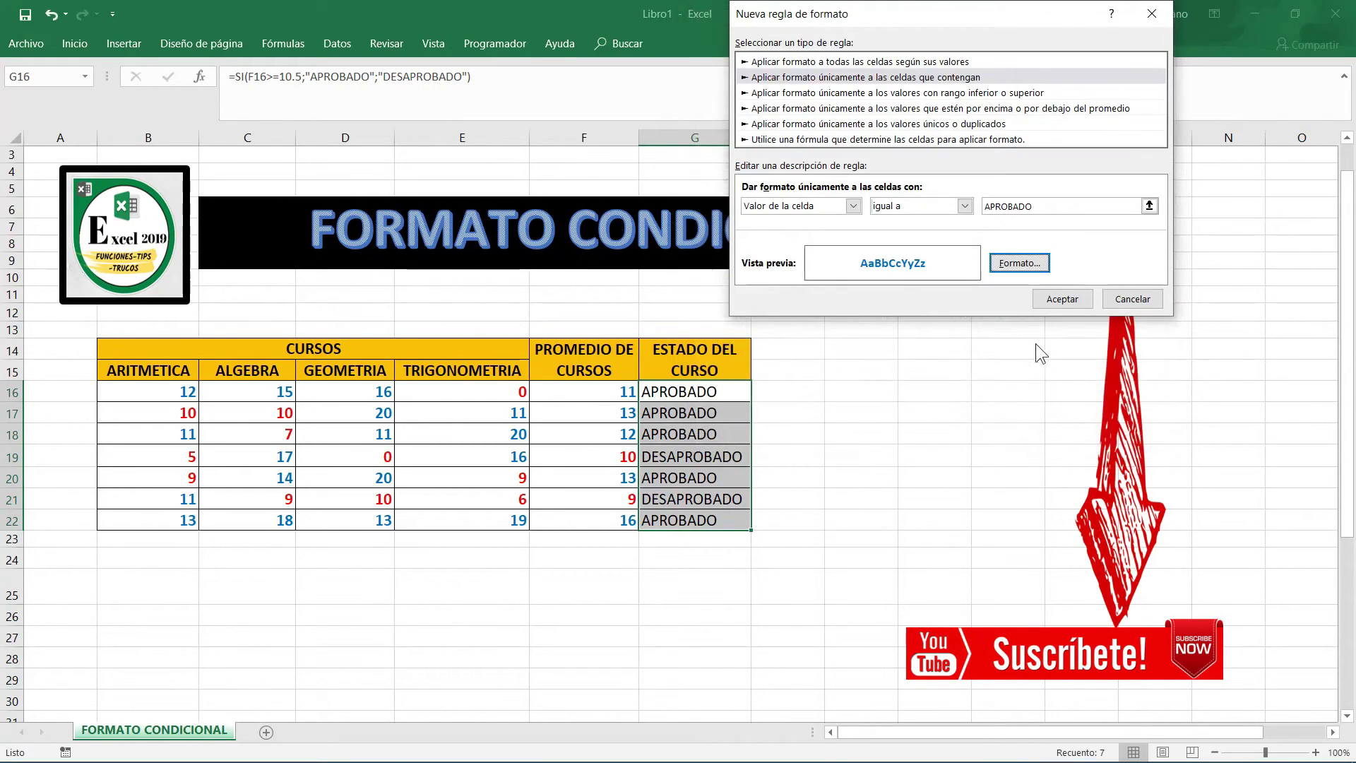
{"action": "left_click", "coordinate": [1057, 298]}
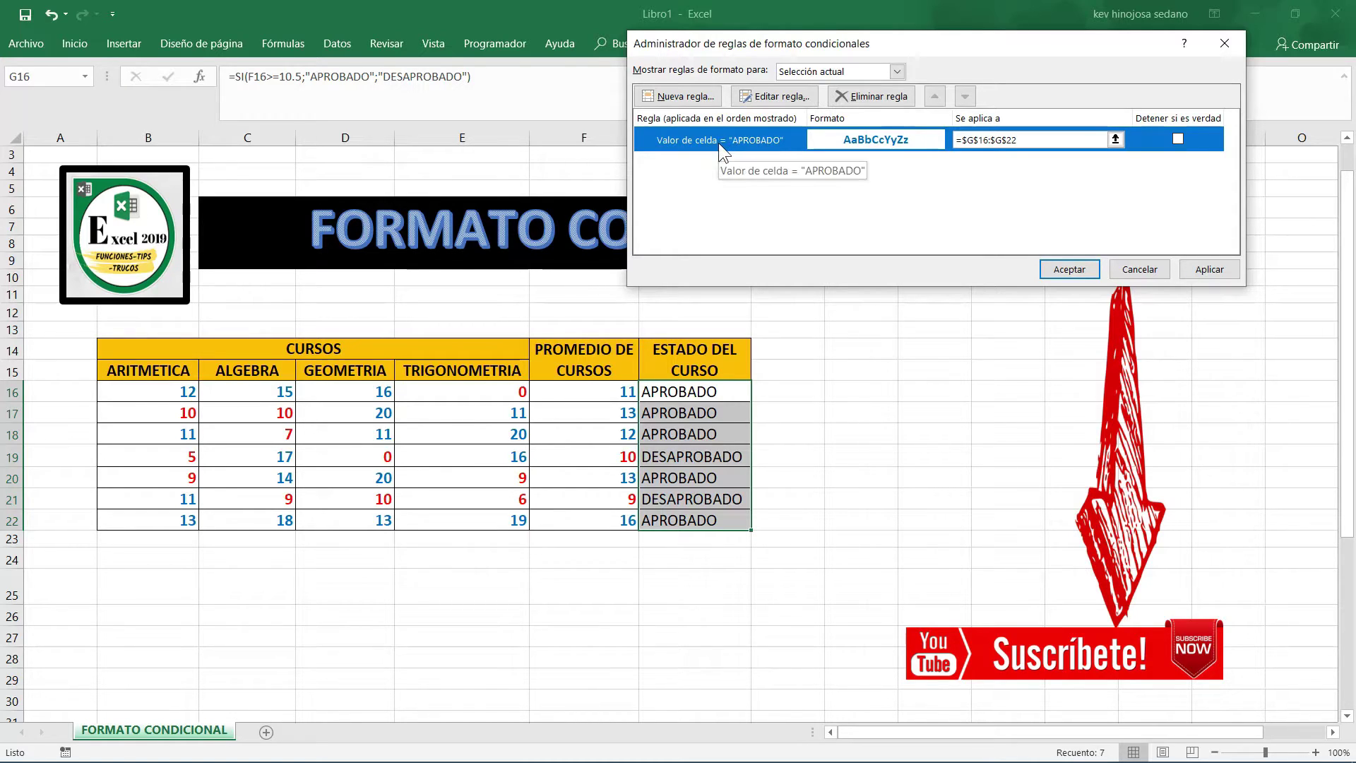
{"action": "left_click", "coordinate": [1222, 270]}
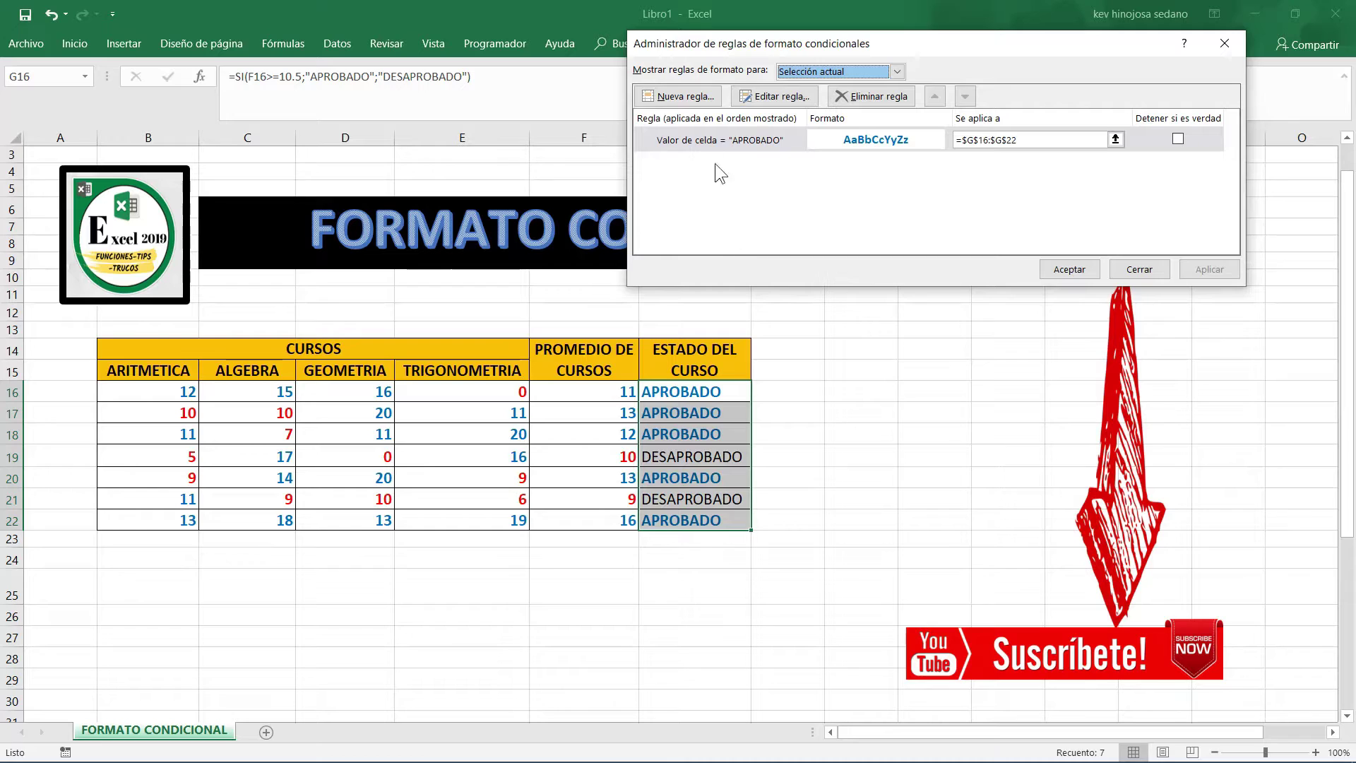
- Create a new cell-value rule for the status column equal to 'DESAPROBADO'
{"action": "left_click", "coordinate": [684, 97]}
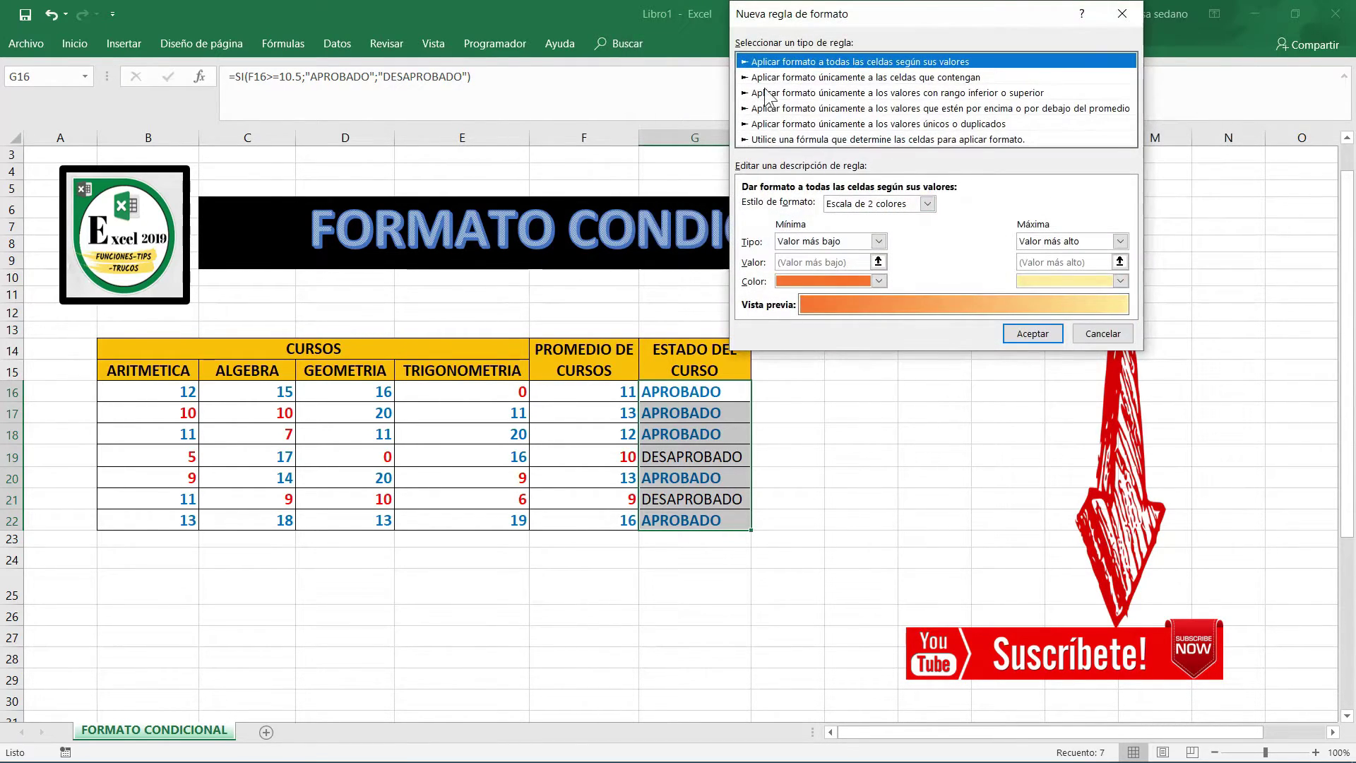
{"action": "left_click", "coordinate": [811, 77]}
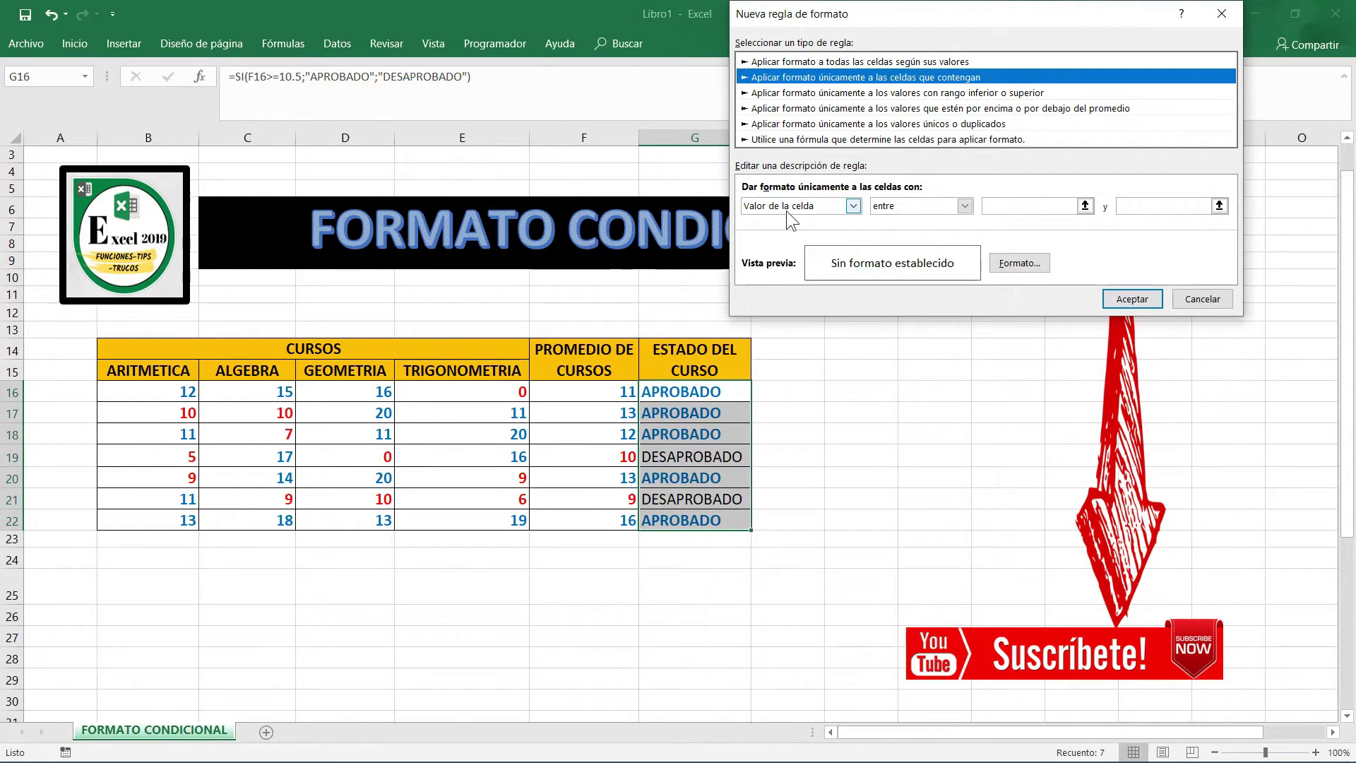
{"action": "left_click", "coordinate": [969, 211]}
{"action": "left_click", "coordinate": [908, 248]}
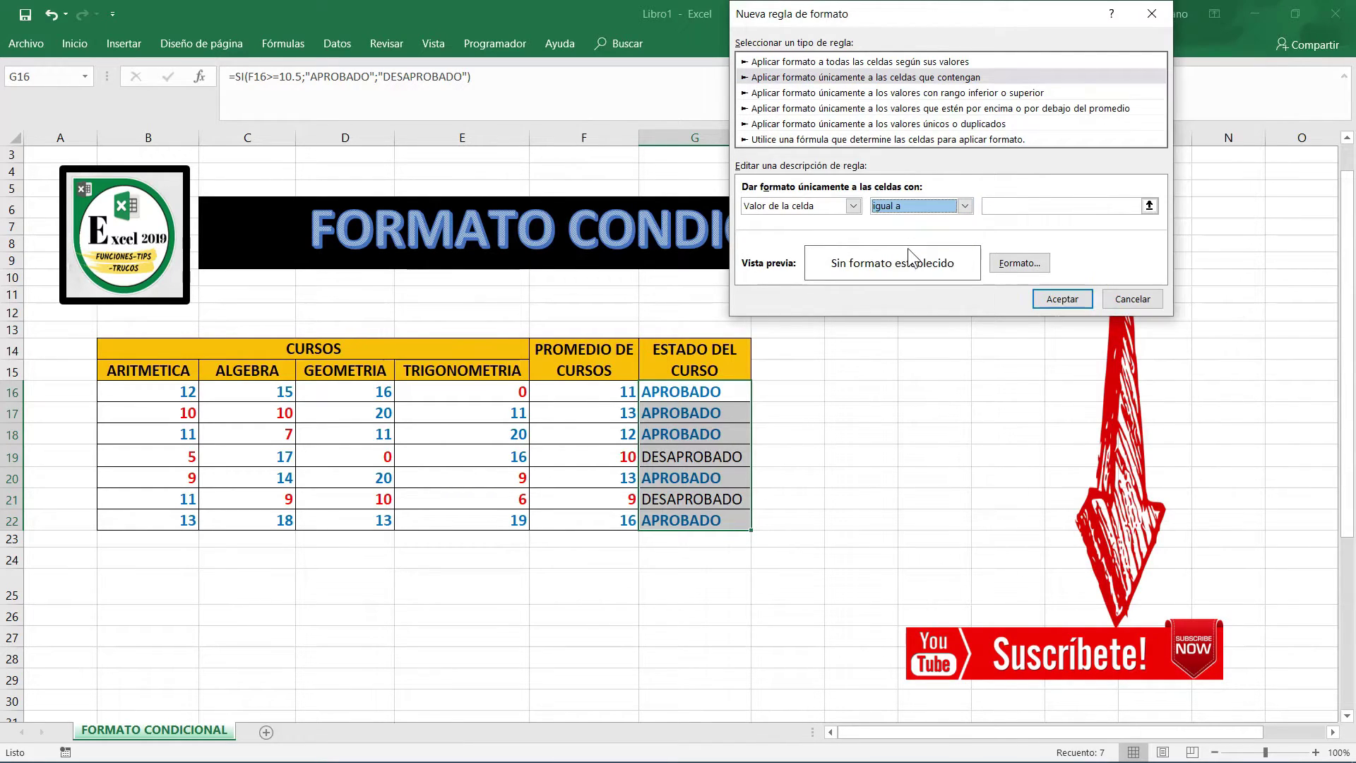
{"action": "left_click", "coordinate": [1017, 206]}
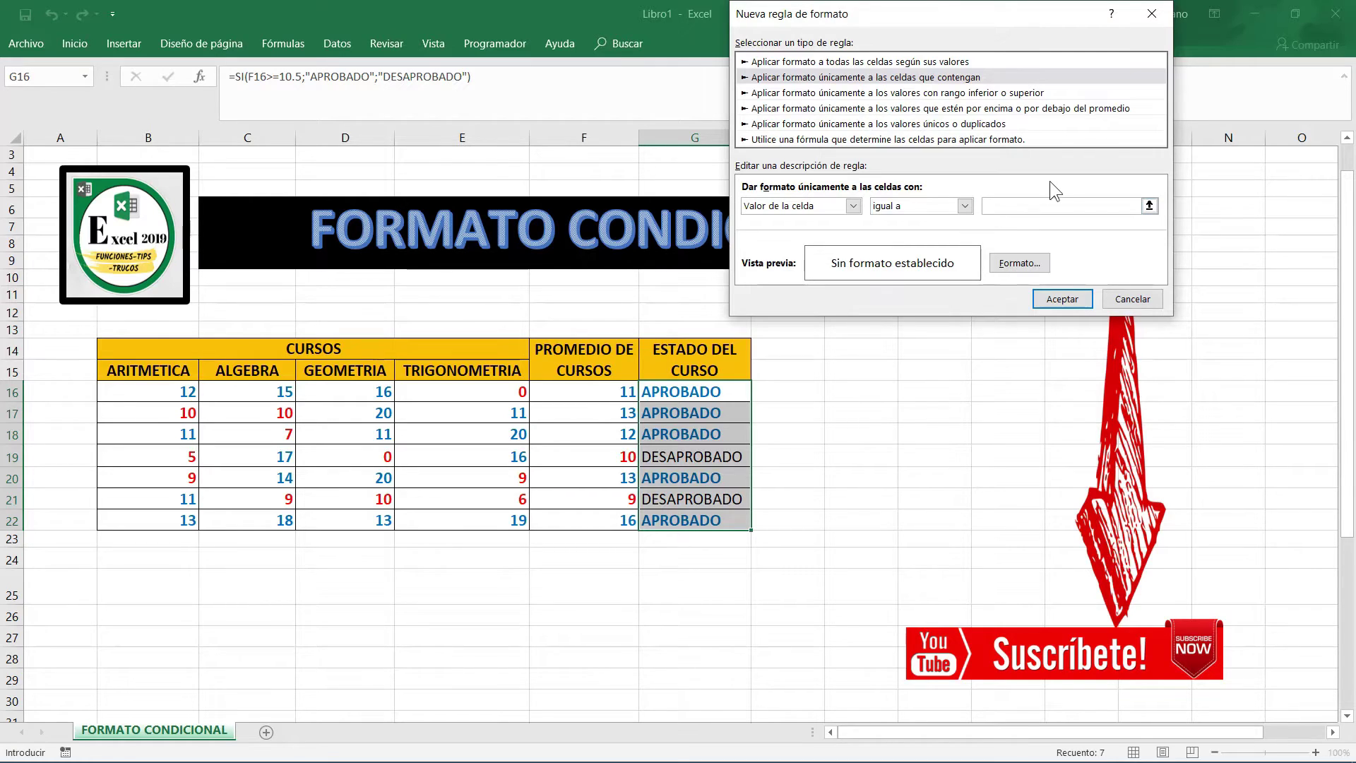
{"action": "type", "text": "DESAPR"}
{"action": "type", "text": "OBADO"}
- Give the DESAPROBADO rule a red bold font and apply it
{"action": "left_click", "coordinate": [1032, 265]}
{"action": "left_click", "coordinate": [1038, 197]}
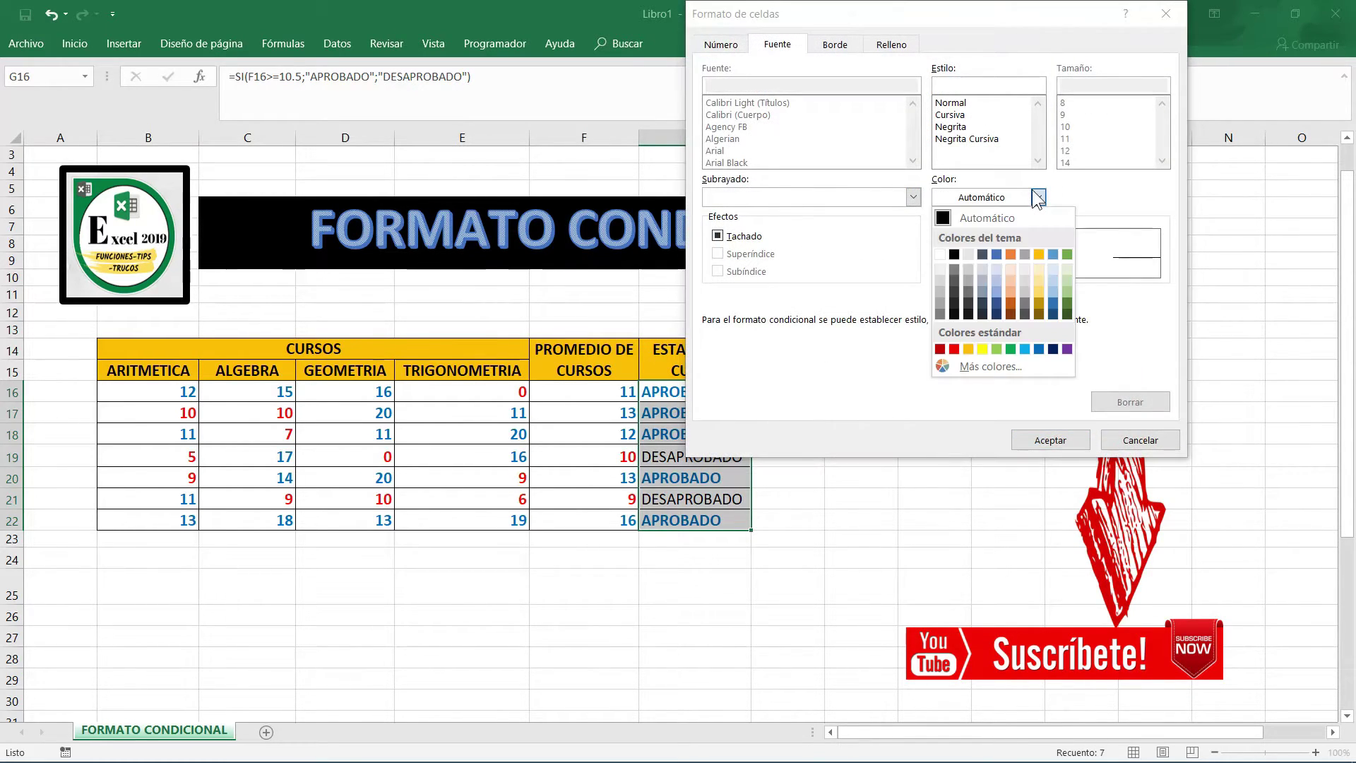
{"action": "left_click", "coordinate": [958, 348]}
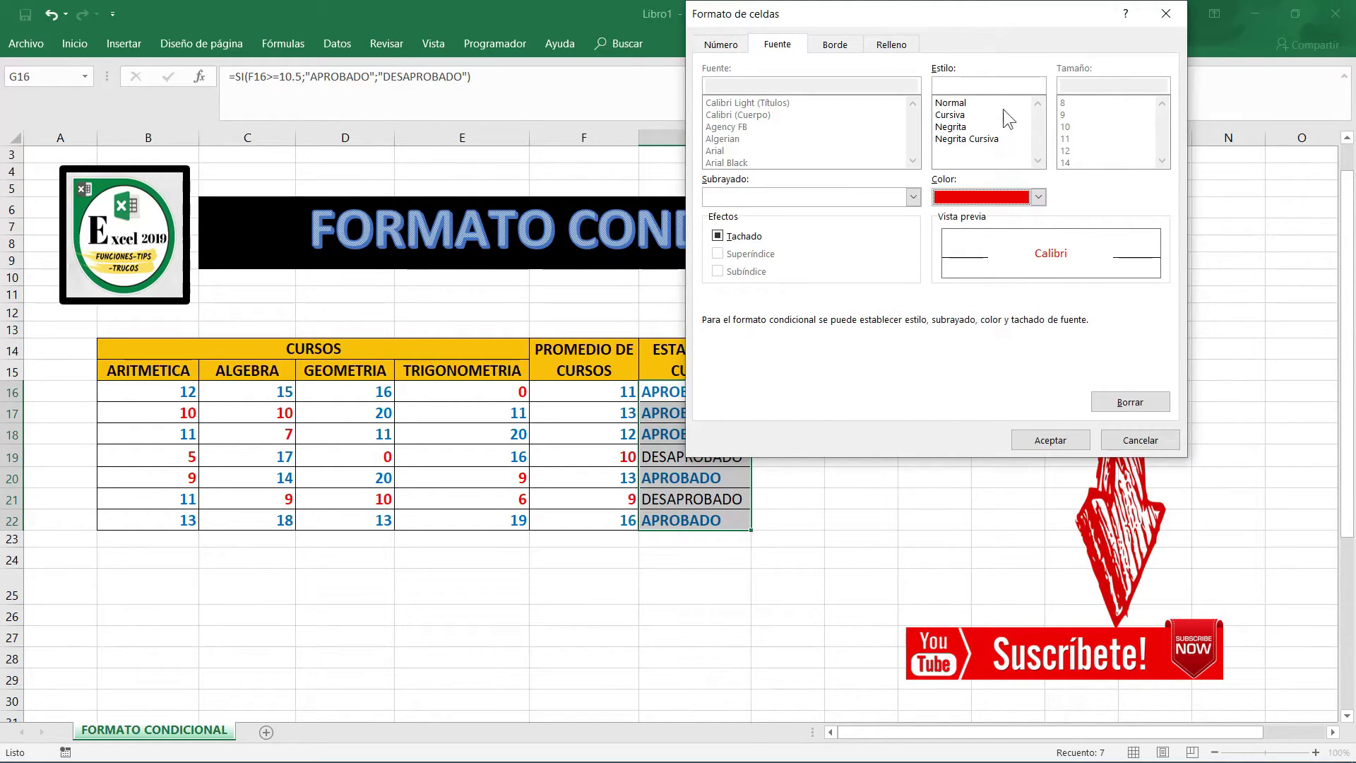
{"action": "left_click", "coordinate": [951, 127]}
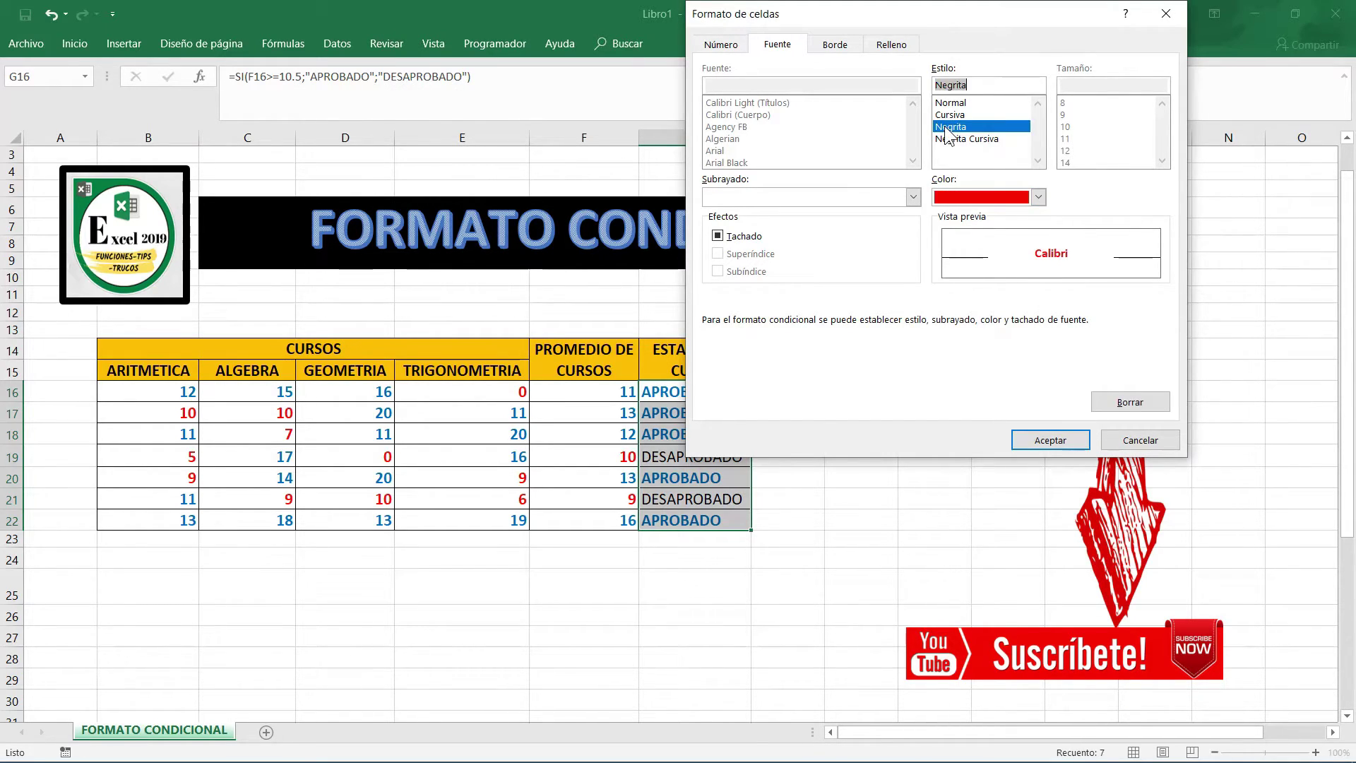
{"action": "left_click", "coordinate": [1038, 440]}
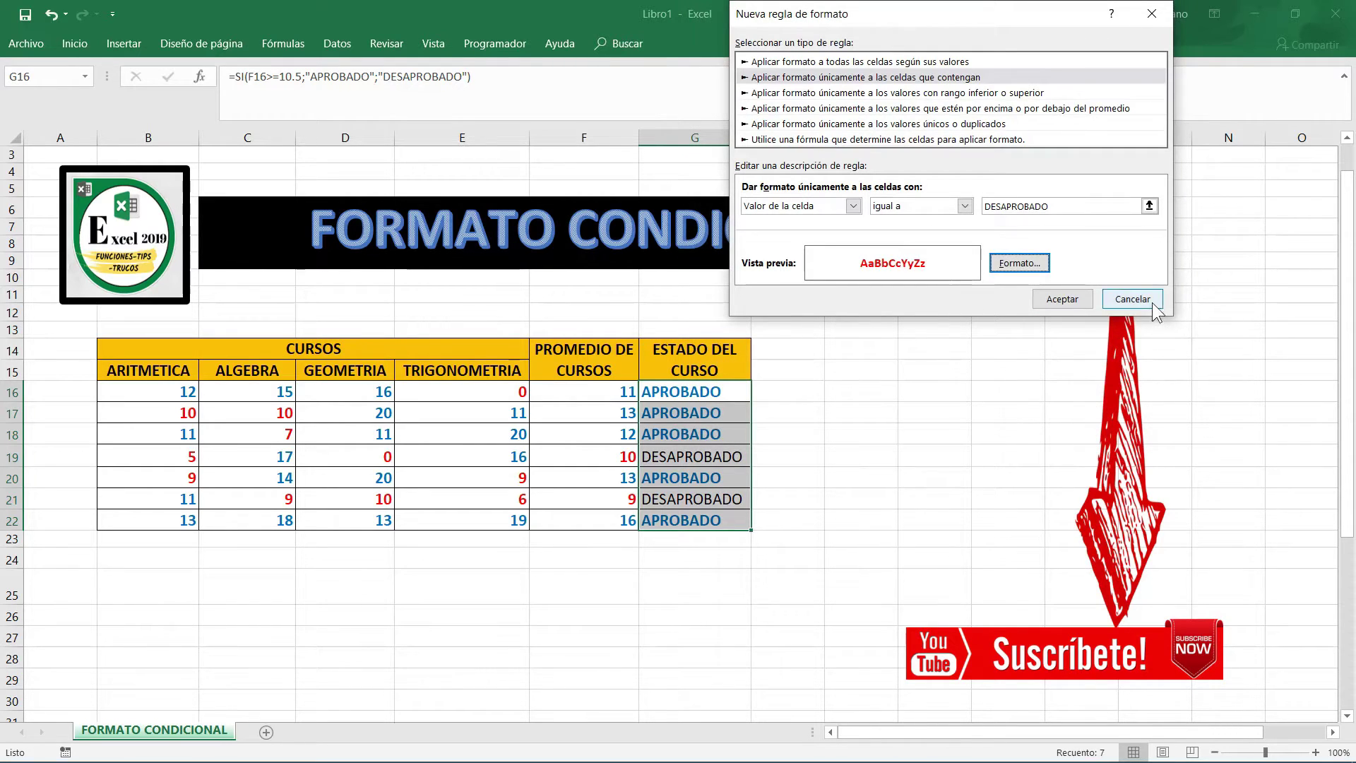
{"action": "left_click", "coordinate": [1062, 298]}
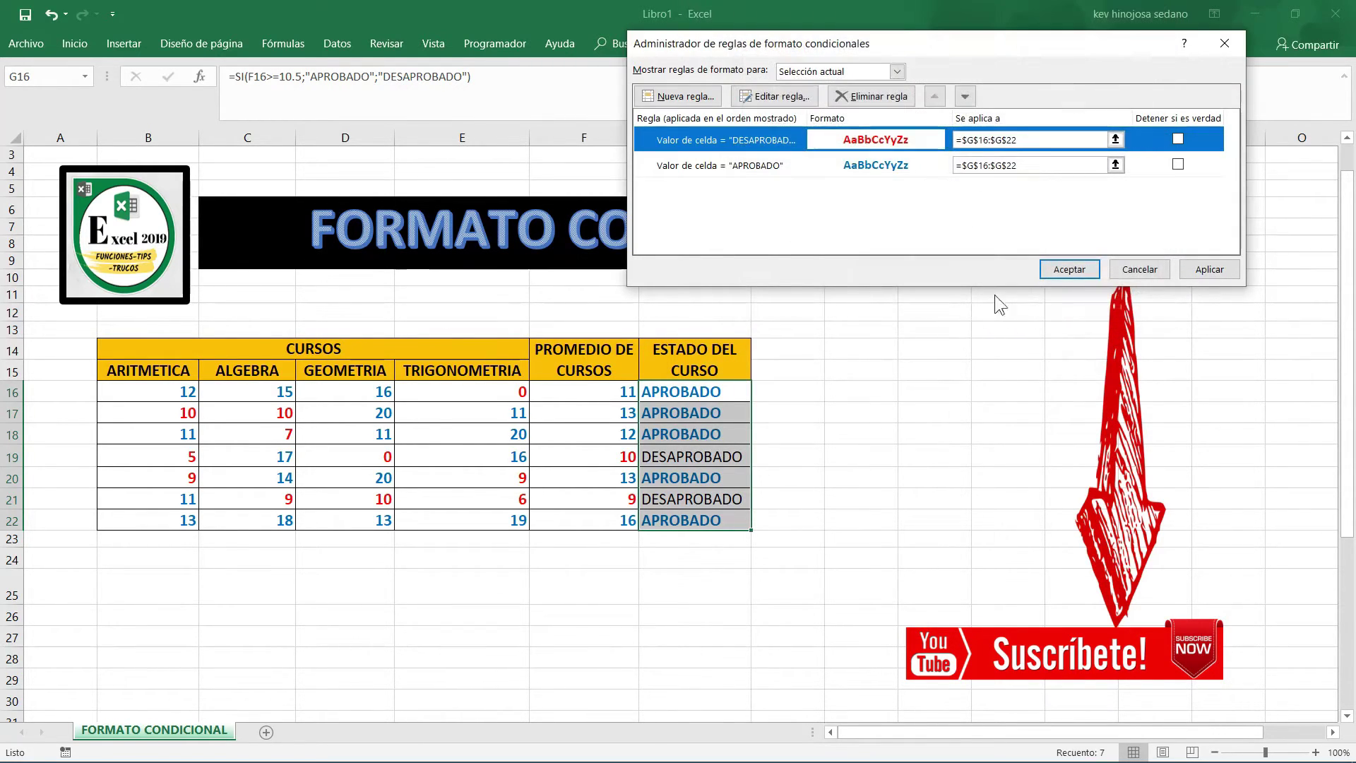
{"action": "left_click", "coordinate": [1210, 267]}
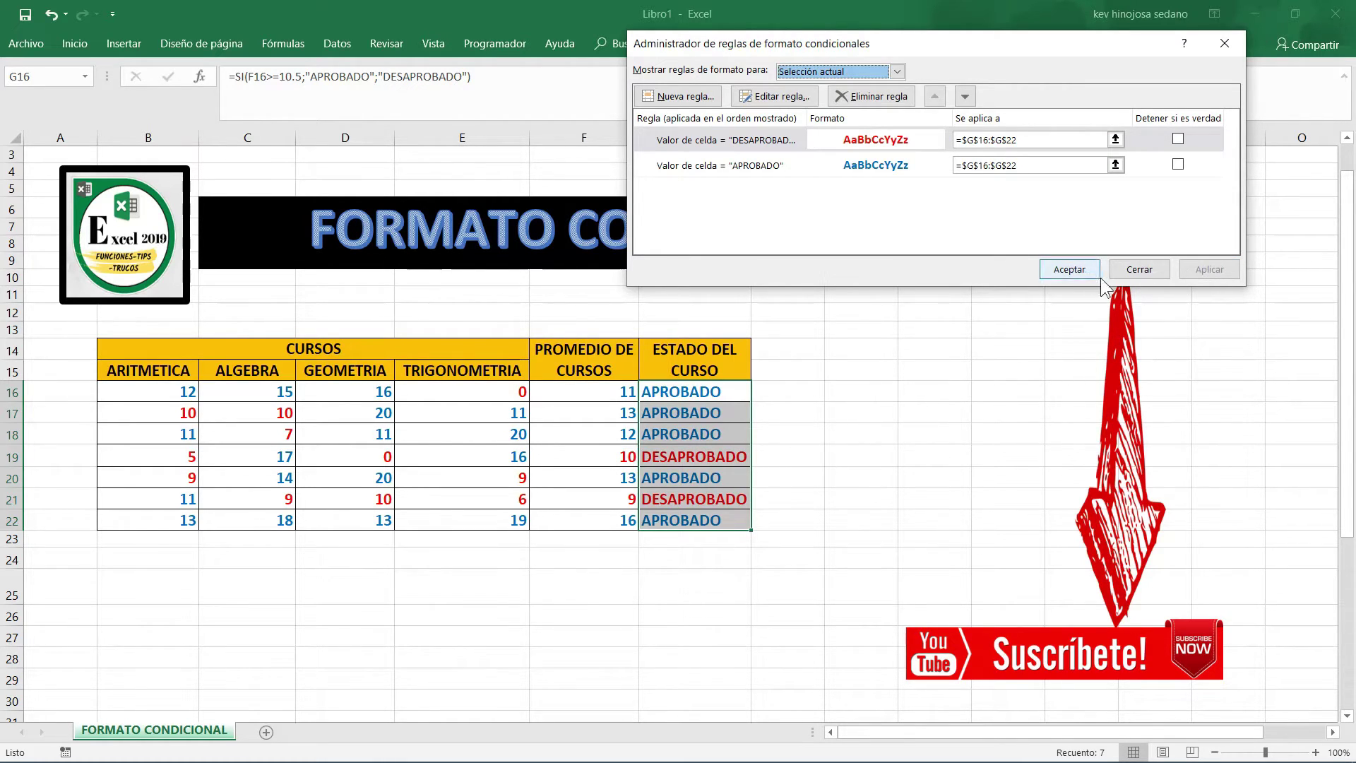
- Close the rules manager and inspect the status formula in G17
{"action": "left_click", "coordinate": [1073, 269]}
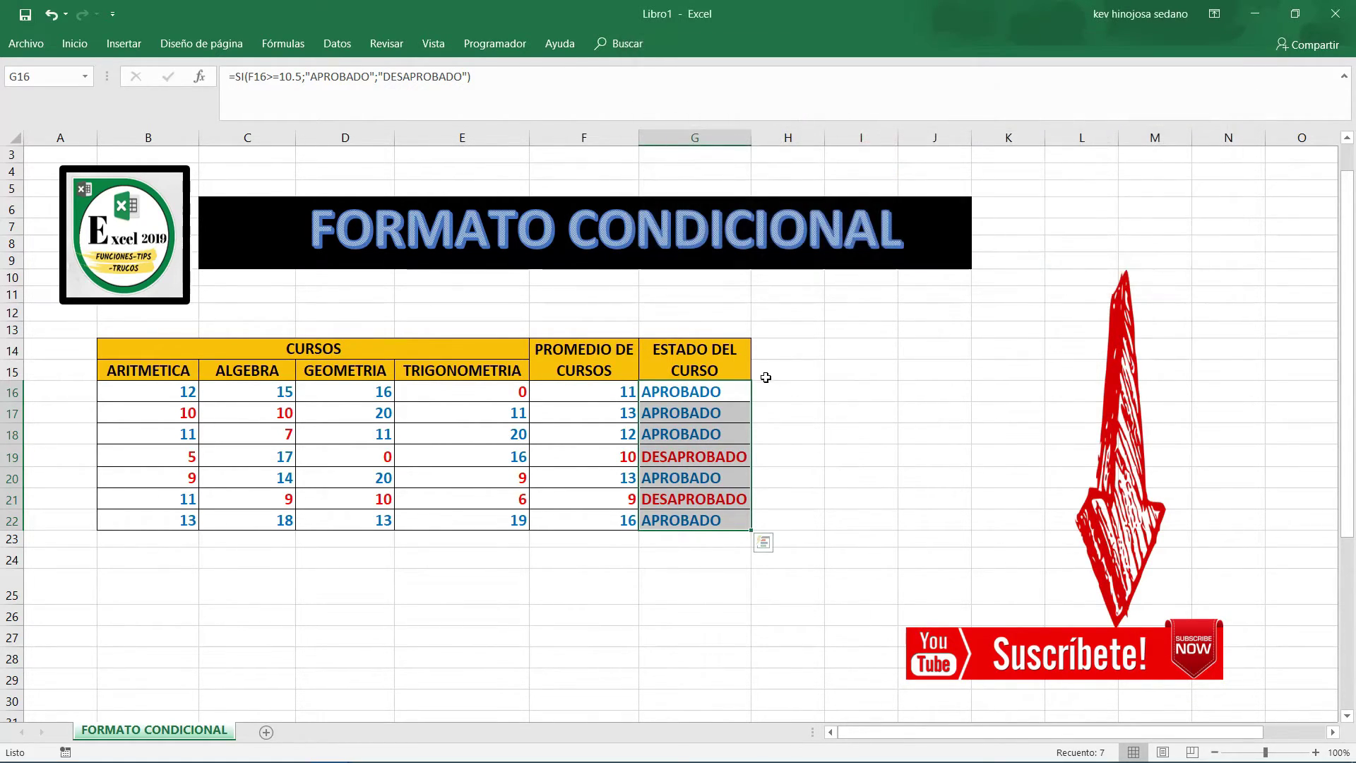
{"action": "left_click", "coordinate": [764, 327]}
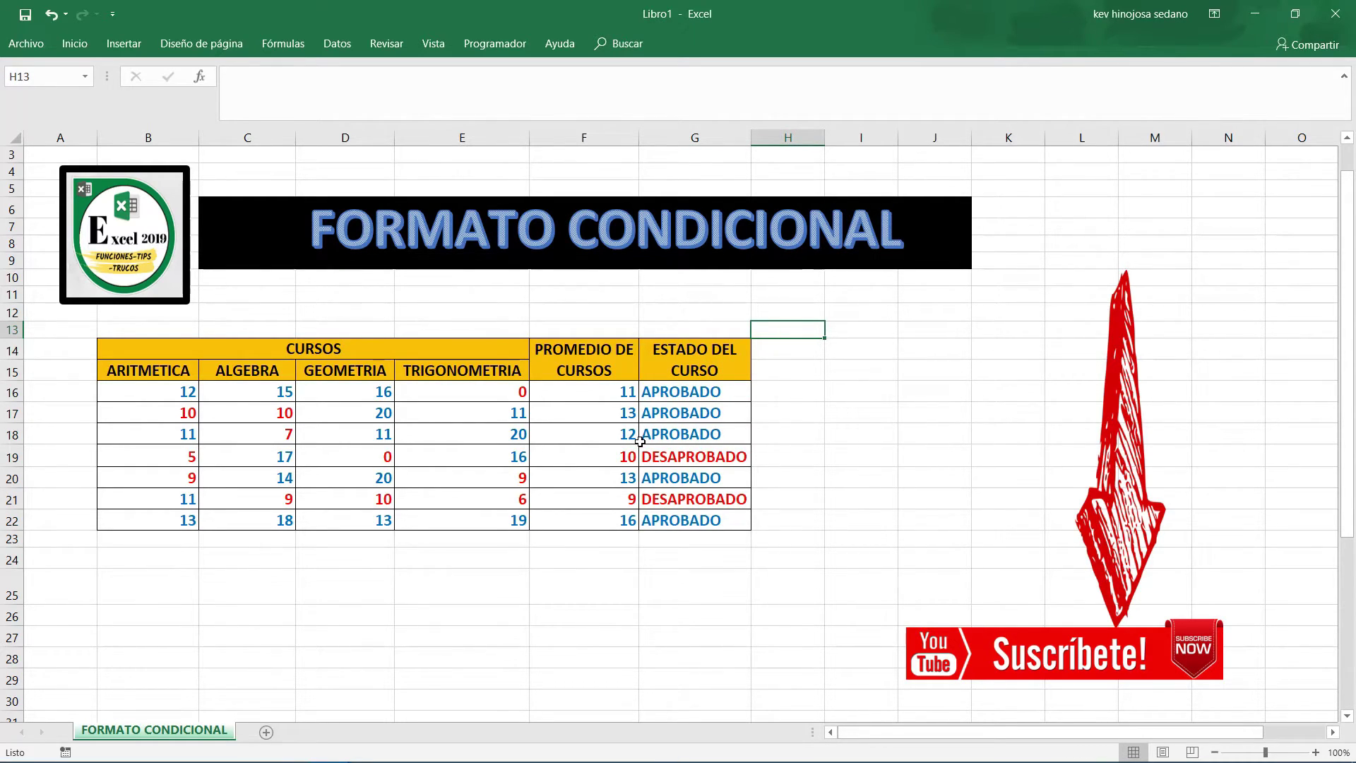
{"action": "left_click", "coordinate": [690, 420]}
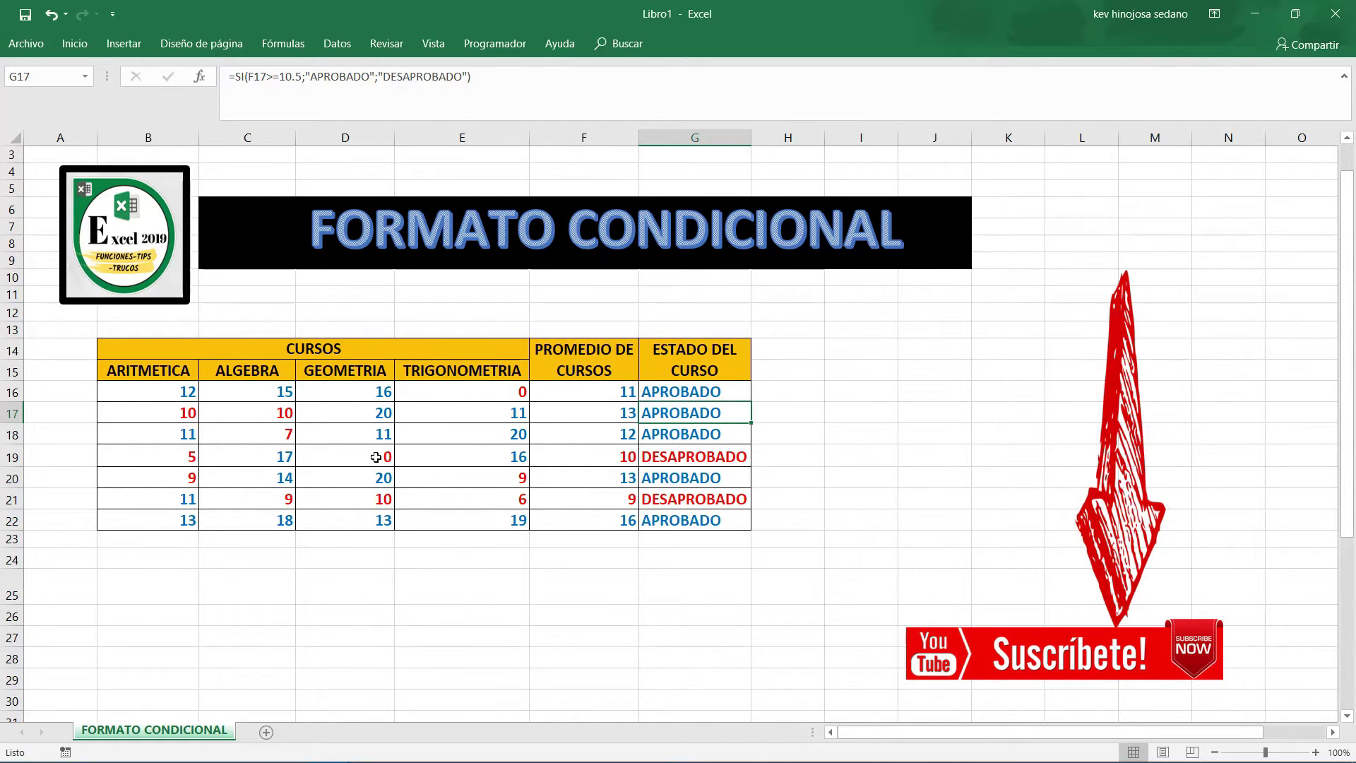
- Change the Geometria grade in D17 to 10 so row 17 becomes DESAPROBADO
{"action": "left_click", "coordinate": [356, 408]}
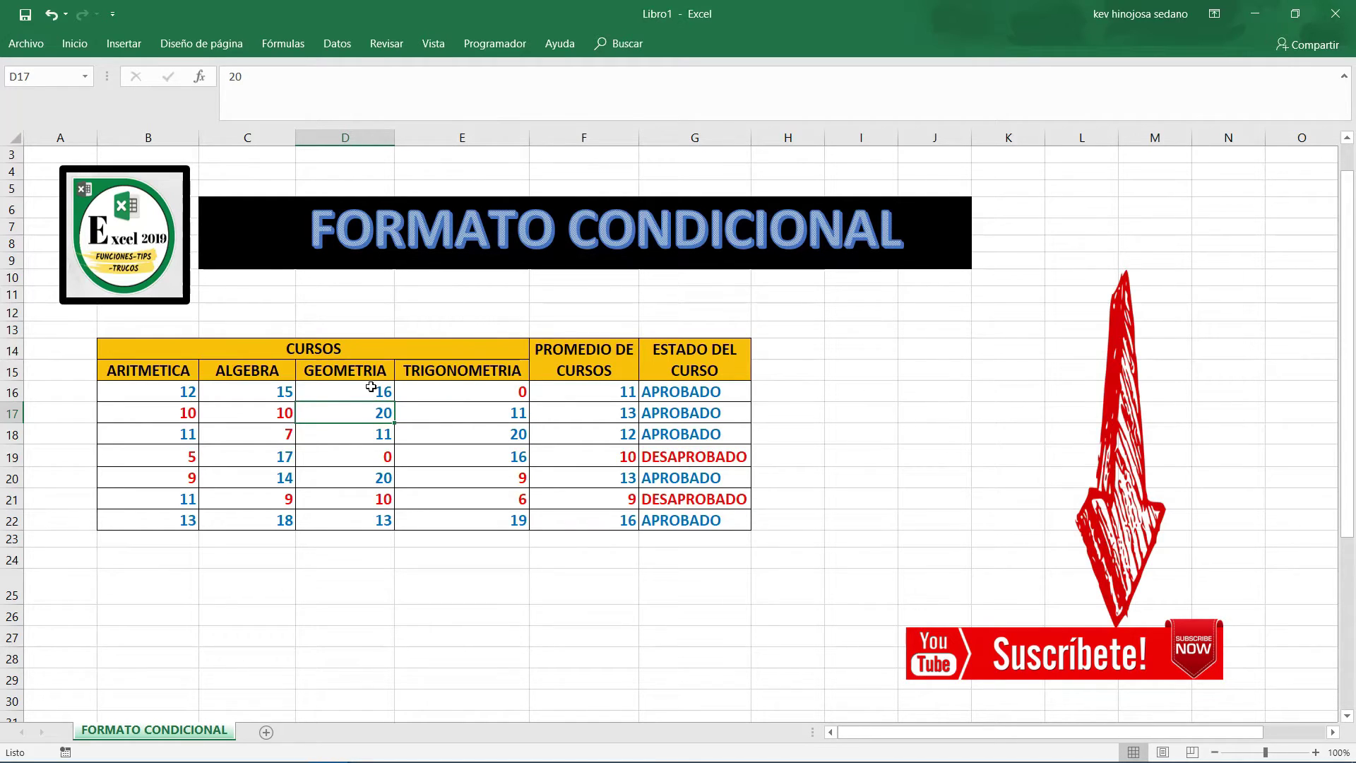
{"action": "type", "text": "11"}
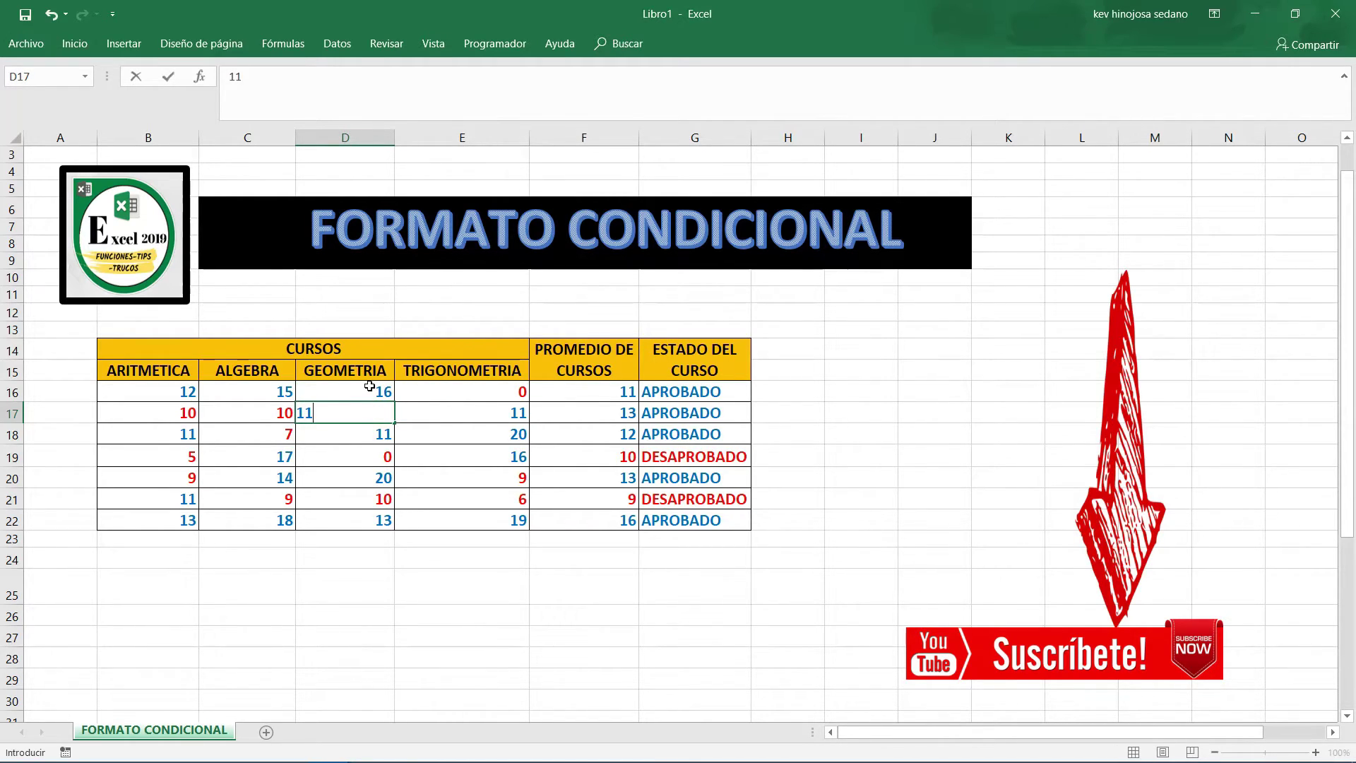
{"action": "key", "text": "BackSpace"}
{"action": "key", "text": "BackSpace"}
{"action": "key", "text": "Return"}
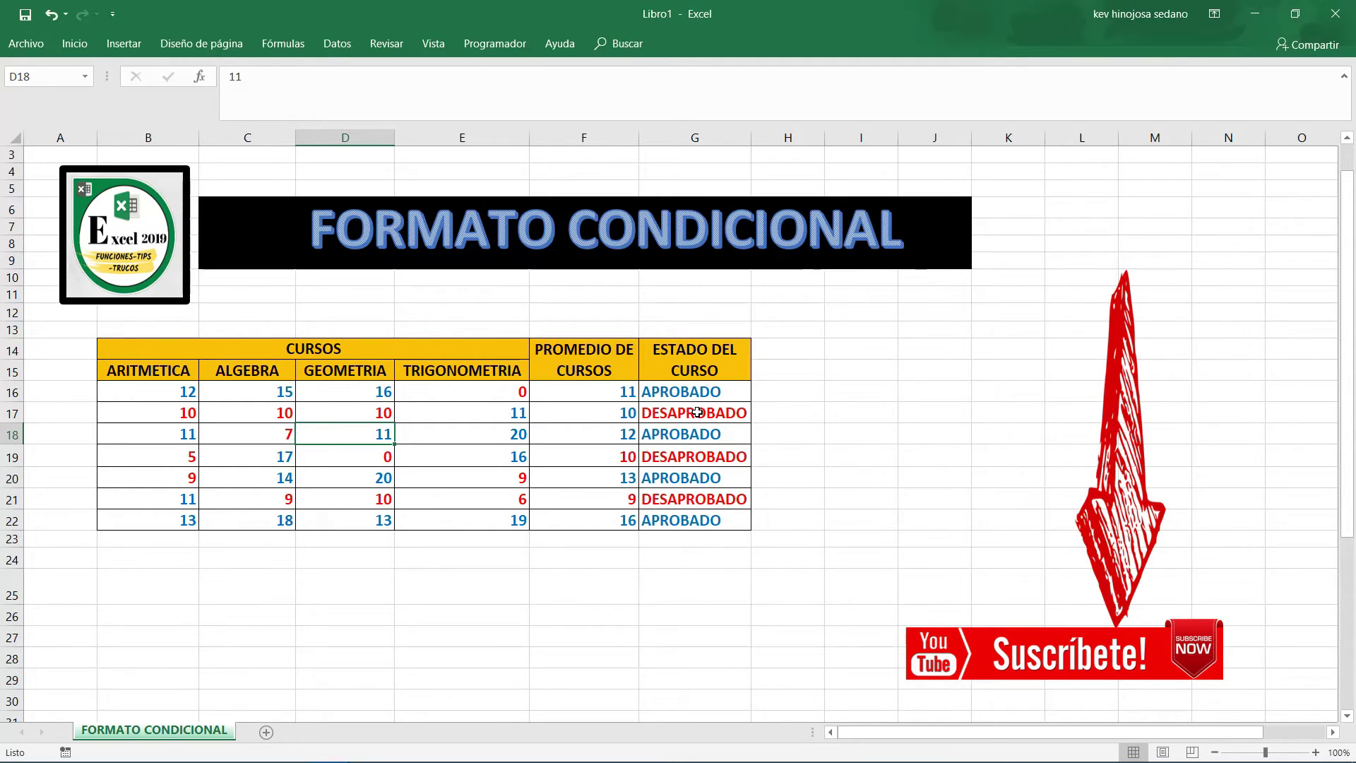
{"action": "left_click", "coordinate": [810, 330]}
{"action": "left_click", "coordinate": [871, 450]}
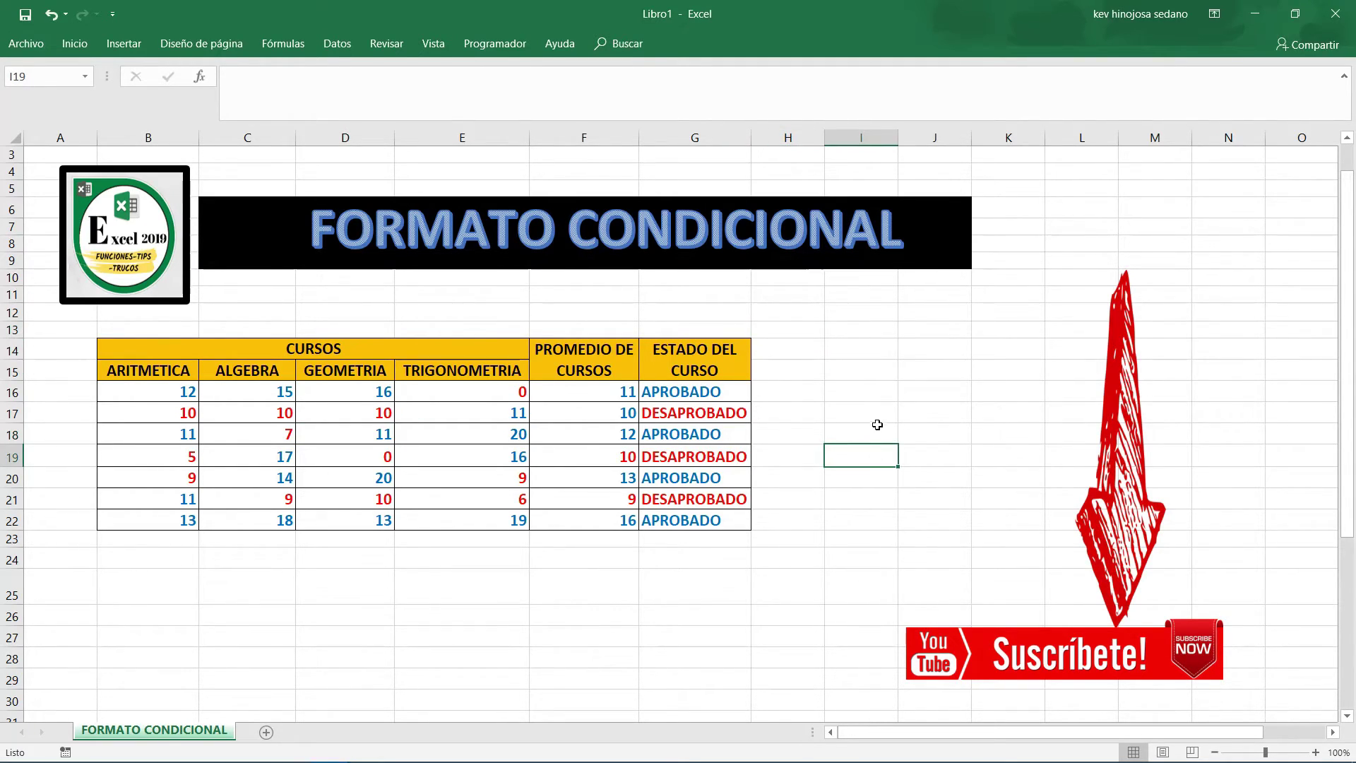
{"action": "left_click", "coordinate": [354, 440]}
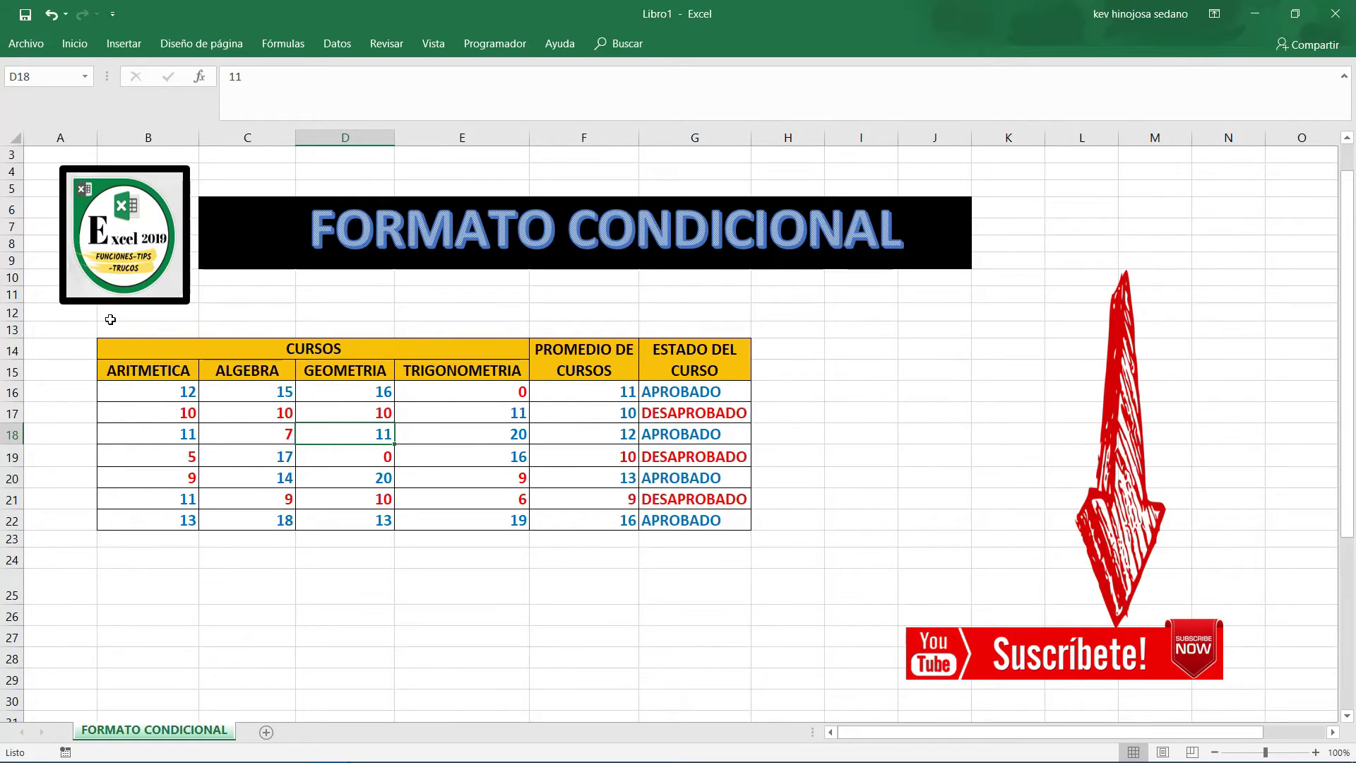
{"action": "left_click", "coordinate": [74, 43]}
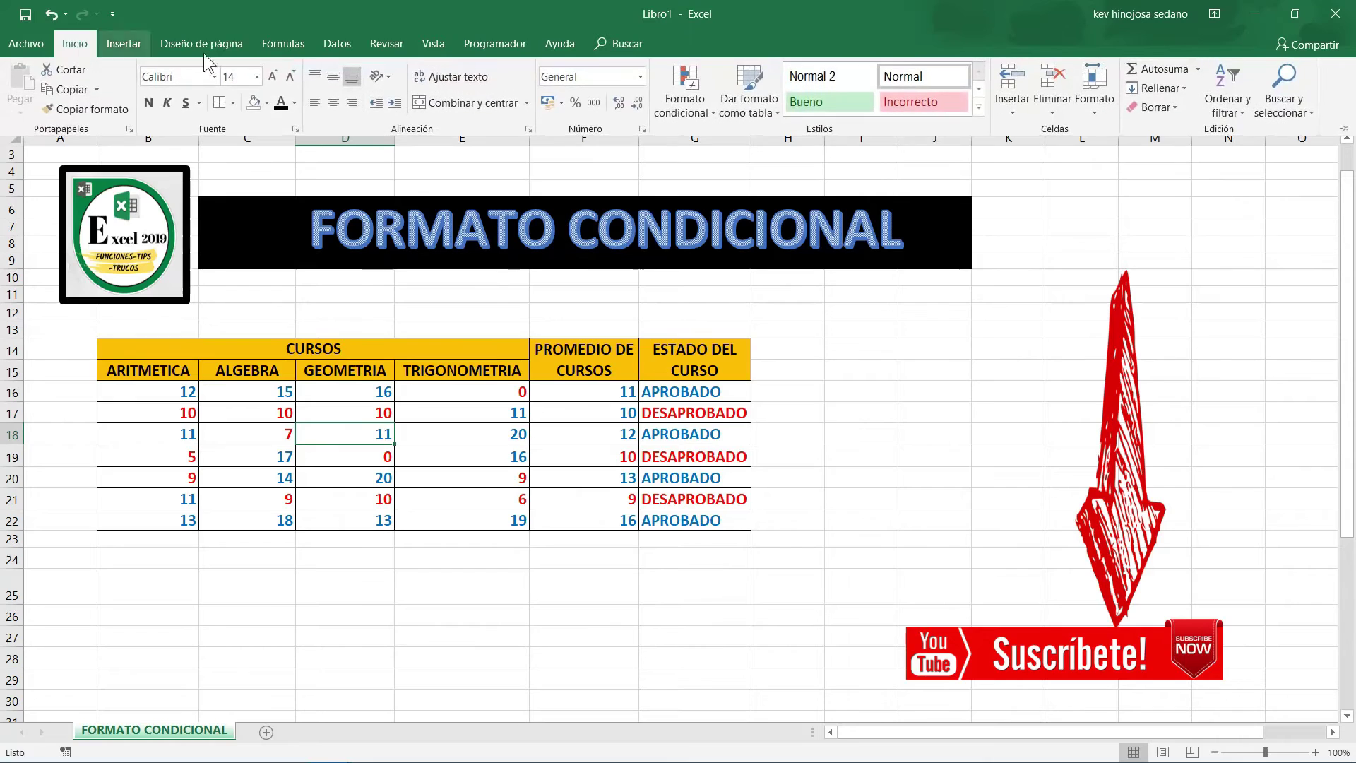
- Open the Conditional Formatting rules manager and select the 'Valor de celda > 10' rule
{"action": "left_click", "coordinate": [665, 95]}
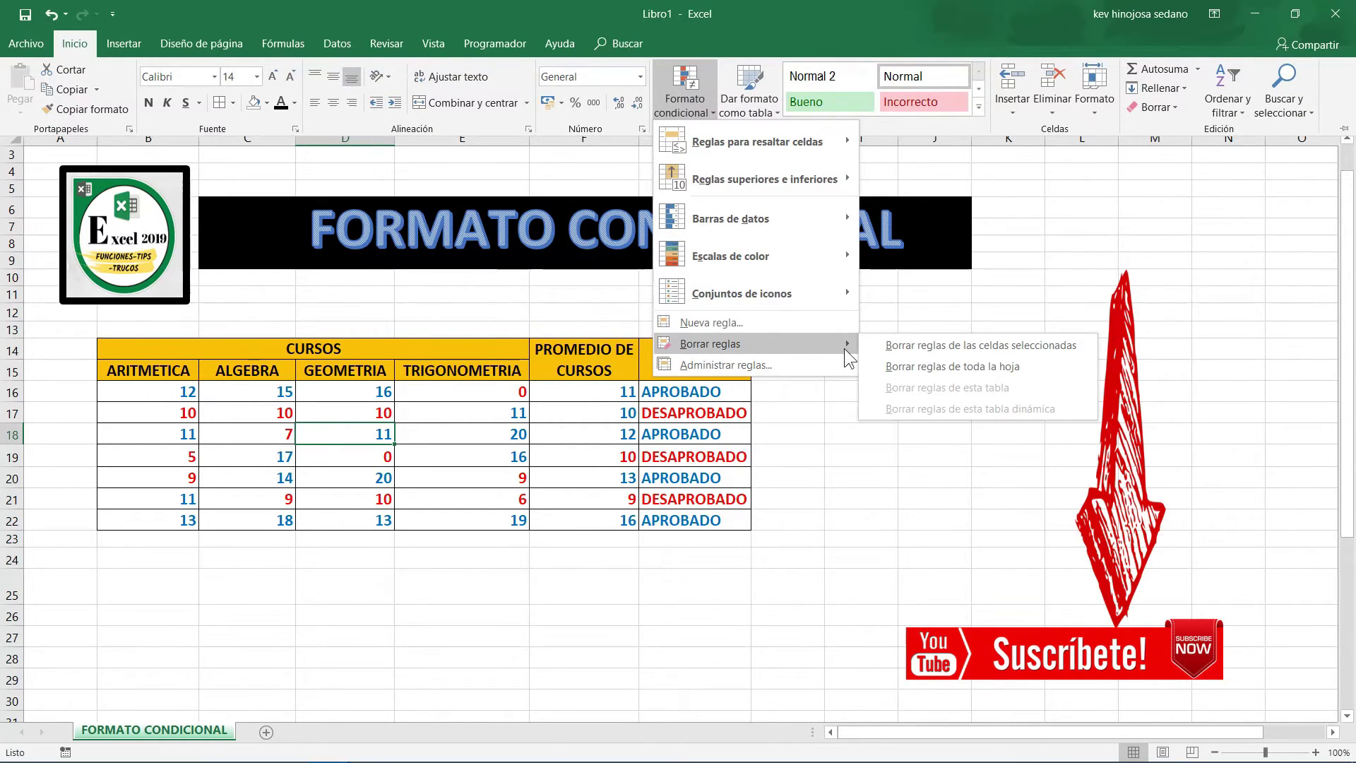
{"action": "mouse_move", "coordinate": [709, 344]}
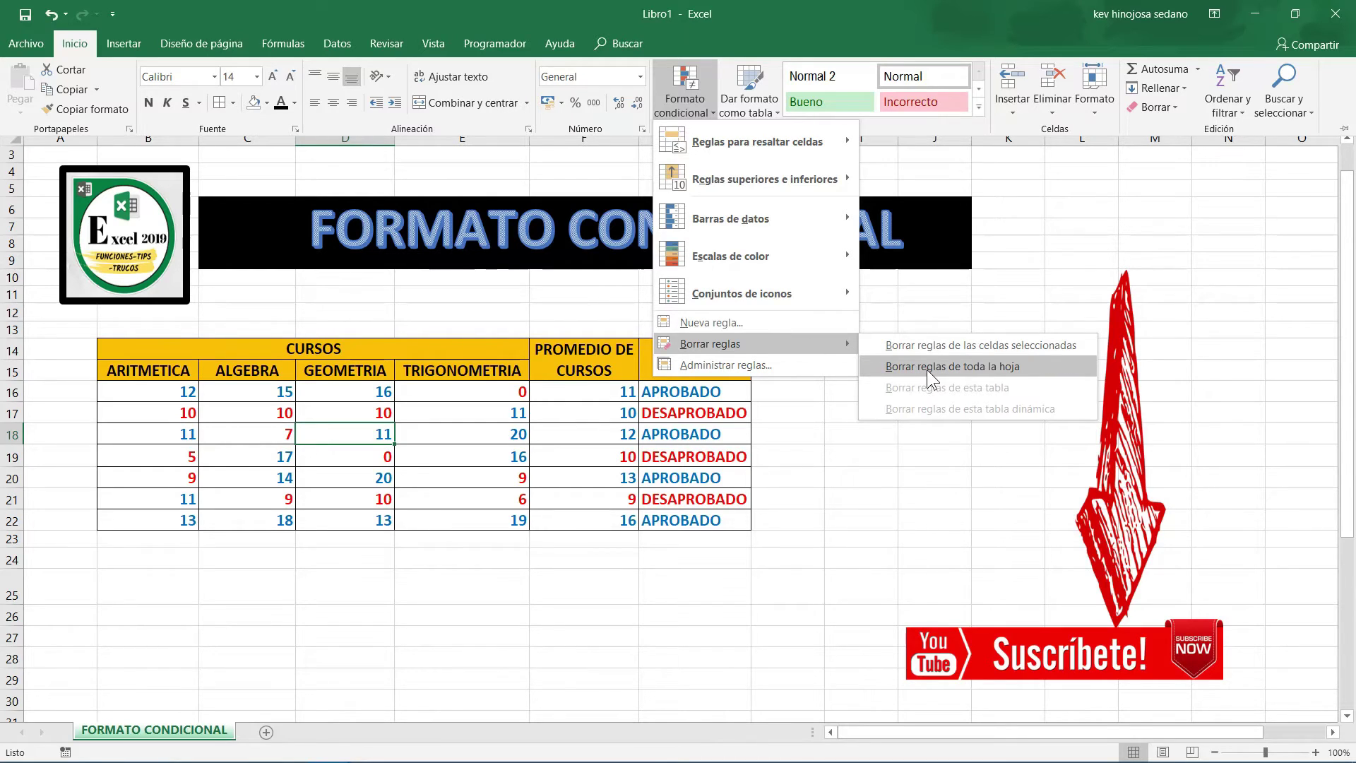
{"action": "left_click", "coordinate": [701, 358]}
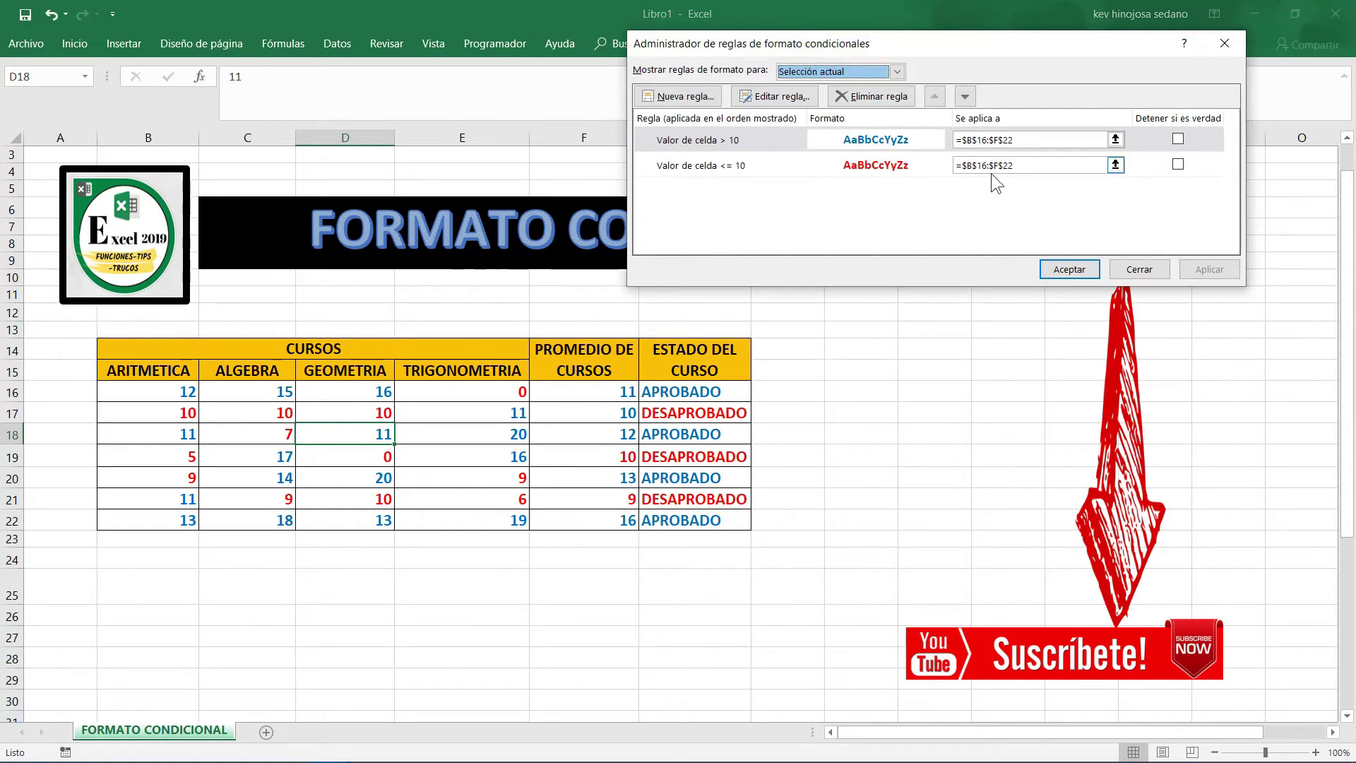
{"action": "left_click", "coordinate": [759, 141]}
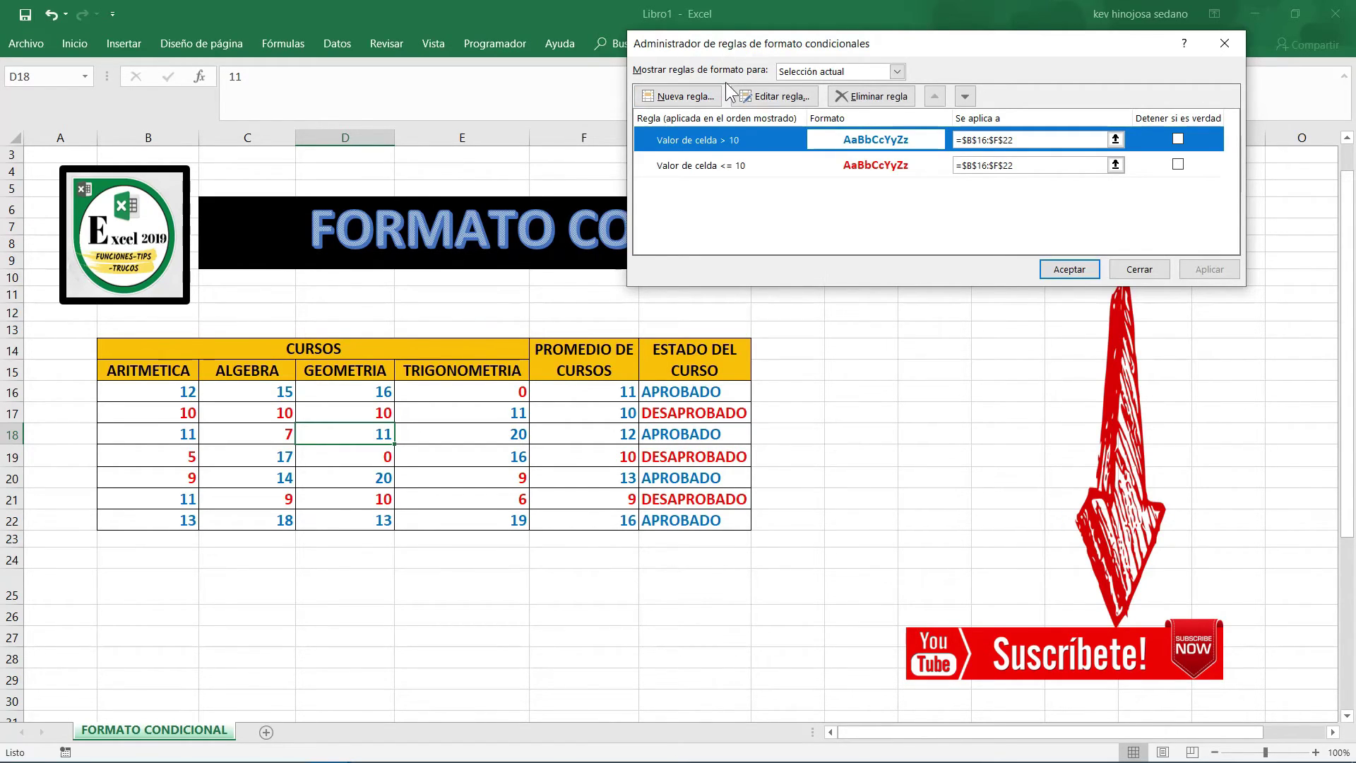
- Change the greater-than-10 rule's font colour from blue to purple and apply it
{"action": "left_click", "coordinate": [774, 94]}
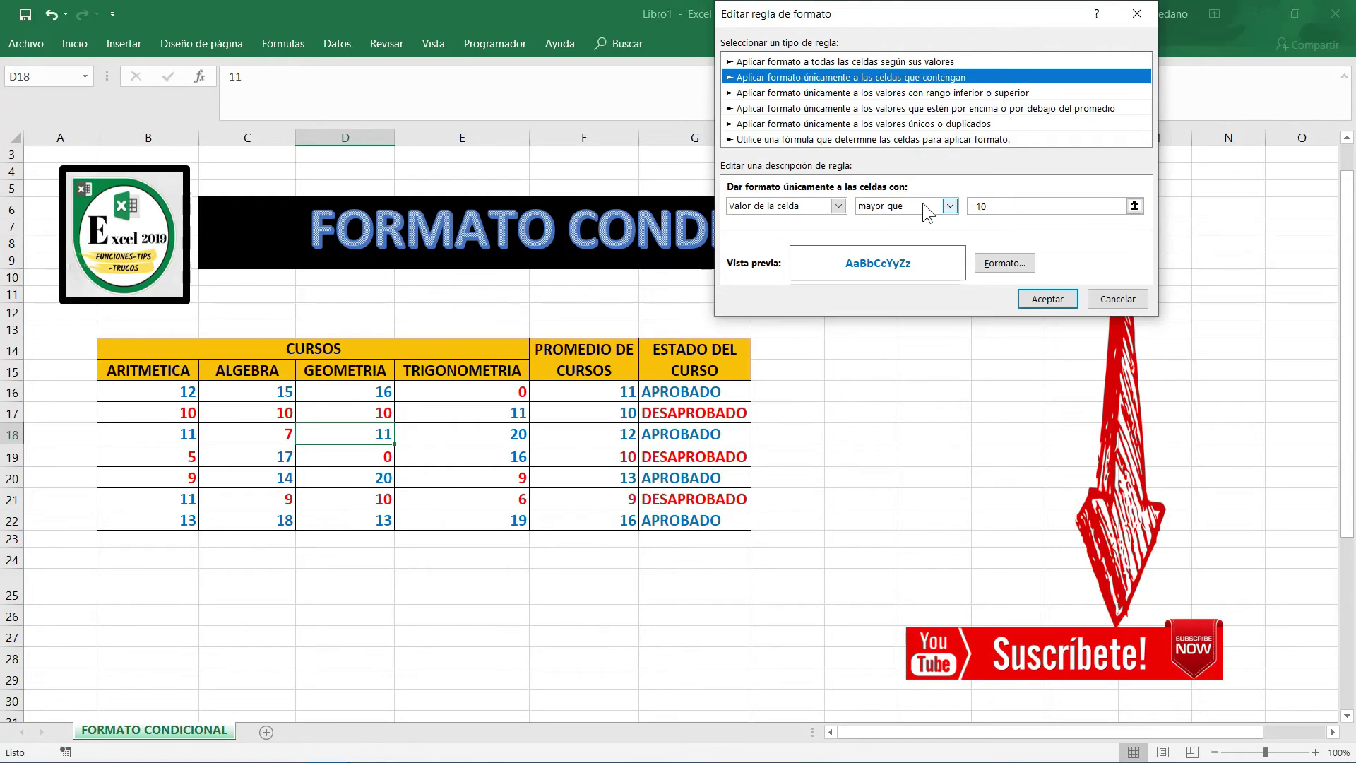
{"action": "left_click", "coordinate": [993, 265]}
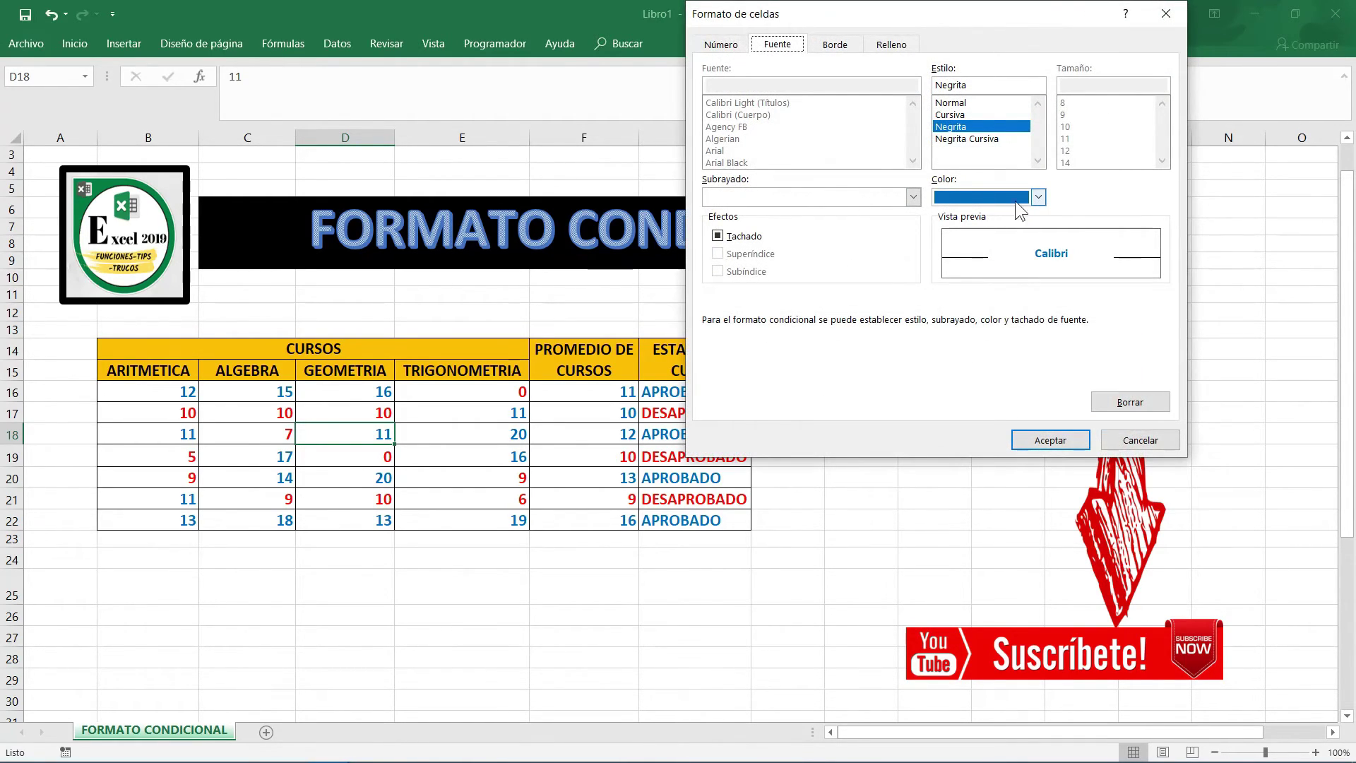
{"action": "left_click", "coordinate": [1038, 197]}
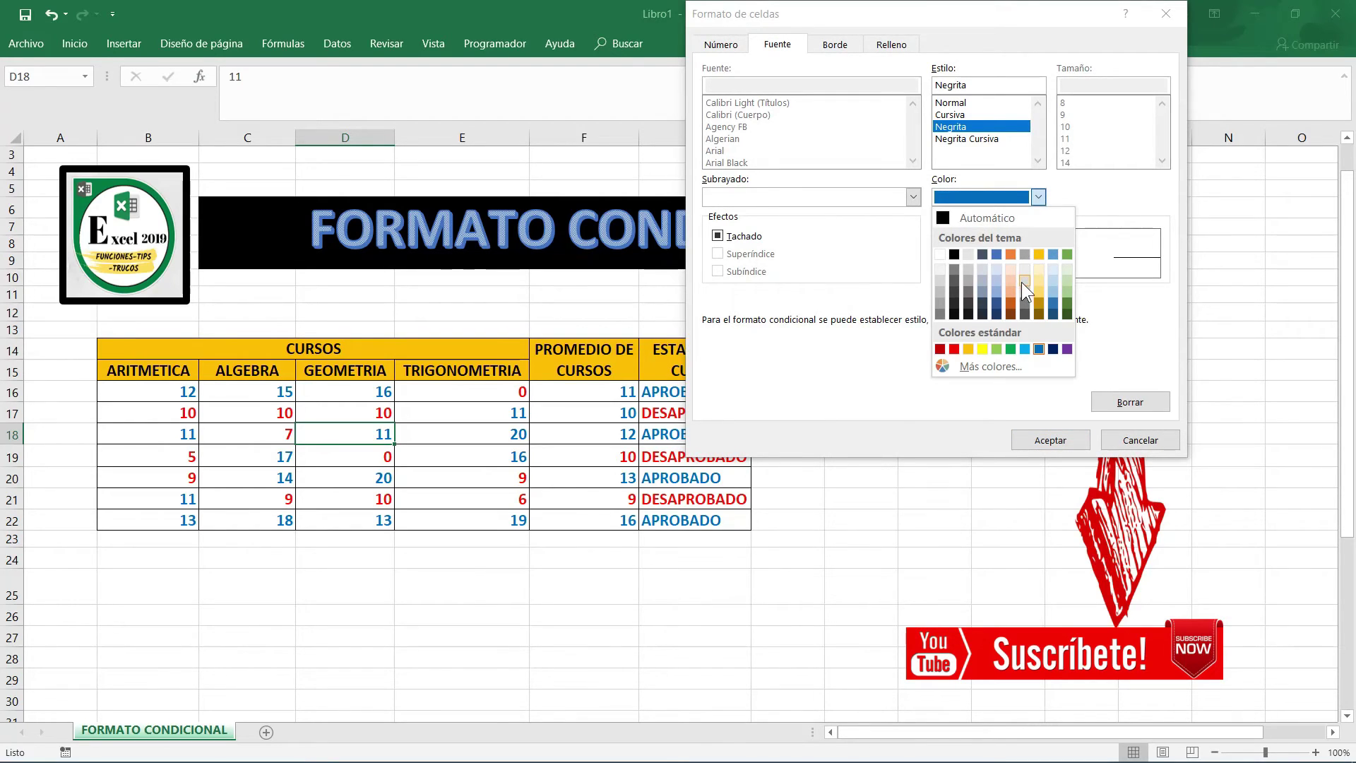
{"action": "left_click", "coordinate": [1066, 349]}
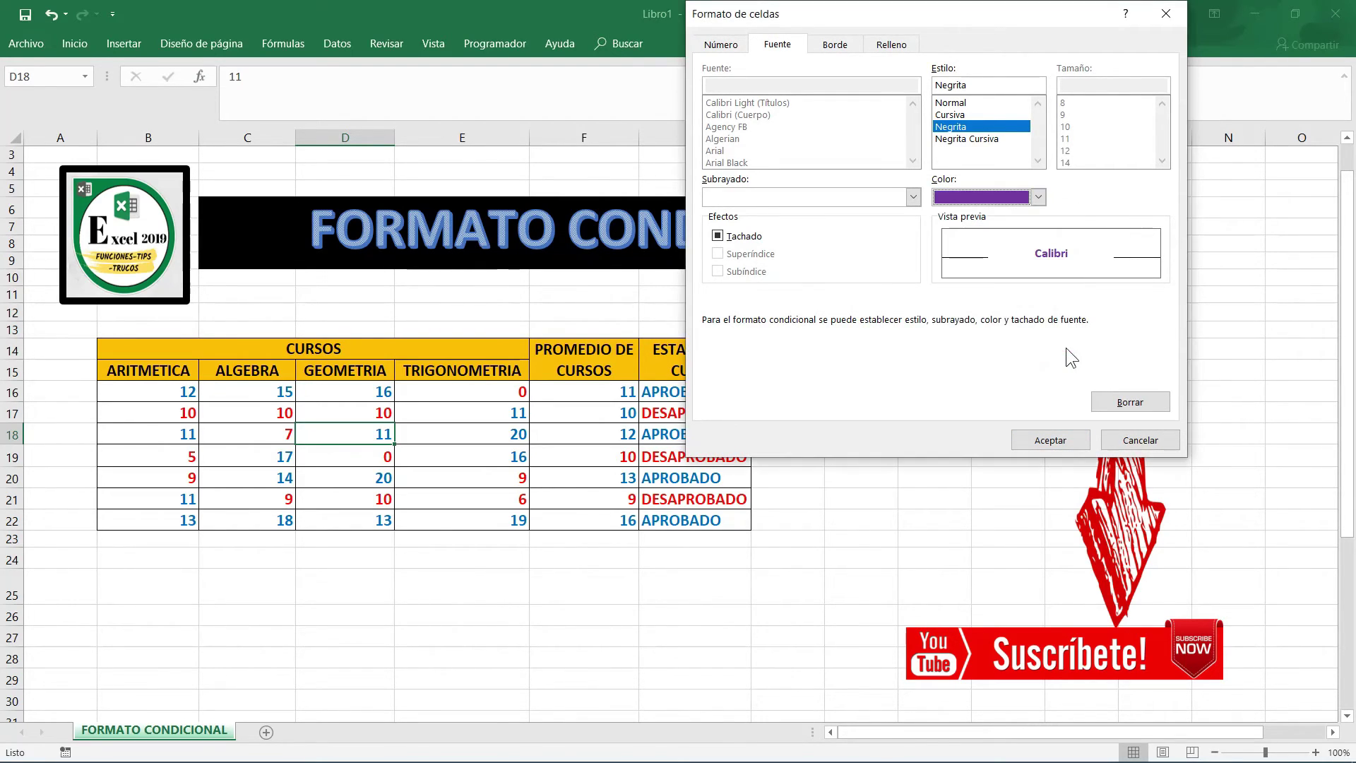
{"action": "left_click", "coordinate": [1060, 439]}
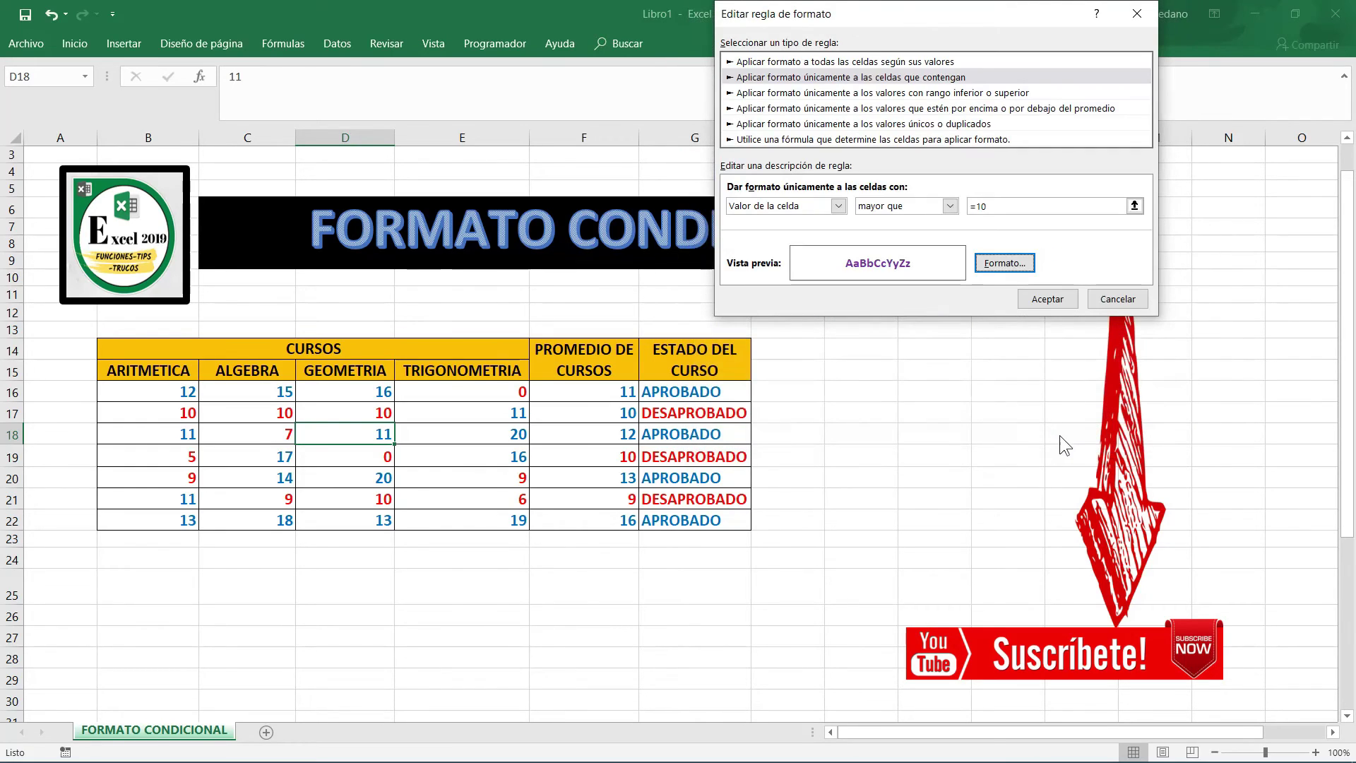
{"action": "left_click", "coordinate": [1050, 299]}
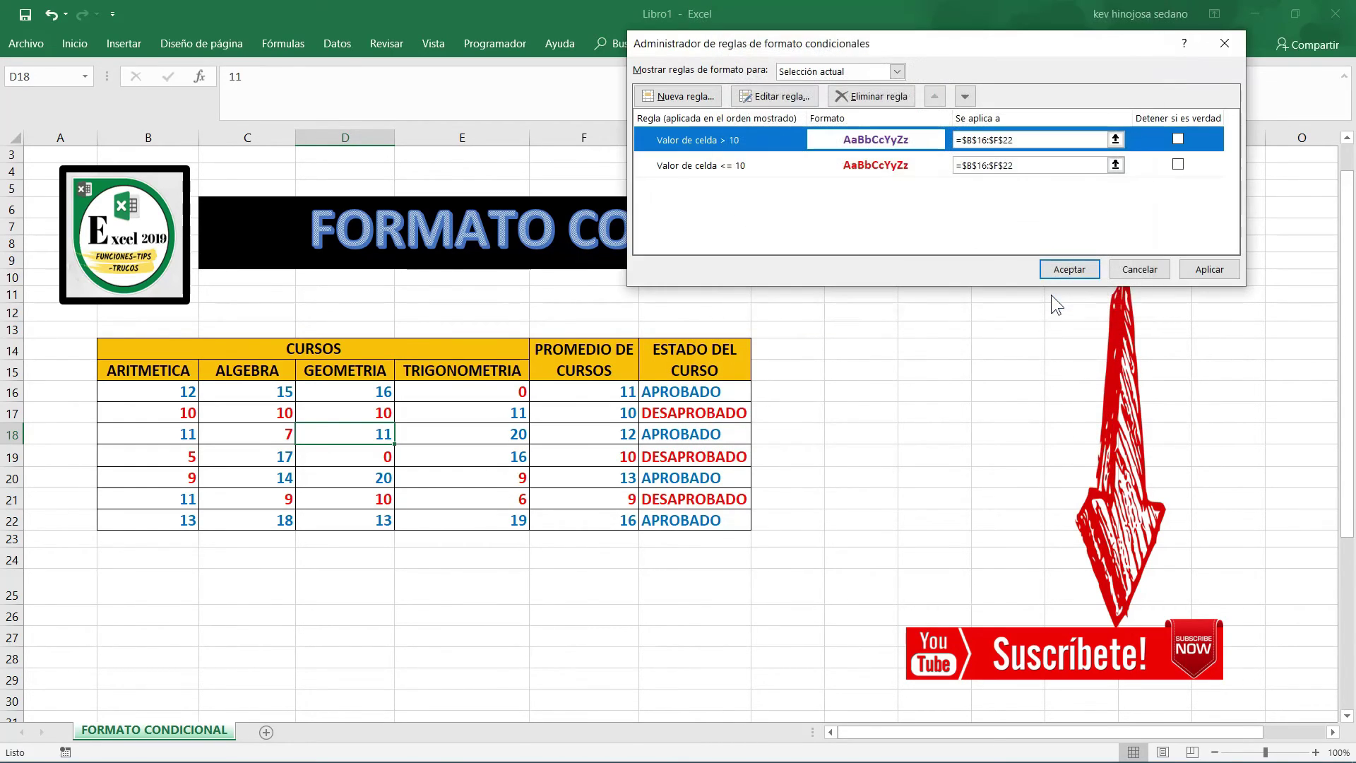
{"action": "left_click", "coordinate": [1210, 272]}
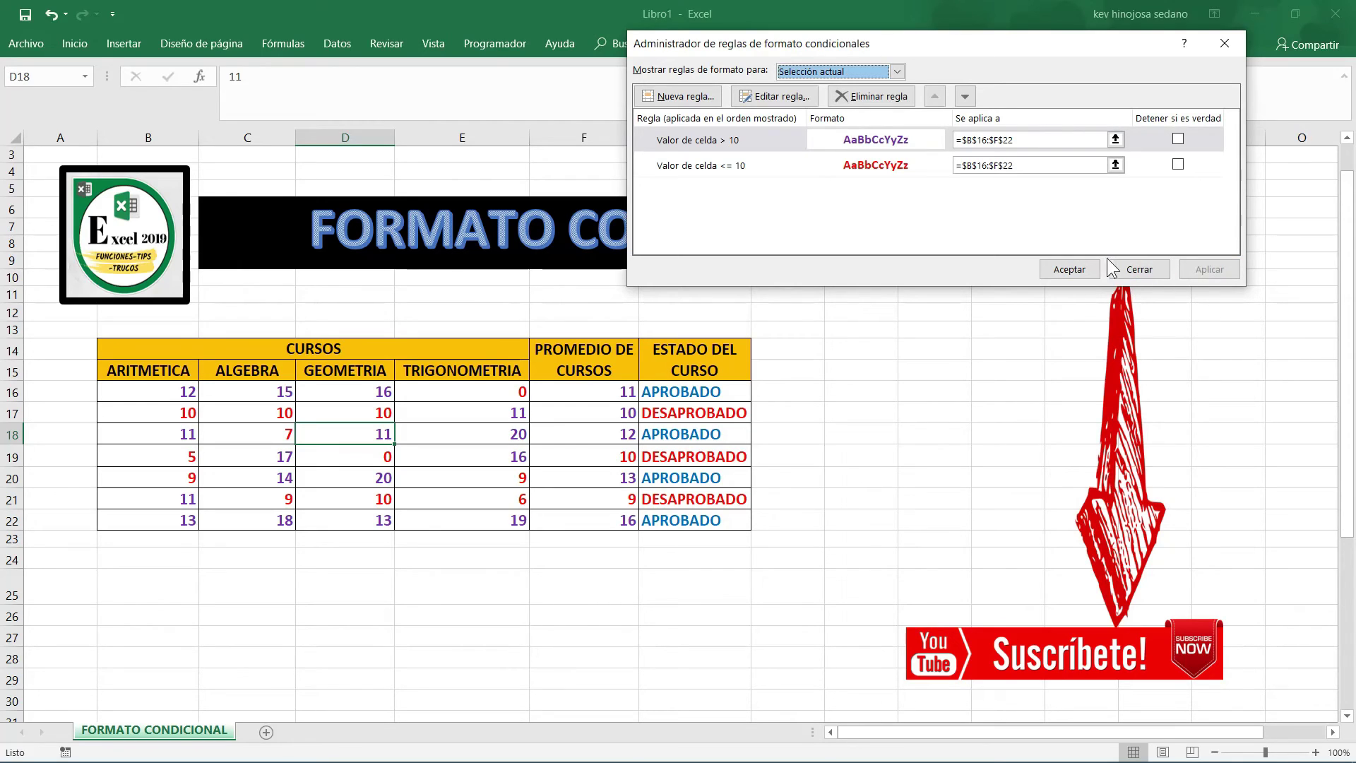
{"action": "left_click", "coordinate": [1088, 269]}
{"action": "left_click", "coordinate": [261, 458]}
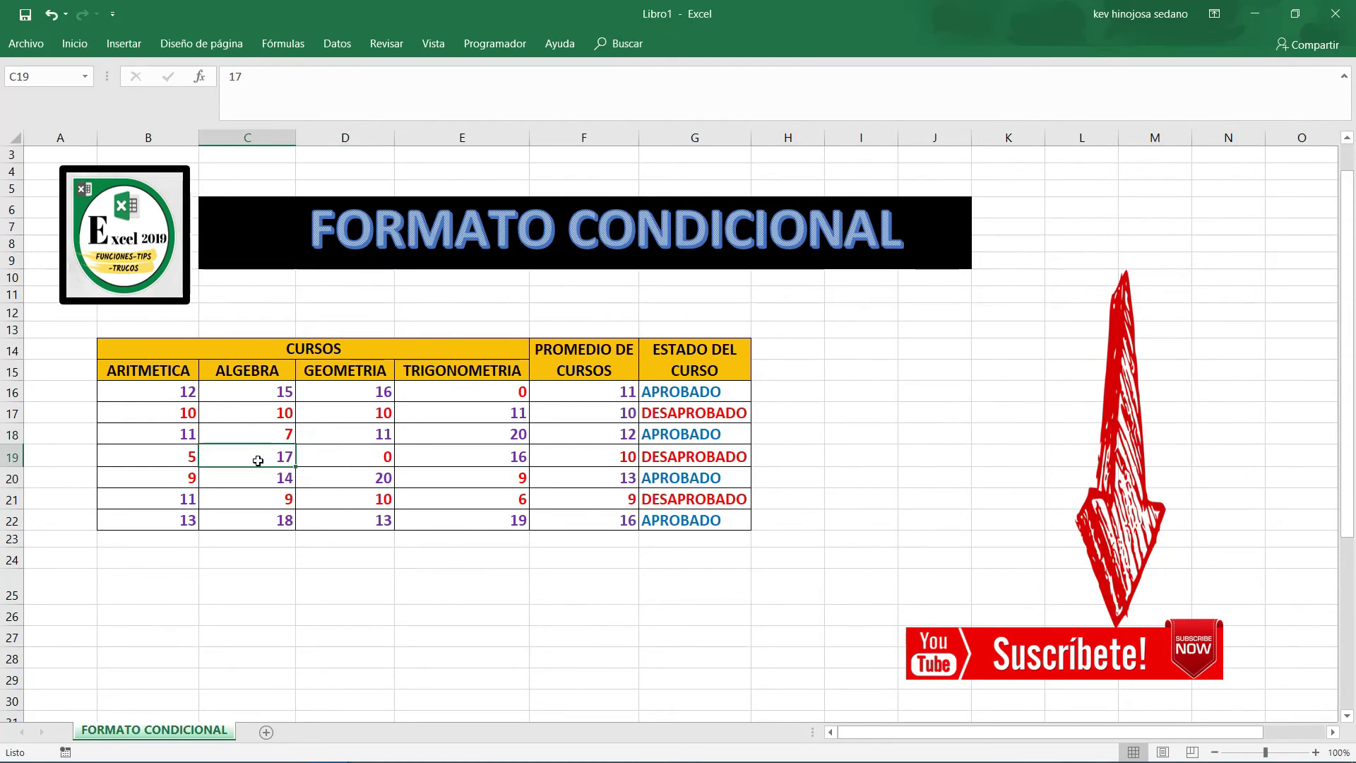
{"action": "left_click_drag", "start_coordinate": [247, 457], "coordinate": [262, 476]}
{"action": "left_click", "coordinate": [234, 408]}
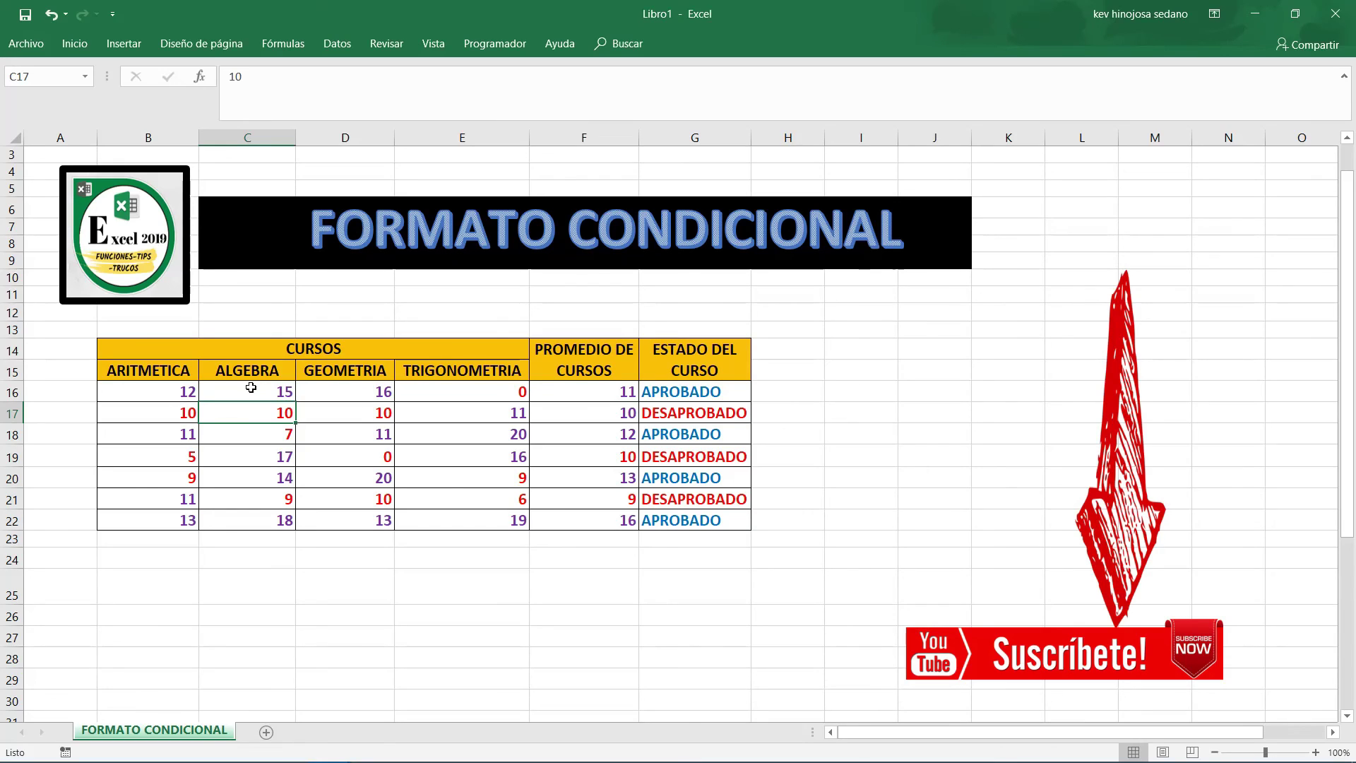
{"action": "left_click", "coordinate": [318, 314]}
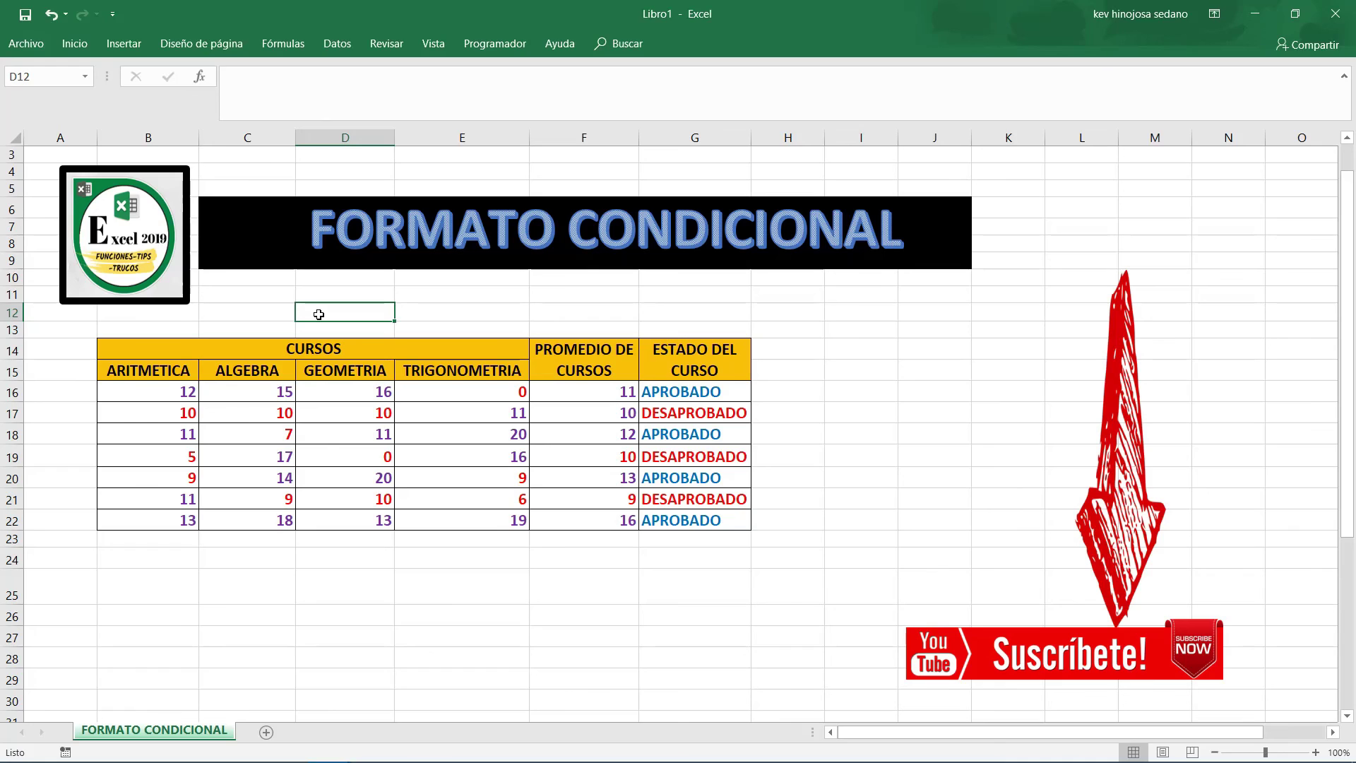
{"action": "left_click", "coordinate": [255, 297]}
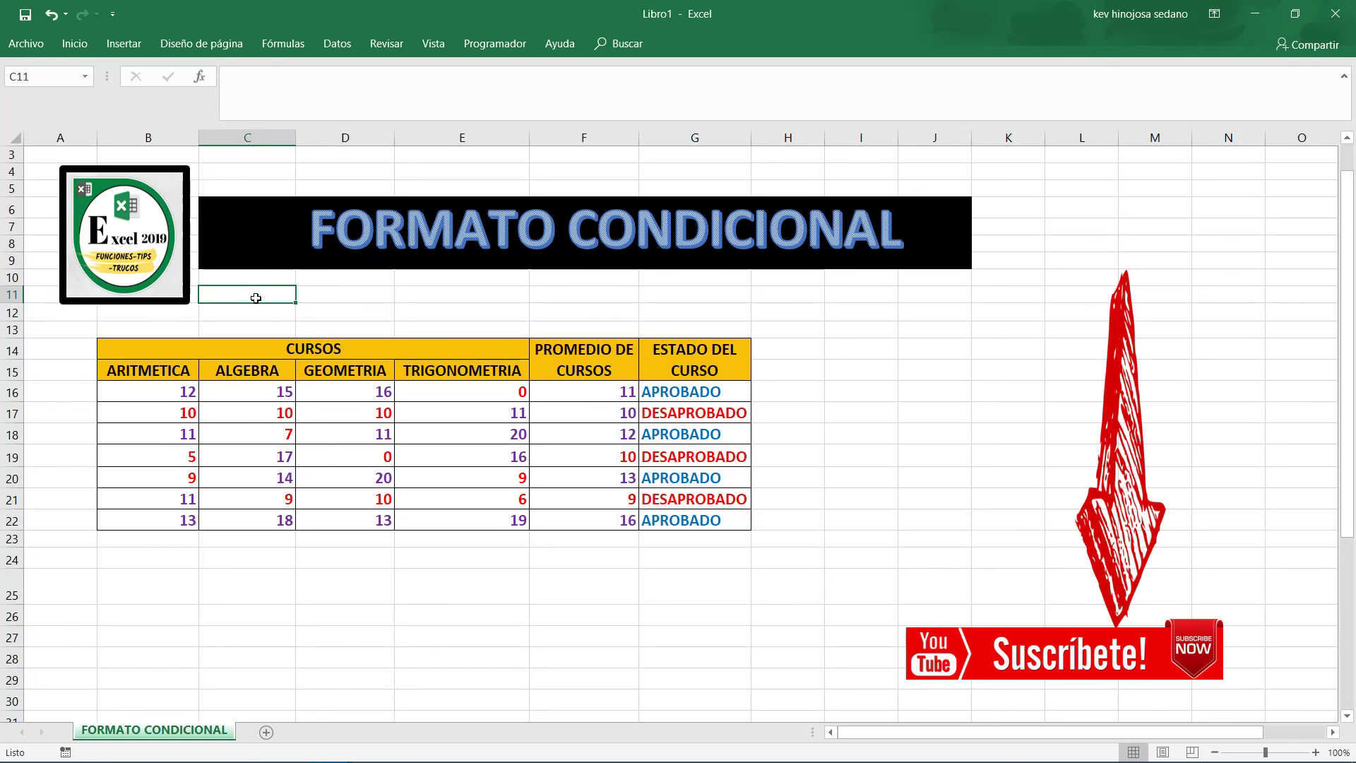